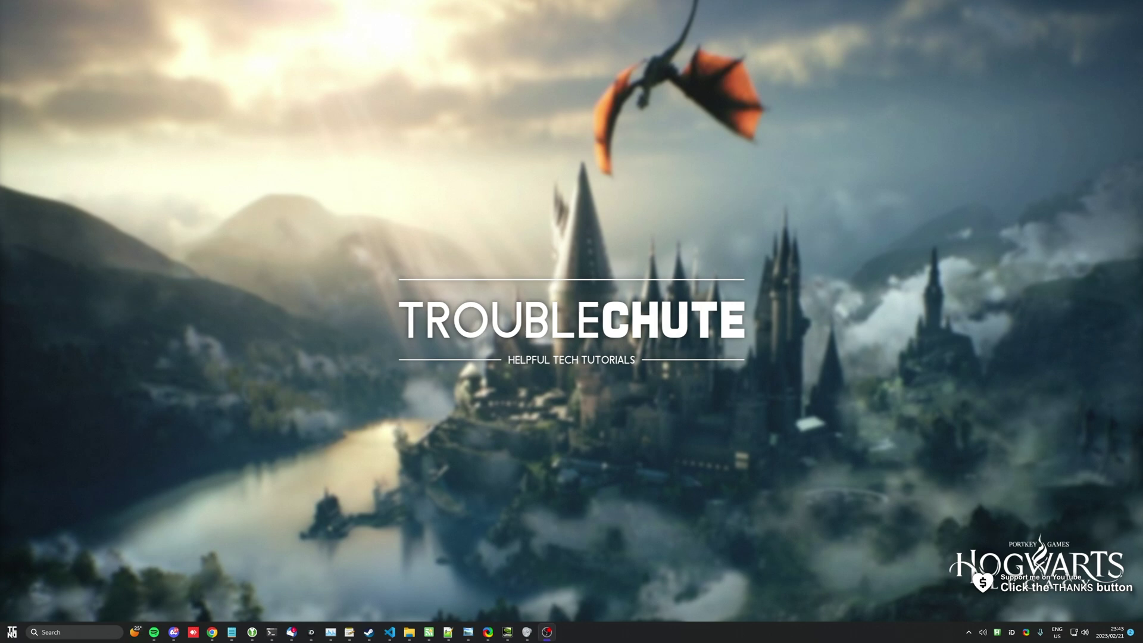
# Step: In the web browser, request the manual download of the one-click Vortex 1.7.8 installer from its Nexus Mods page
pyautogui.click(212, 632)
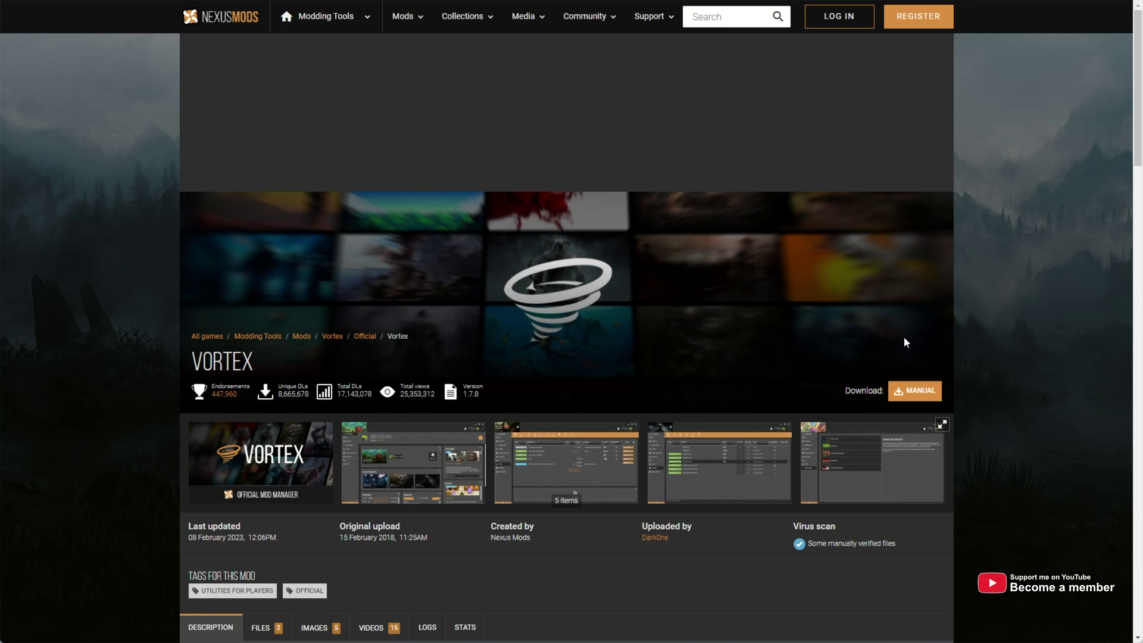
pyautogui.scroll(-4, 912, 320)
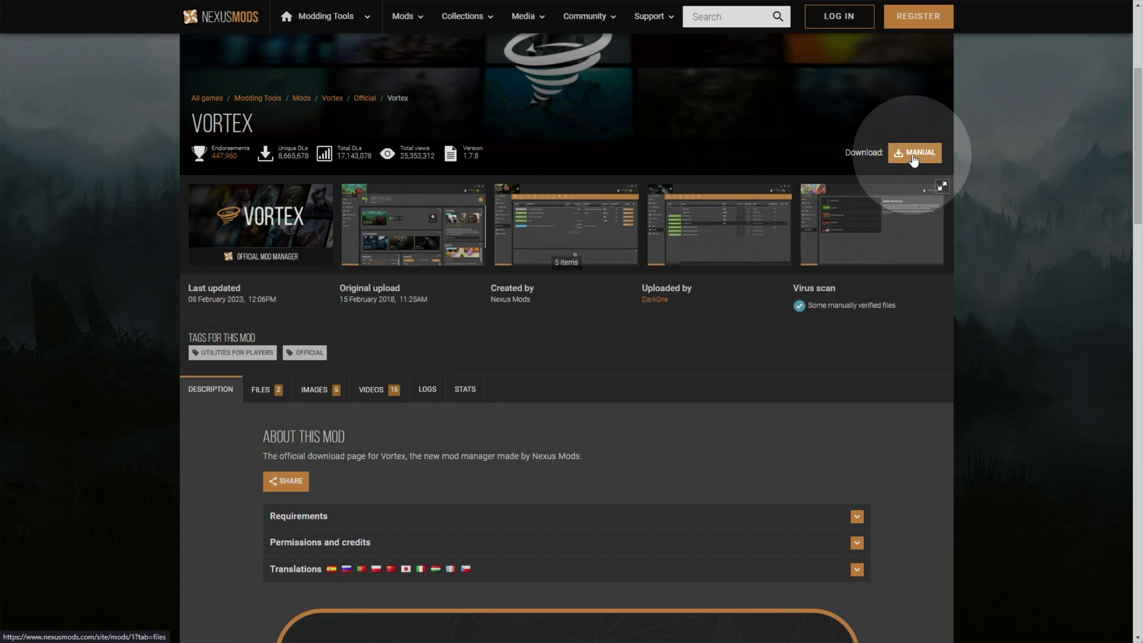
pyautogui.click(914, 156)
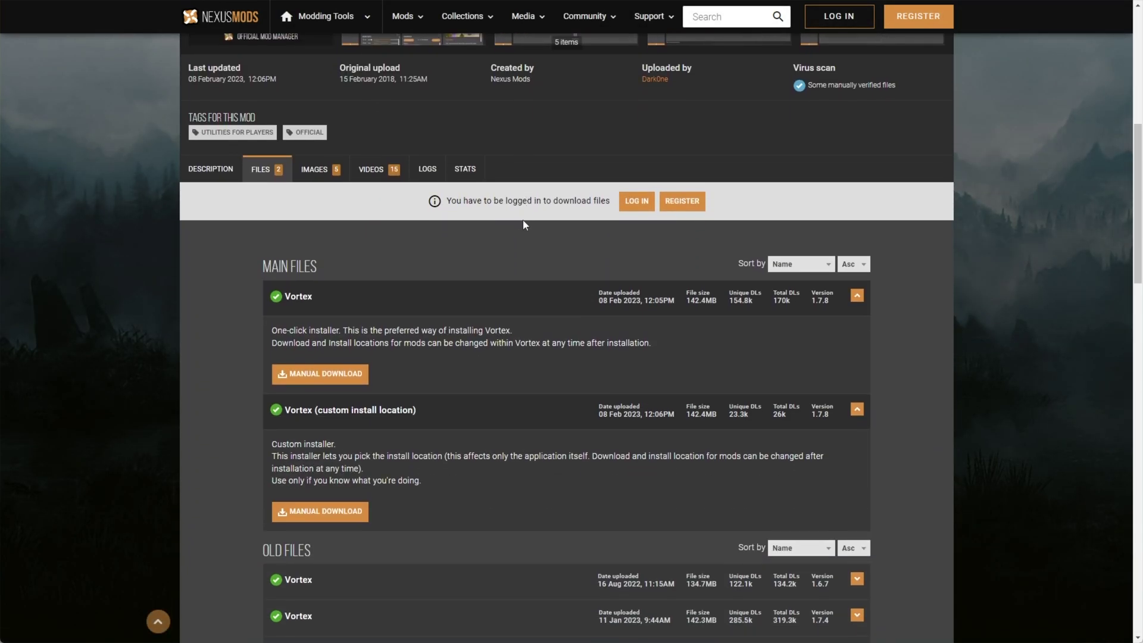
pyautogui.scroll(-1, 523, 225)
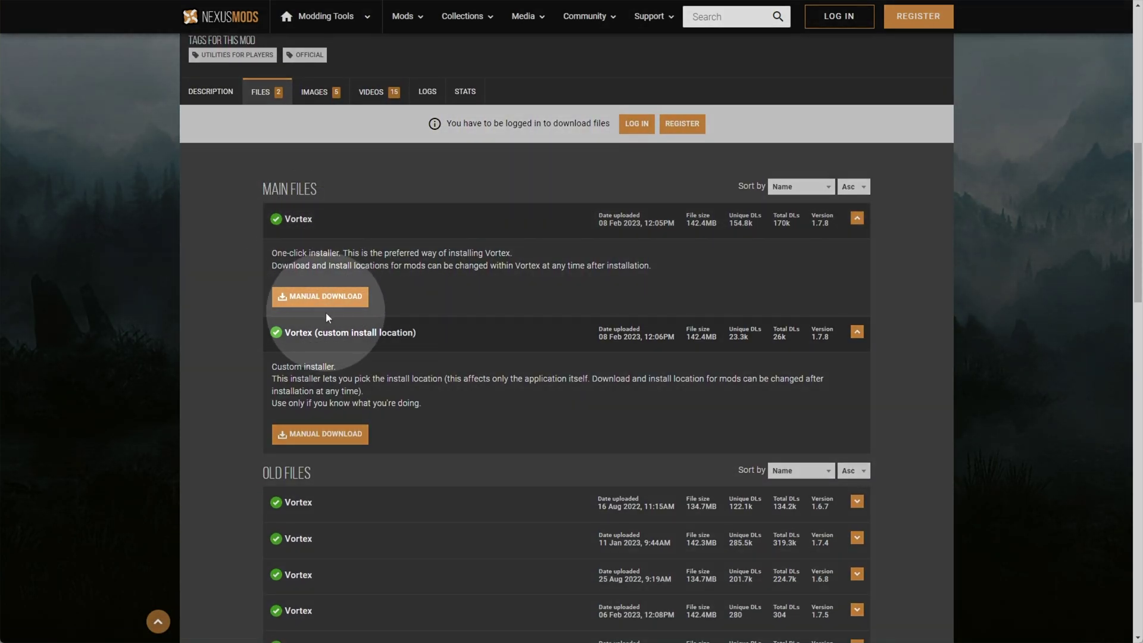
pyautogui.click(320, 301)
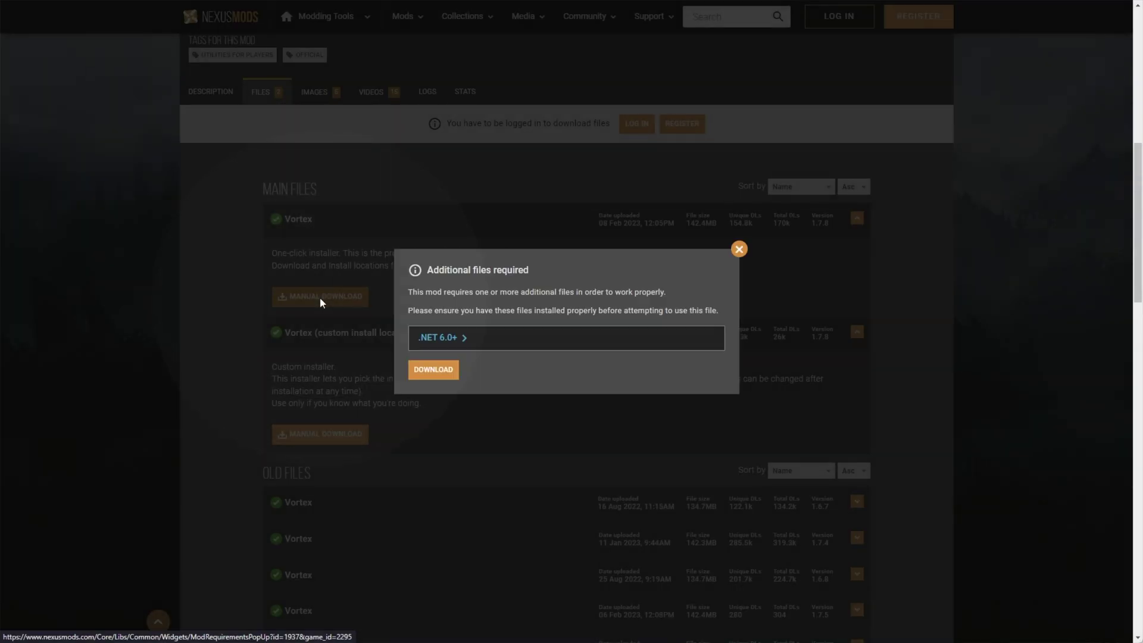
# Step: Download the required .NET 6.0 Desktop Runtime (v6.0.8, Windows x64) and run its installer through to the end
pyautogui.click(445, 338)
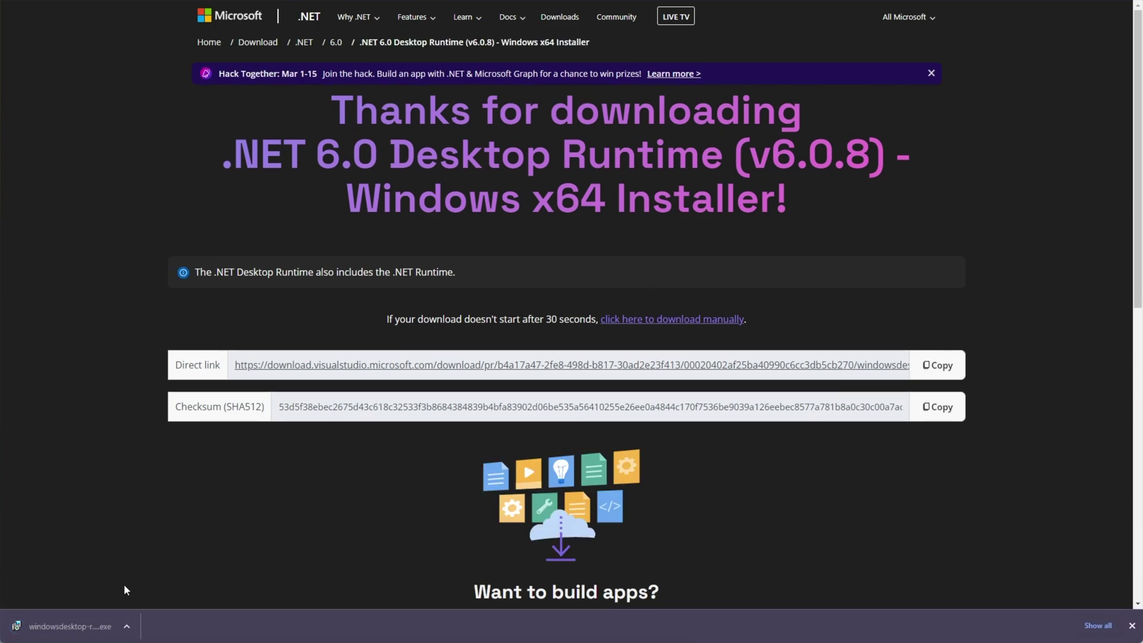
pyautogui.click(99, 635)
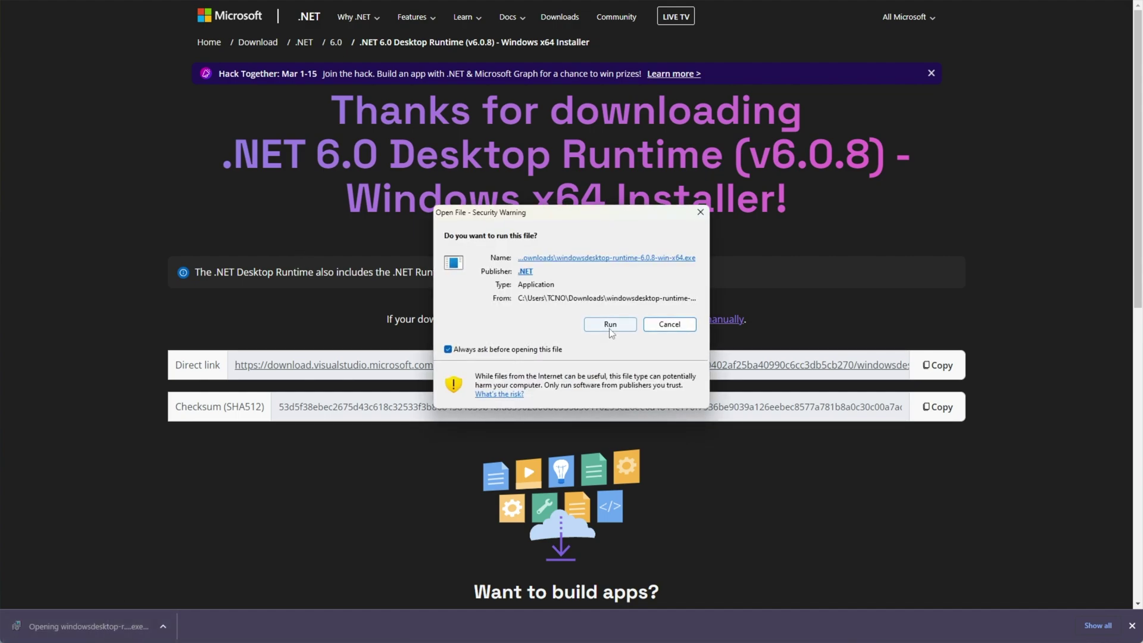
pyautogui.click(609, 327)
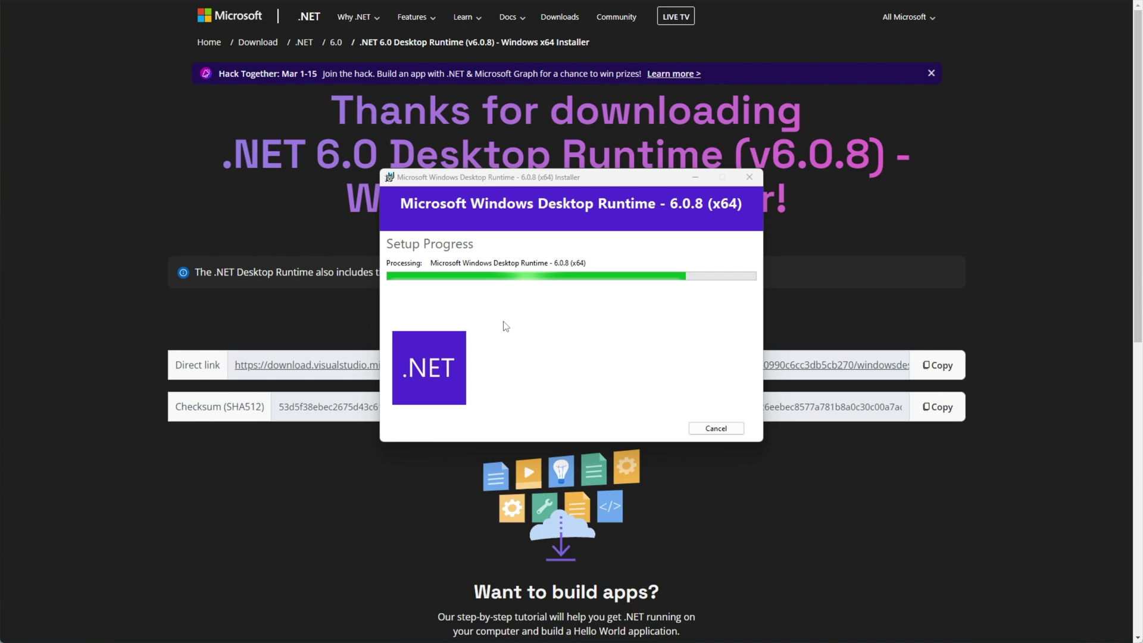
pyautogui.click(717, 428)
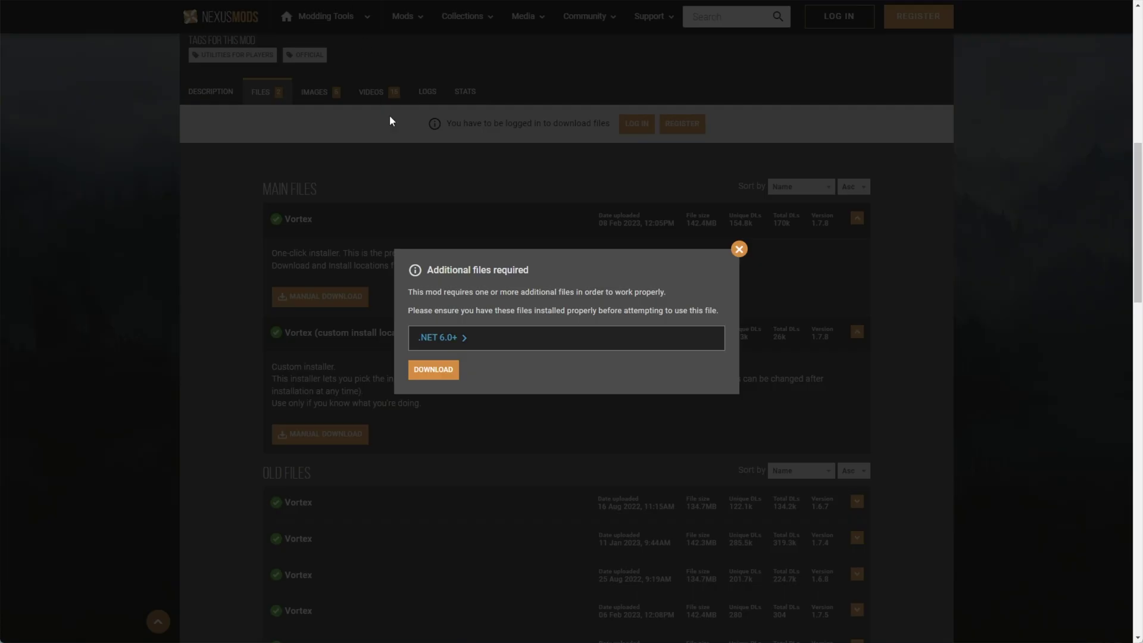
# Step: Continue to the Vortex file download, log in to Nexus Mods and start the free slow download
pyautogui.click(440, 381)
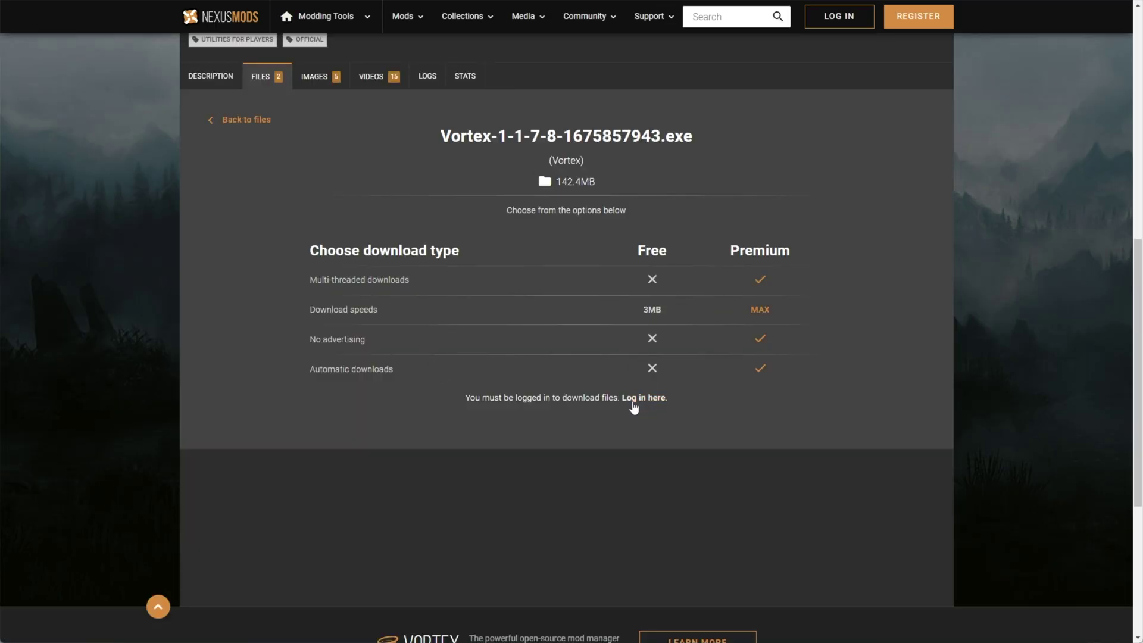
pyautogui.click(654, 399)
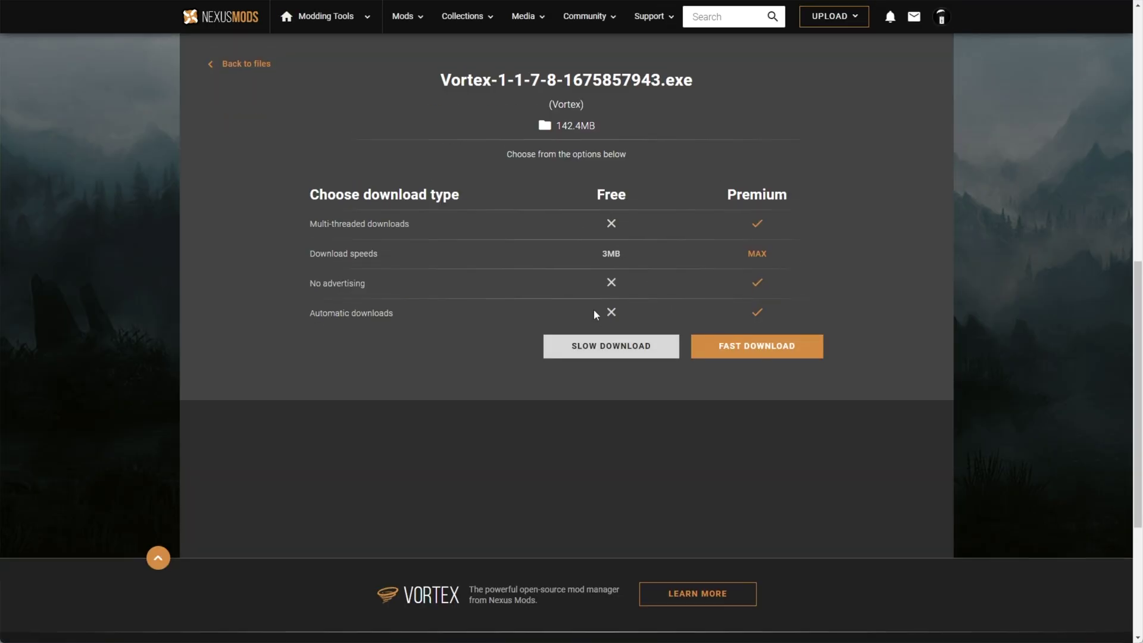
pyautogui.scroll(2, 594, 309)
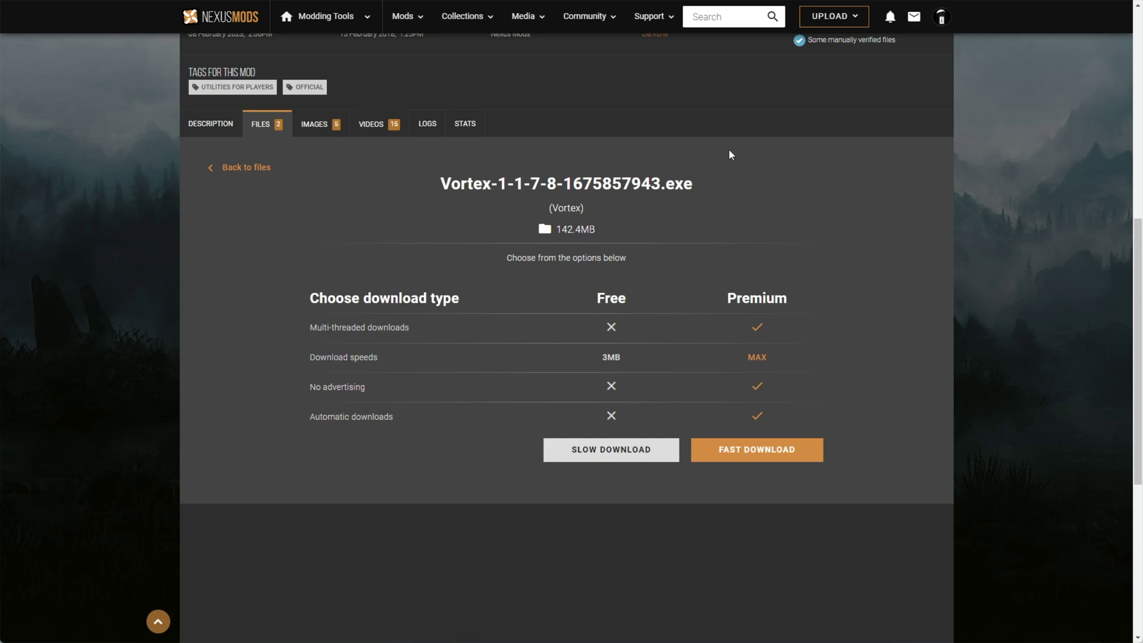
pyautogui.click(629, 451)
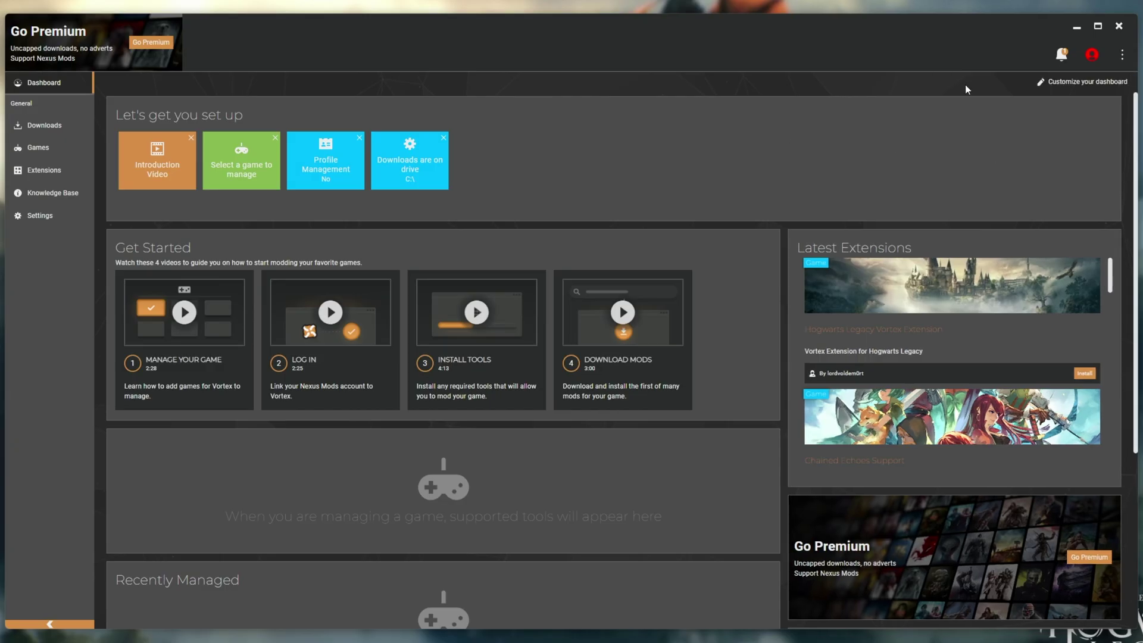
# Step: Switch to Vortex and log in to it through the Nexus Mods website
pyautogui.click(1092, 55)
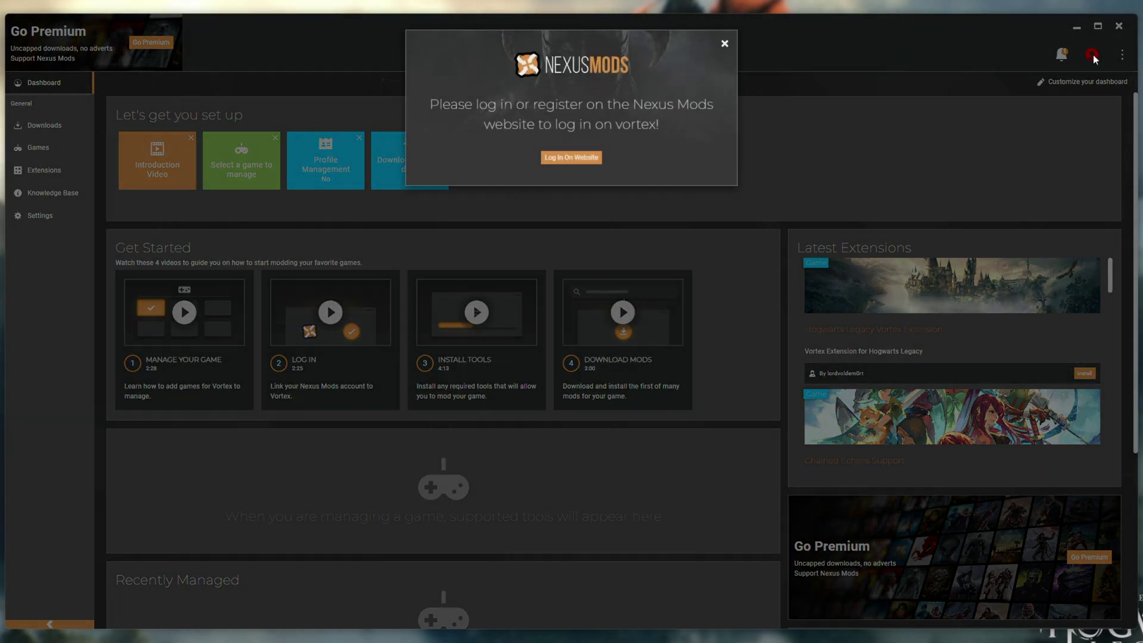
pyautogui.click(571, 158)
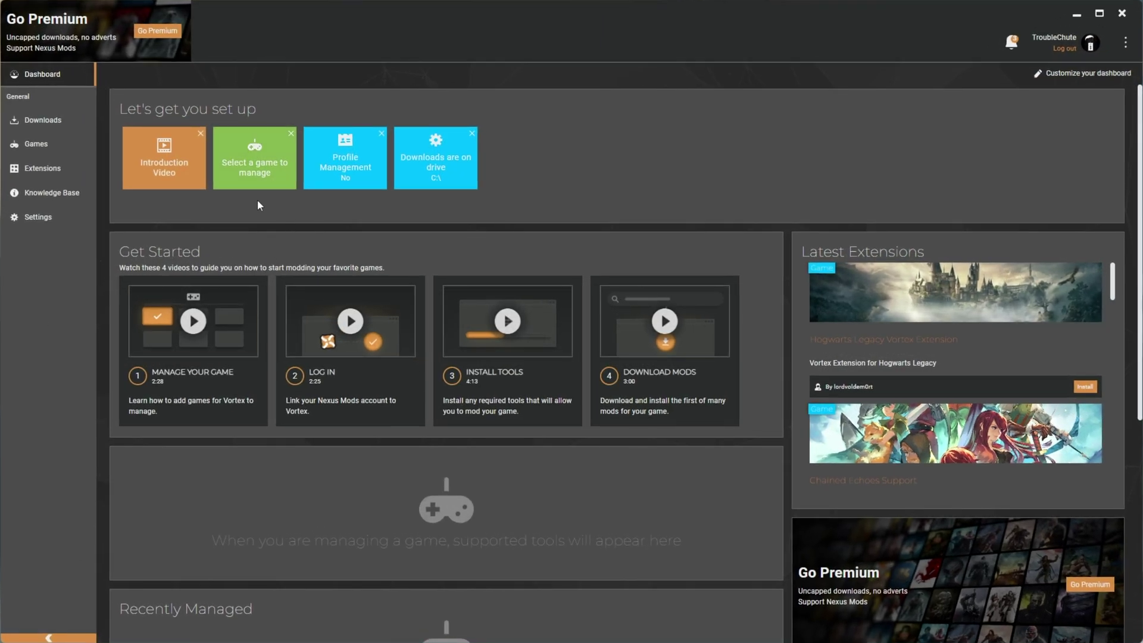
# Step: Search the games for "hogwarts" and manage Hogwarts Legacy, downloading its support extension and selecting the Steam\steamapps\common\Hogwarts Legacy folder
pyautogui.click(256, 163)
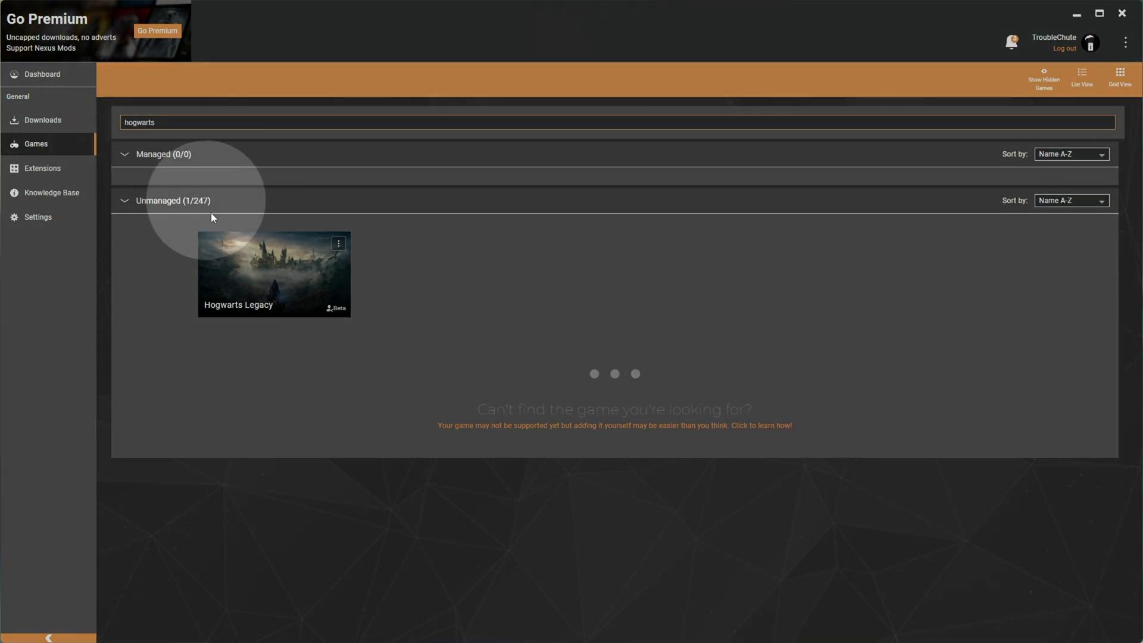
pyautogui.moveTo(240, 282)
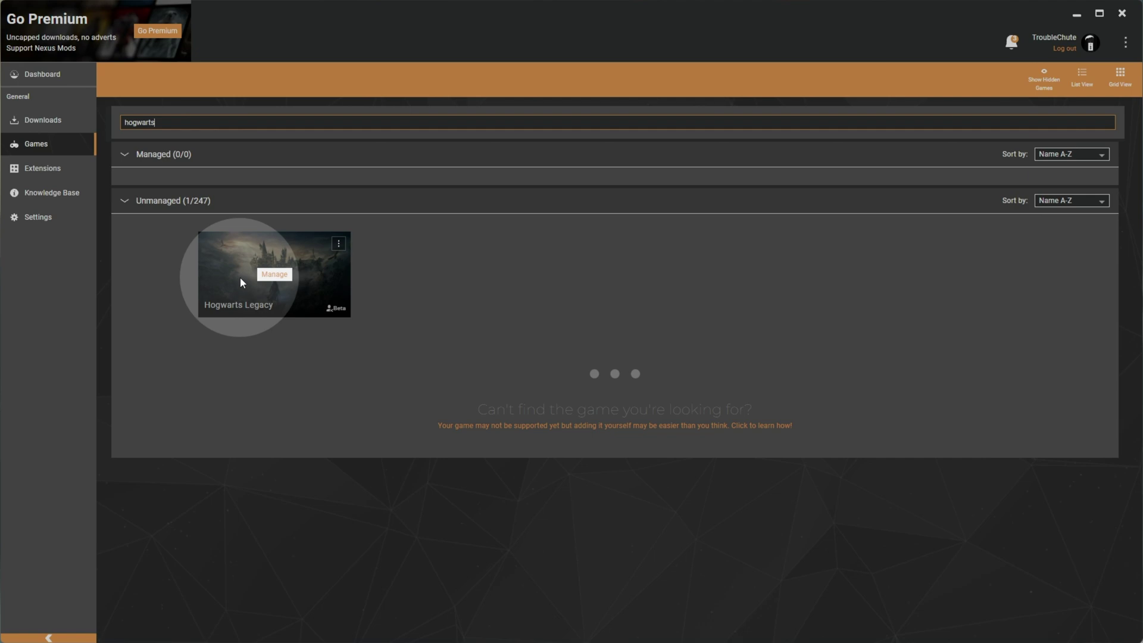
pyautogui.click(281, 276)
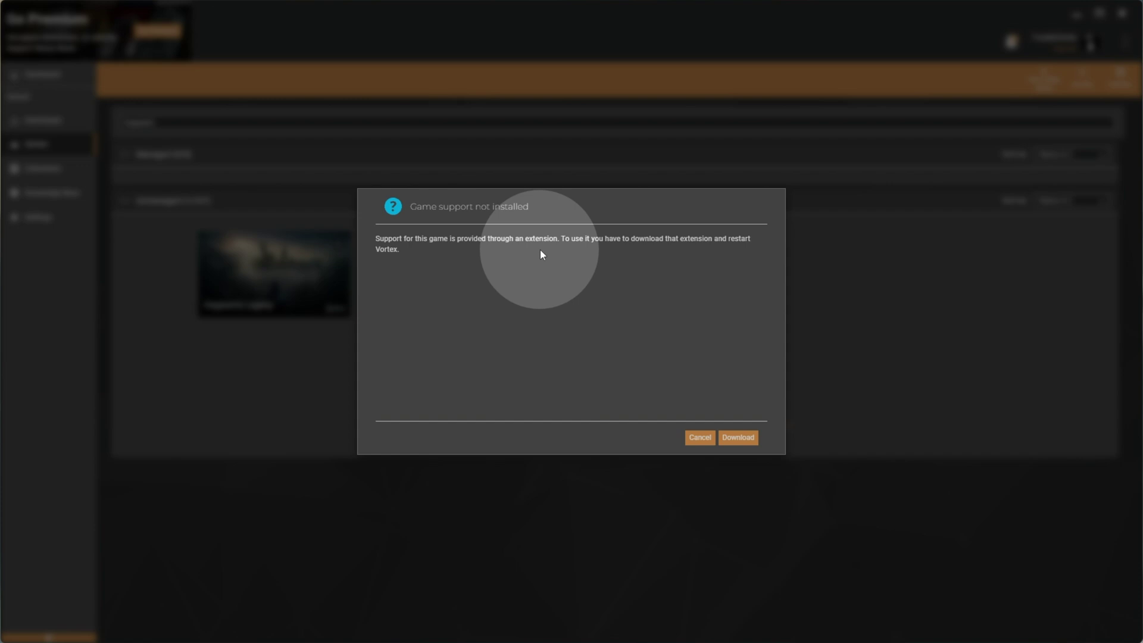
pyautogui.click(737, 436)
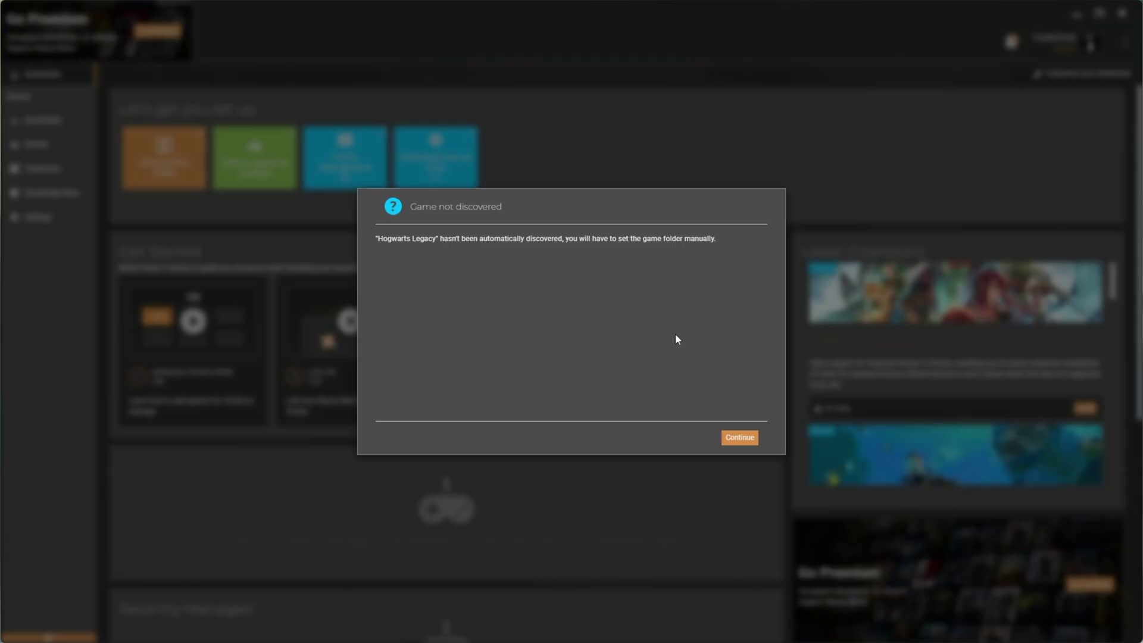
pyautogui.click(737, 437)
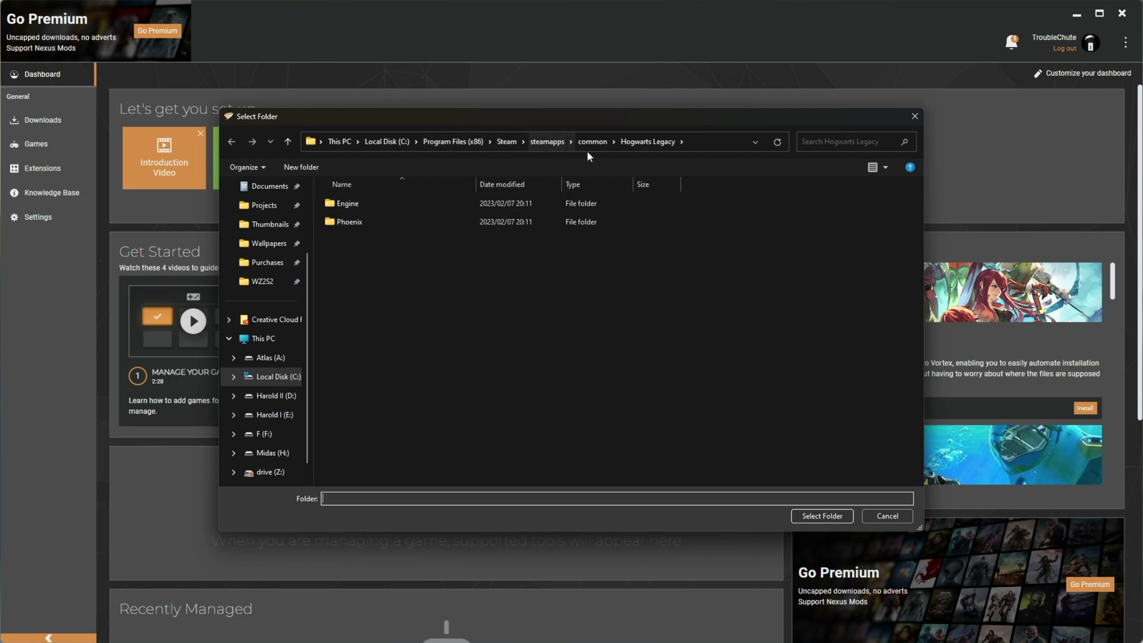
pyautogui.click(822, 516)
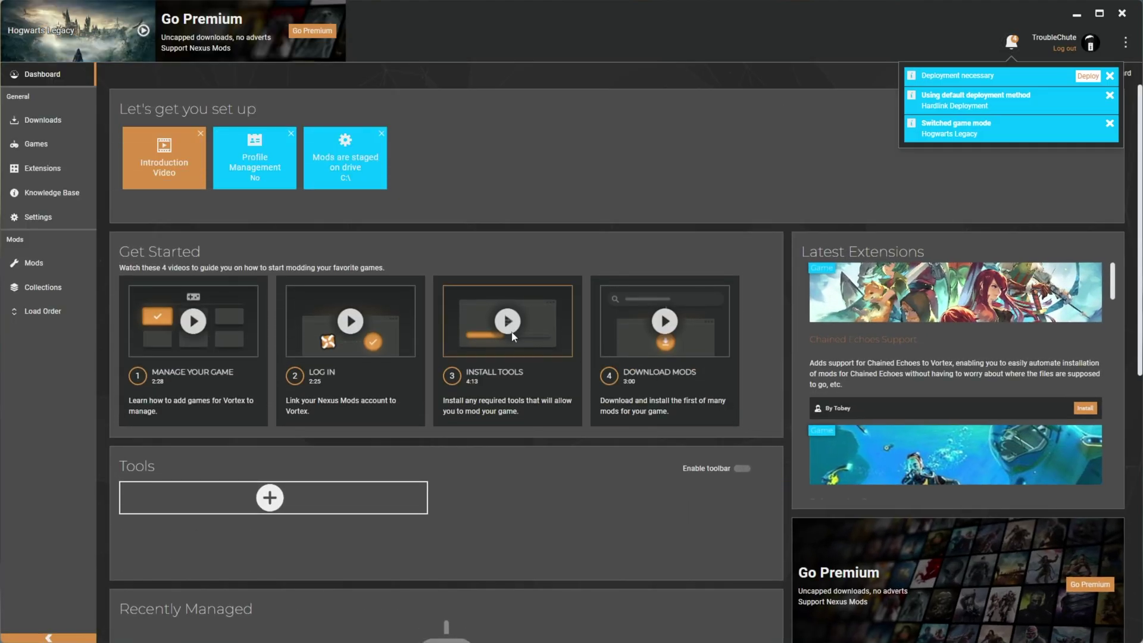
# Step: Dismiss the notifications and open the mod list for Hogwarts Legacy
pyautogui.click(309, 137)
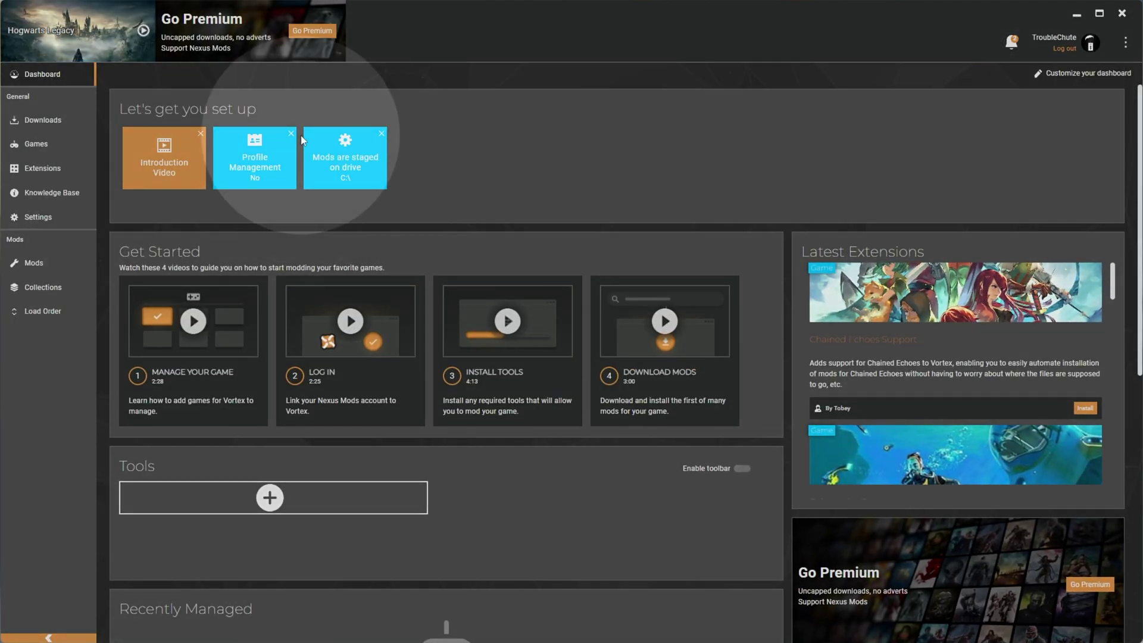
pyautogui.click(54, 266)
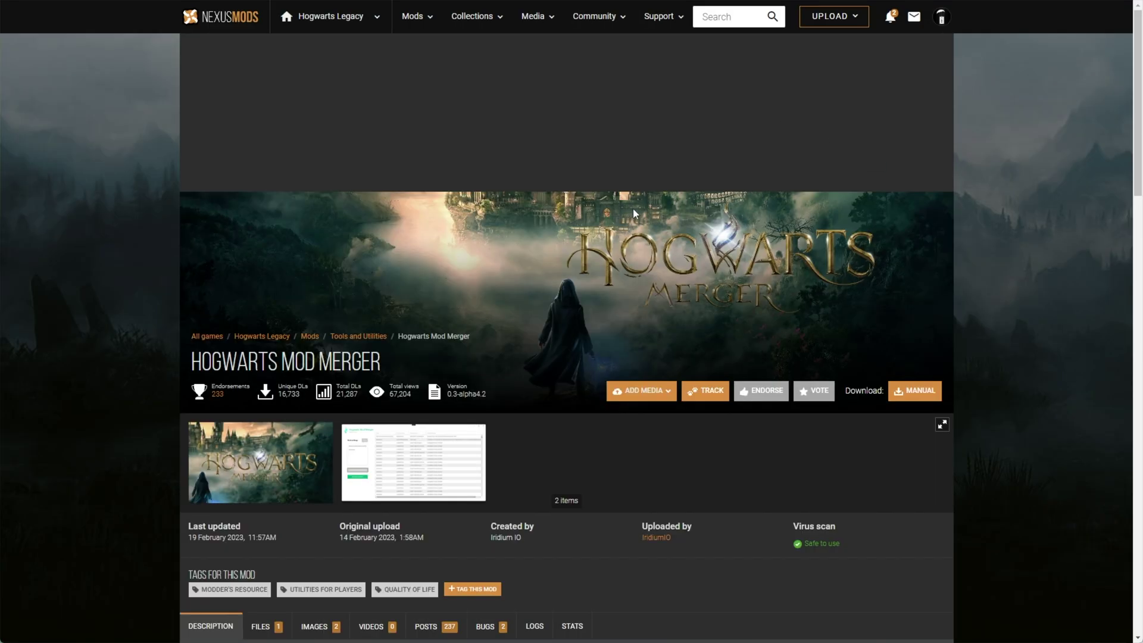
# Step: In the web browser, download the Hogwarts Mod Merger zip manually from its Nexus Mods page, proceeding past the .NET requirement
pyautogui.doubleClick(214, 363)
pyautogui.doubleClick(299, 358)
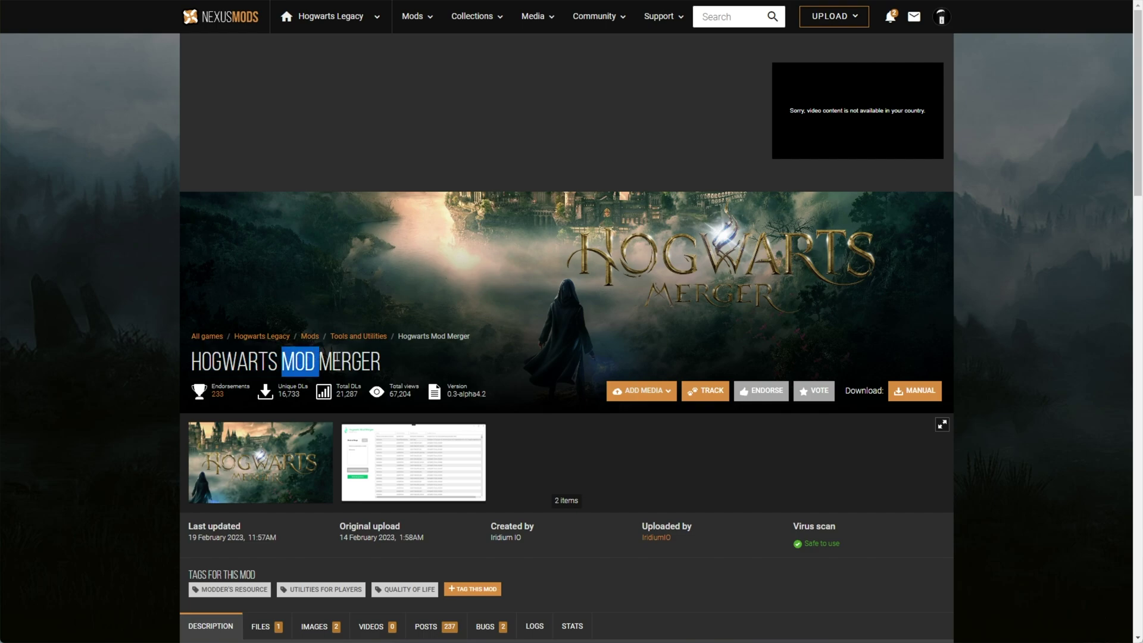
pyautogui.doubleClick(378, 361)
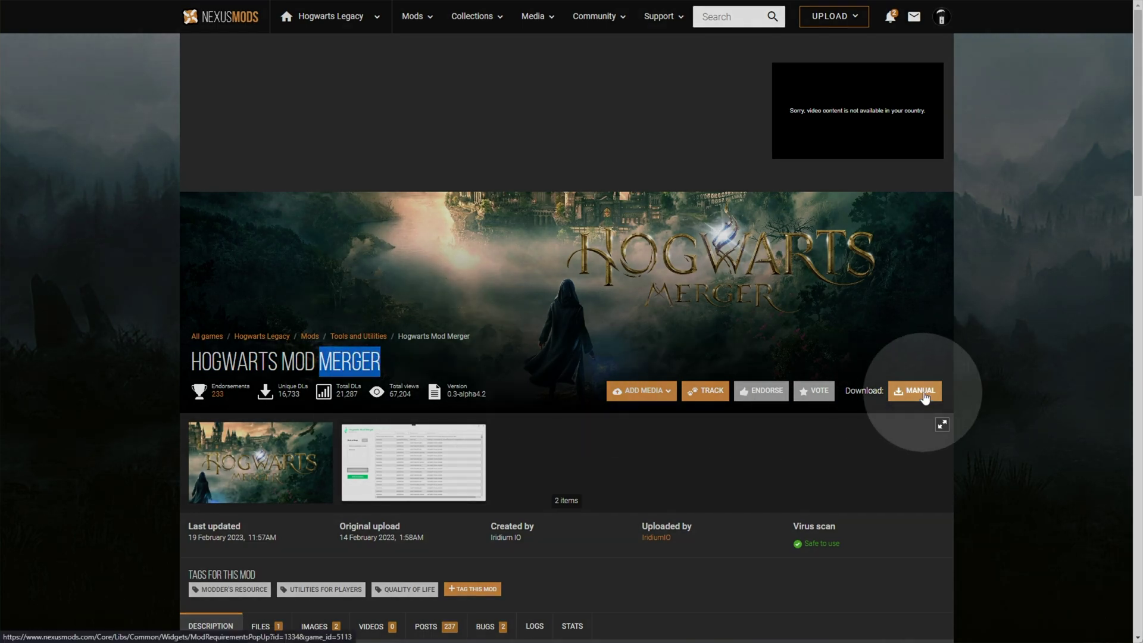
pyautogui.click(924, 398)
pyautogui.click(429, 374)
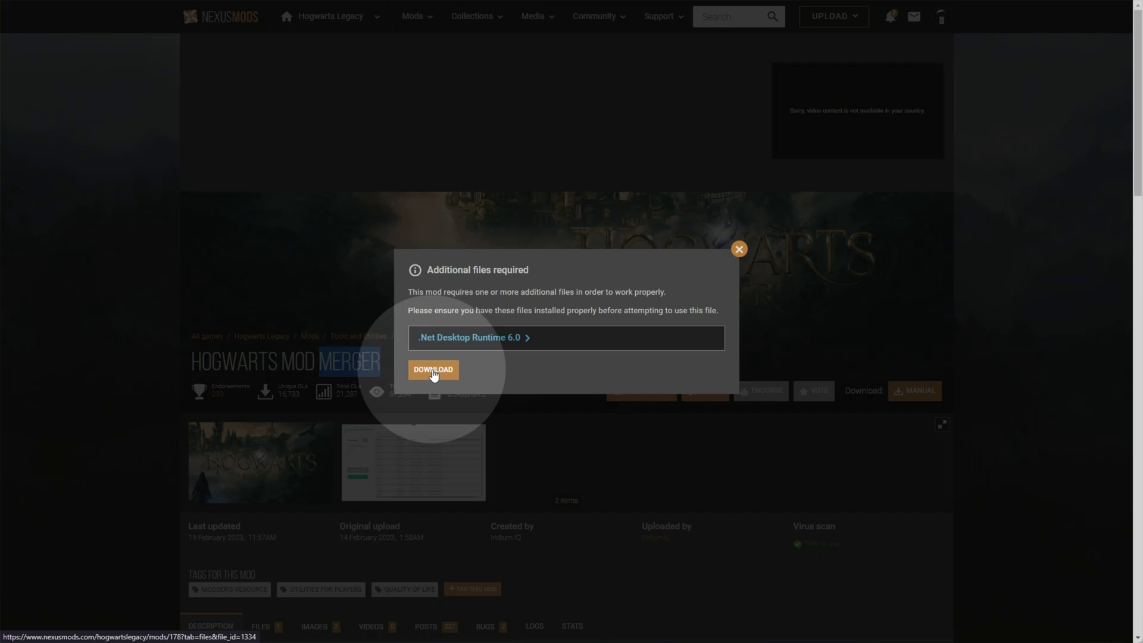
pyautogui.click(625, 357)
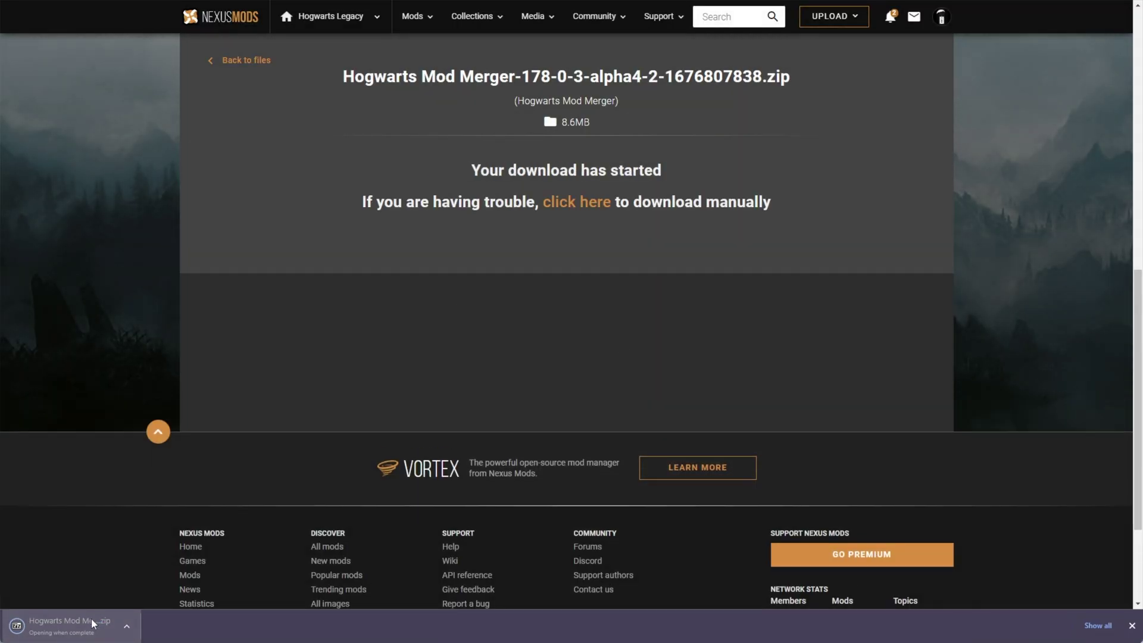
# Step: Open the downloaded Hogwarts Mod Merger zip in the archive manager and move its window clear of the free desktop area
pyautogui.click(91, 619)
pyautogui.moveTo(691, 417); pyautogui.dragTo(497, 169)
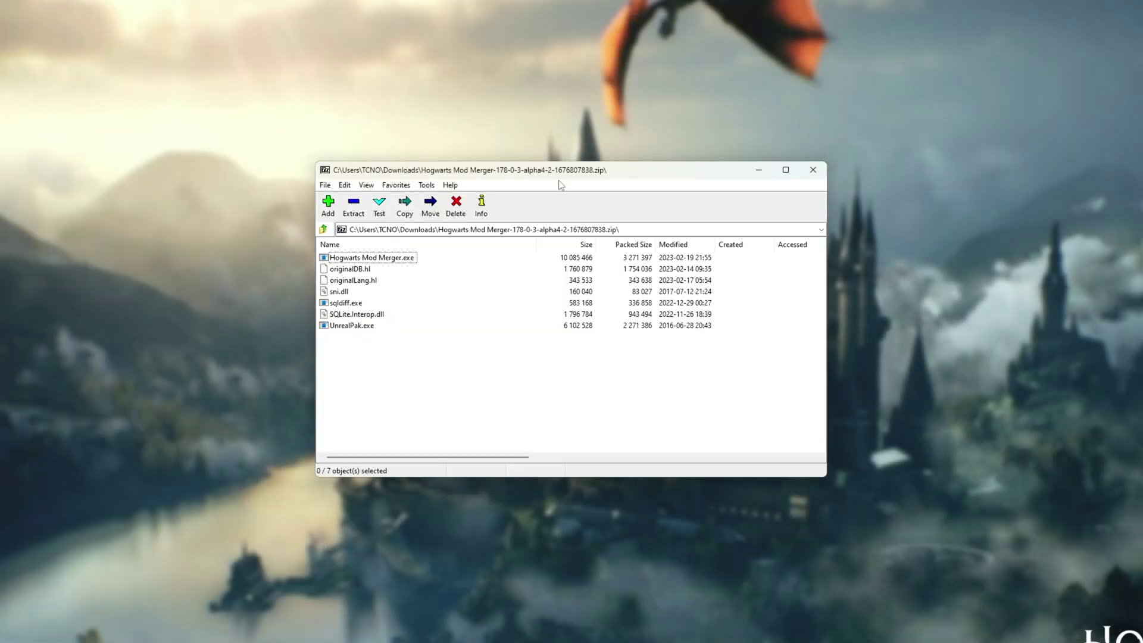
pyautogui.moveTo(558, 179); pyautogui.dragTo(710, 178)
# Step: Create a desktop folder named "Hogwarts Mod Merger" and place it clear of the archive window
pyautogui.rightClick(414, 227)
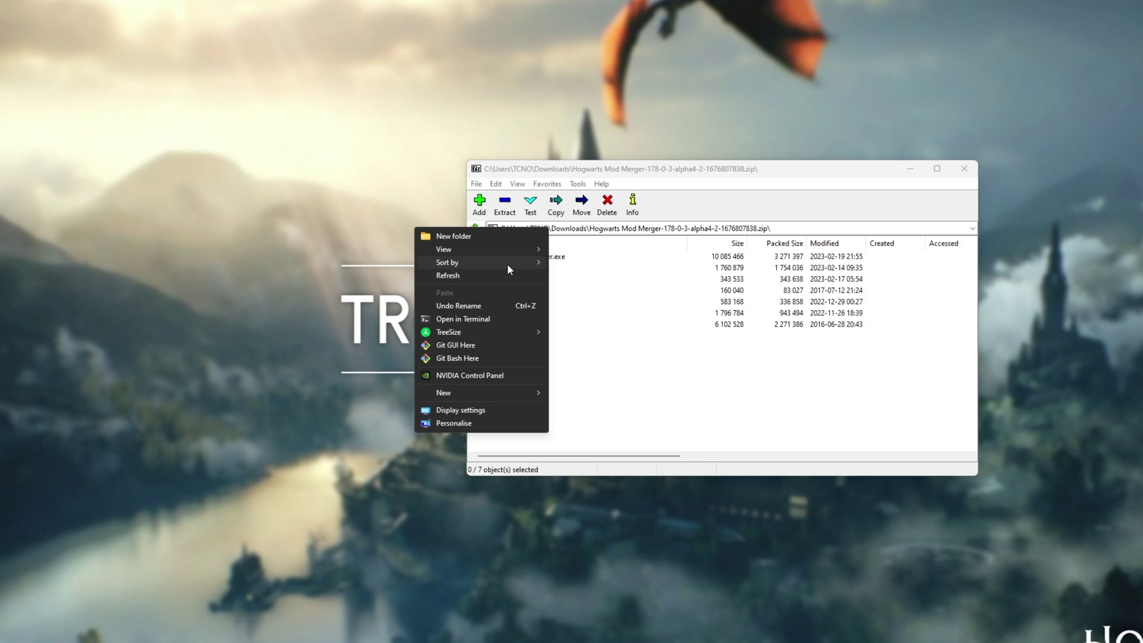
pyautogui.moveTo(479, 392)
pyautogui.click(572, 393)
pyautogui.write('Hog')
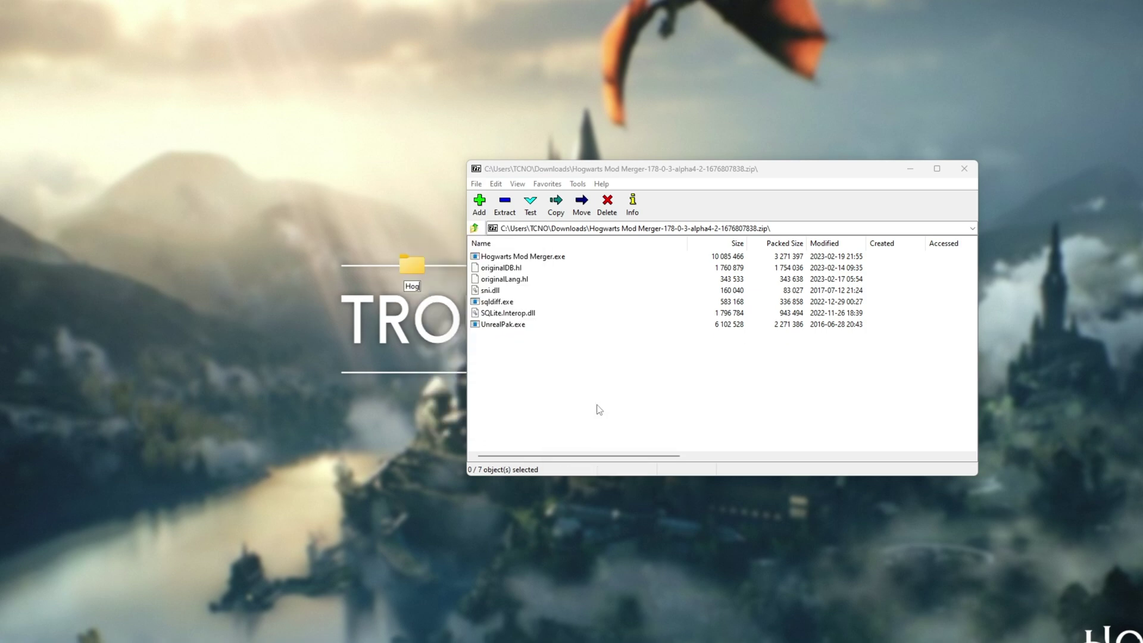
pyautogui.write('warts Mod Merger')
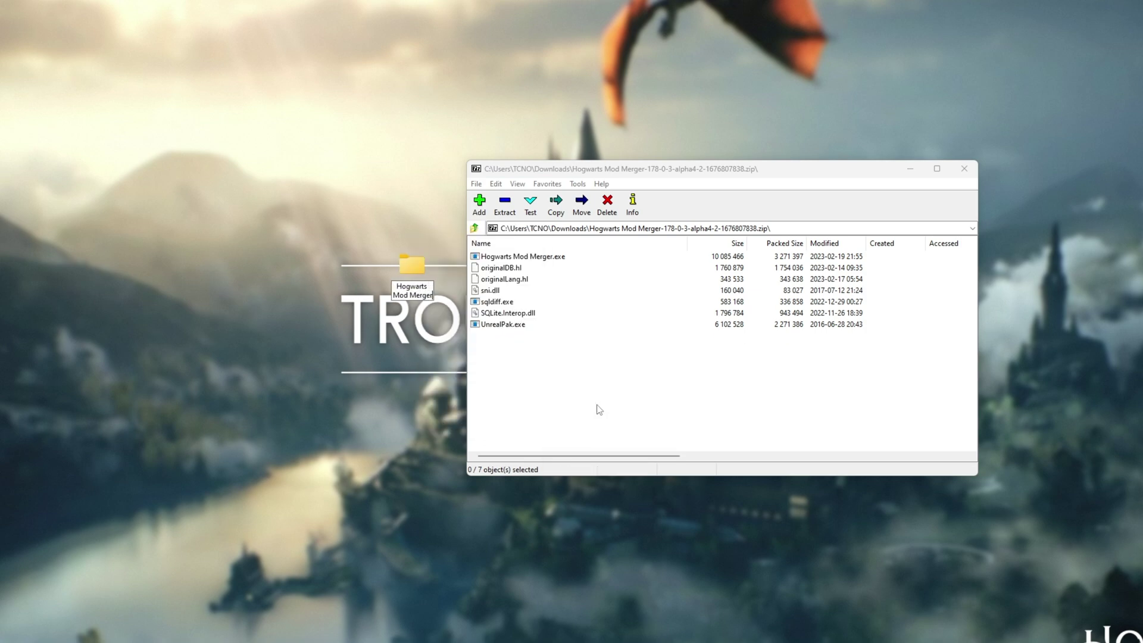
pyautogui.press('Return')
pyautogui.moveTo(406, 248); pyautogui.dragTo(364, 192)
# Step: Extract all files of the Mod Merger archive into the Hogwarts Mod Merger folder, and close both windows
pyautogui.doubleClick(367, 206)
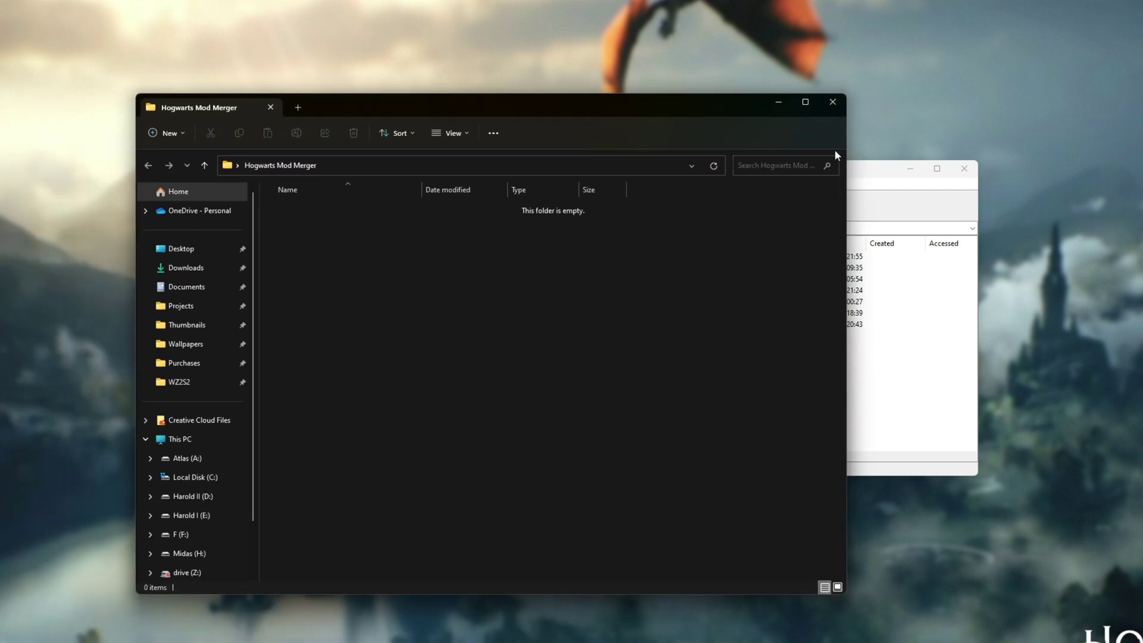
pyautogui.moveTo(895, 175); pyautogui.dragTo(943, 178)
pyautogui.moveTo(710, 371); pyautogui.dragTo(428, 279)
pyautogui.click(1019, 172)
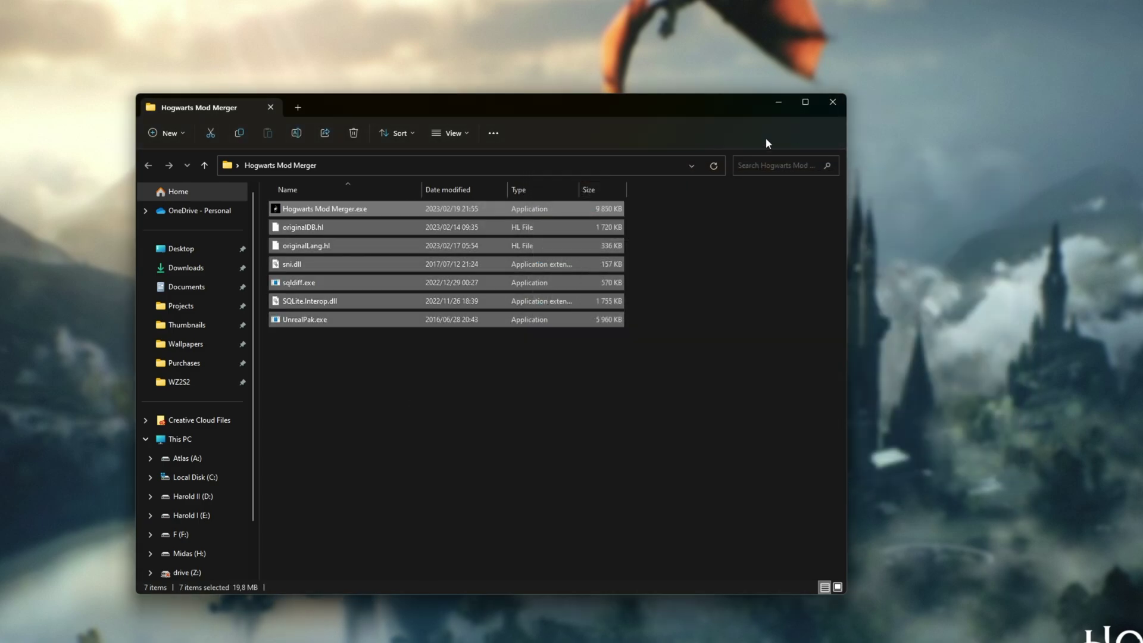
pyautogui.hotkey('ctrl', 'w')
# Step: Create a second desktop folder named "Hogwarts Mods" and open it
pyautogui.rightClick(409, 216)
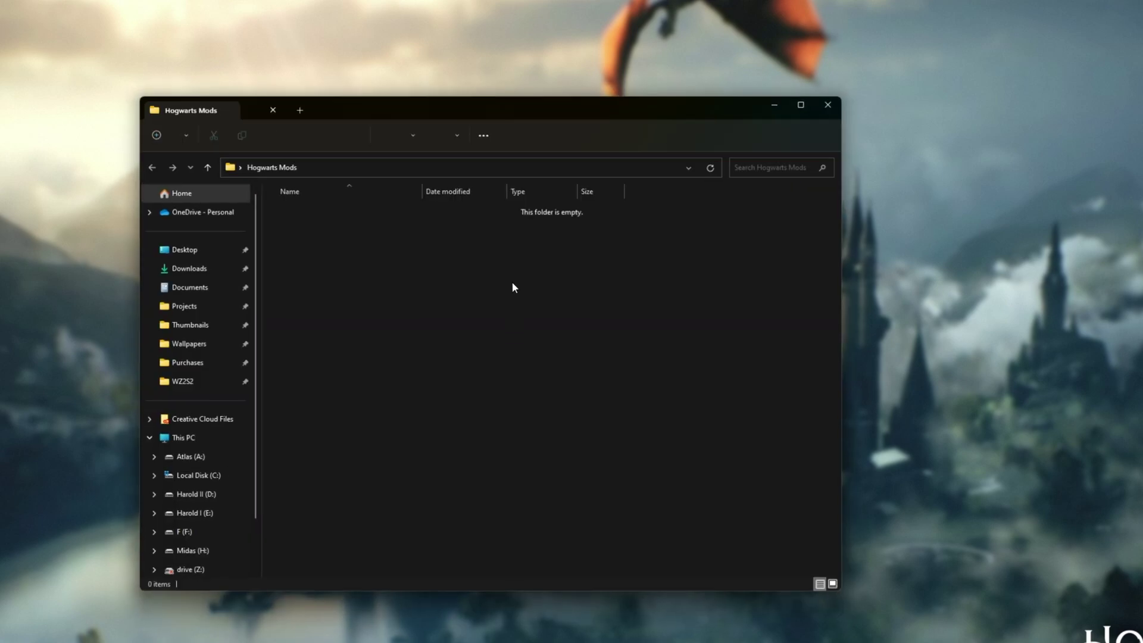
pyautogui.moveTo(492, 113); pyautogui.dragTo(568, 87)
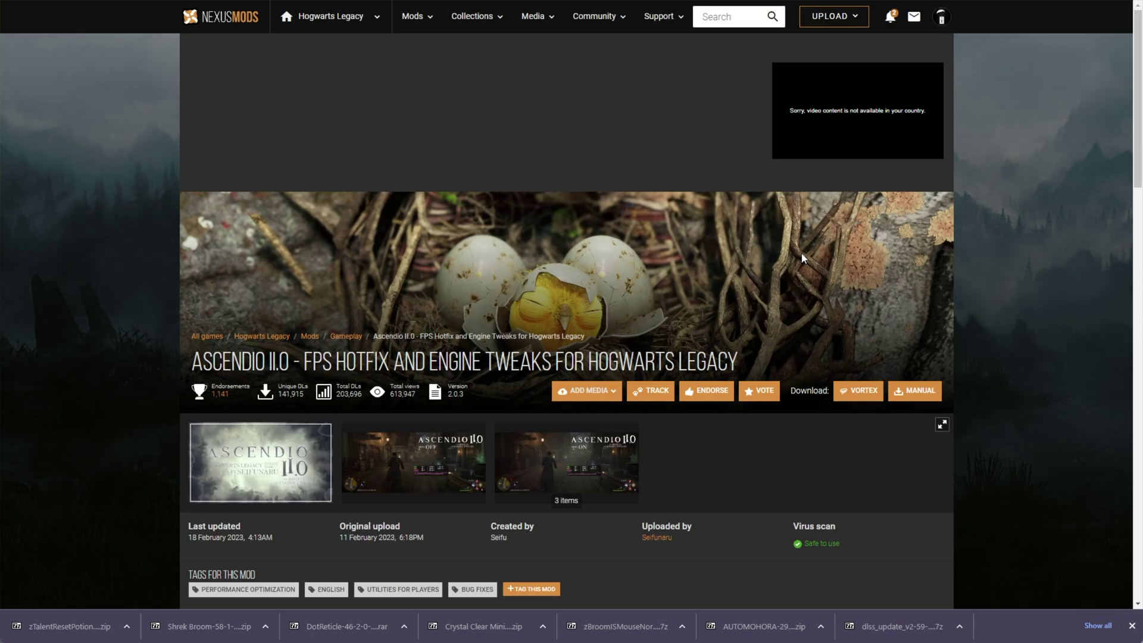
# Step: Review the main and optional files of the Ascendio II.0 mod, and send its Installer 2.0.2 download to Vortex
pyautogui.scroll(-3, 679, 297)
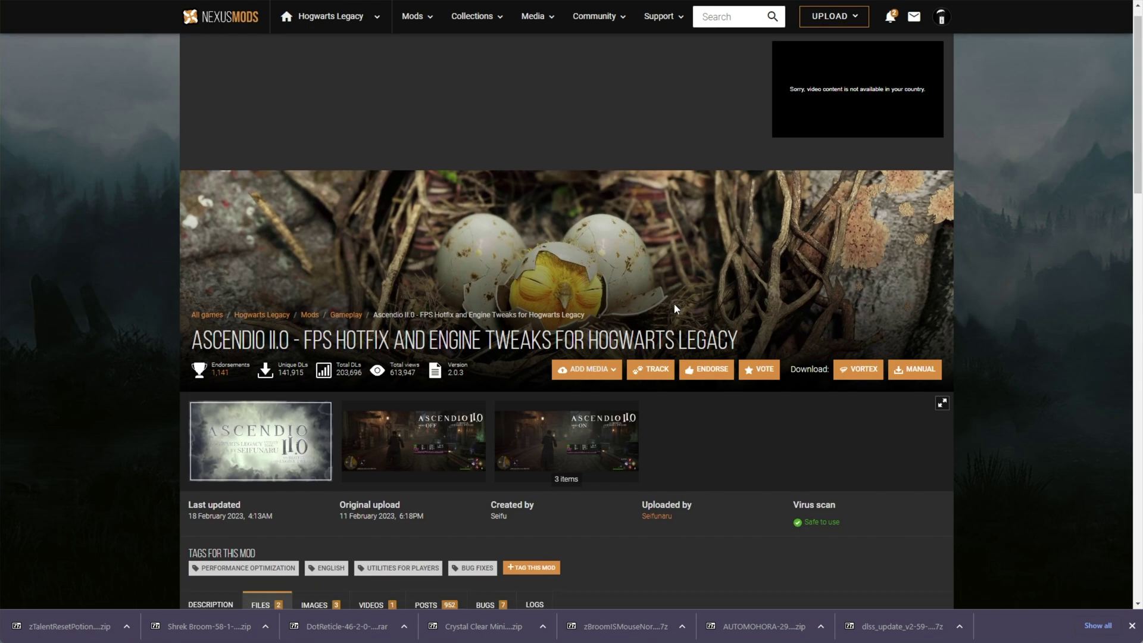
pyautogui.moveTo(250, 194); pyautogui.dragTo(405, 190)
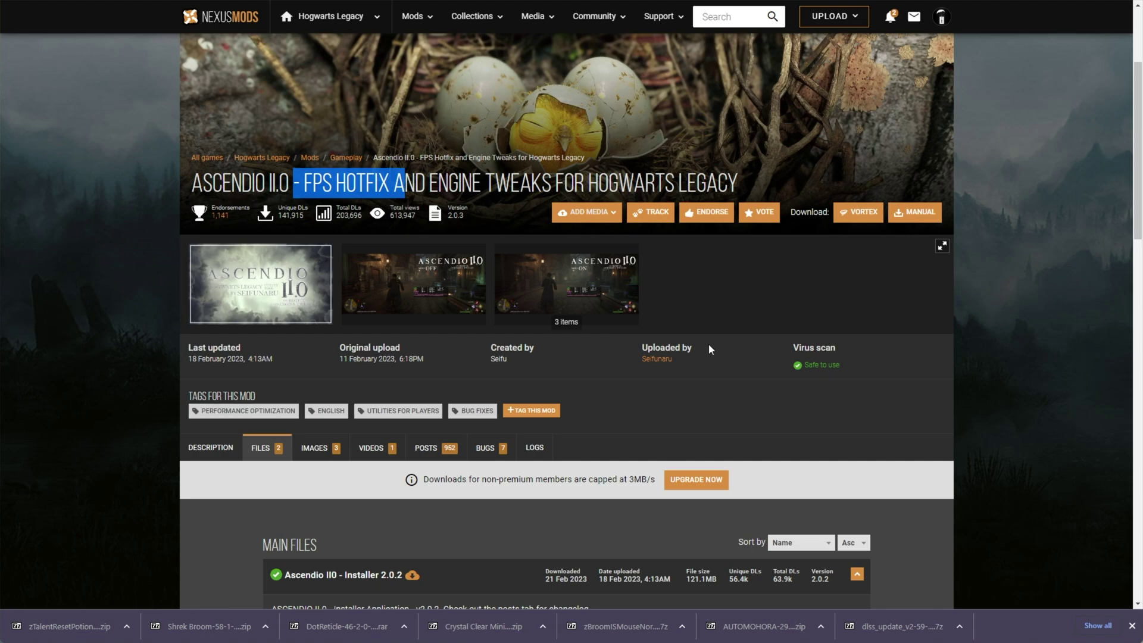
pyautogui.scroll(-7, 324, 387)
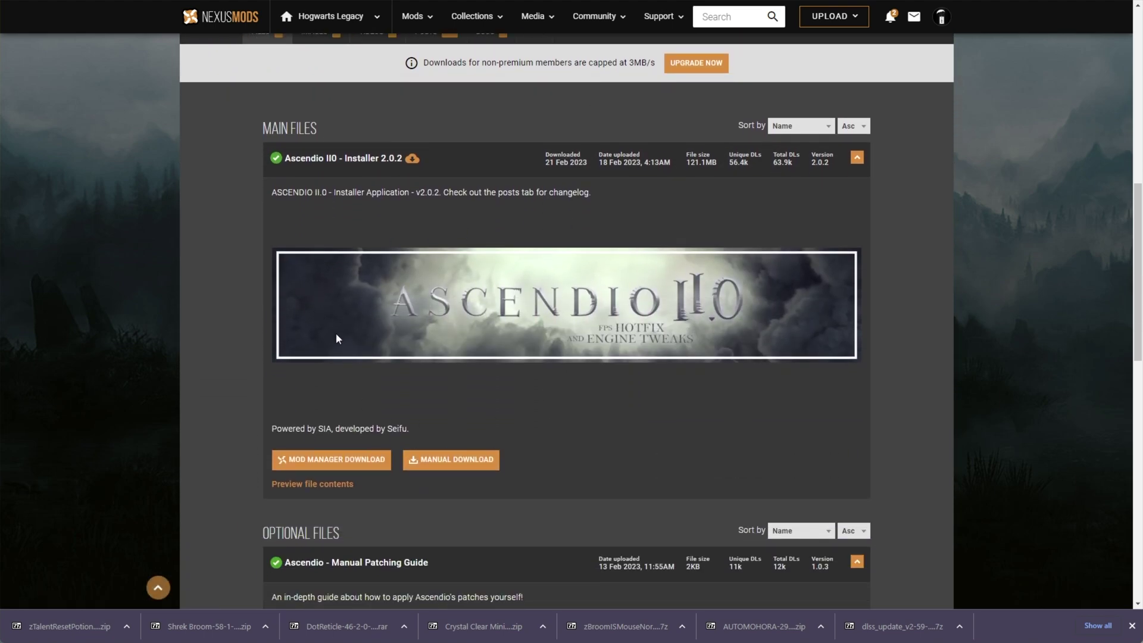
pyautogui.scroll(-4, 336, 339)
pyautogui.moveTo(524, 359); pyautogui.dragTo(295, 395)
pyautogui.click(602, 398)
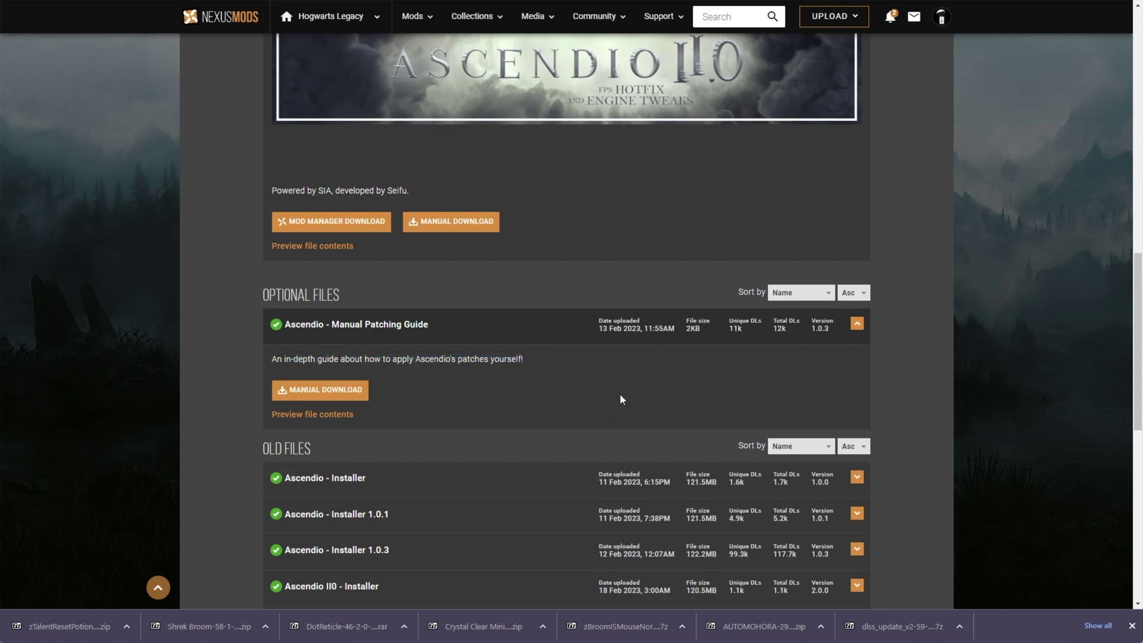
pyautogui.scroll(10, 639, 390)
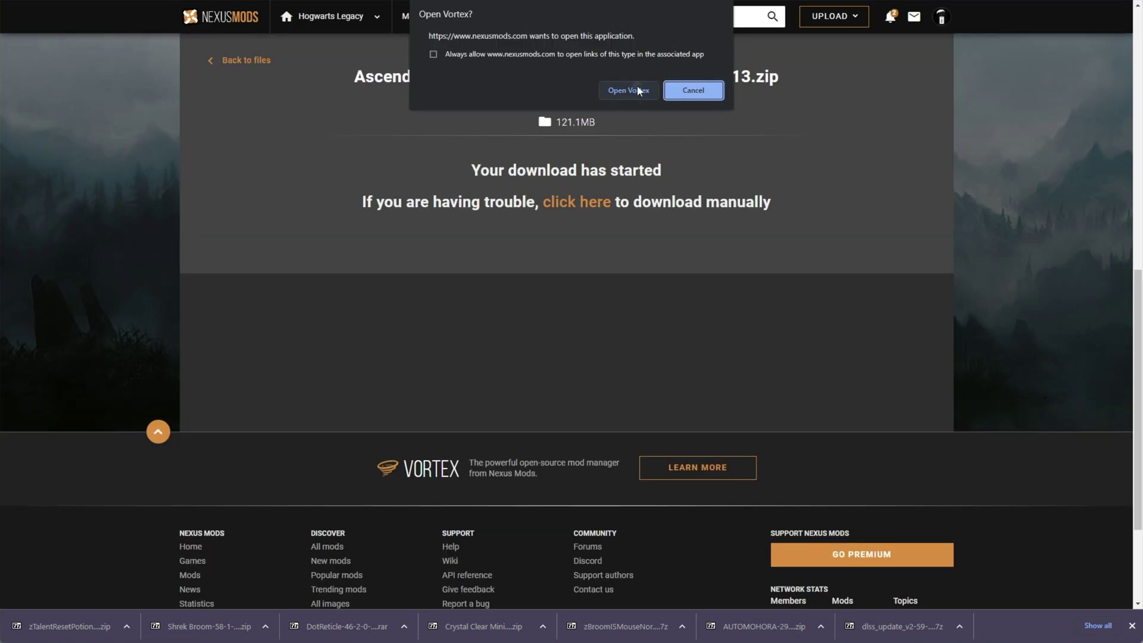
pyautogui.click(635, 88)
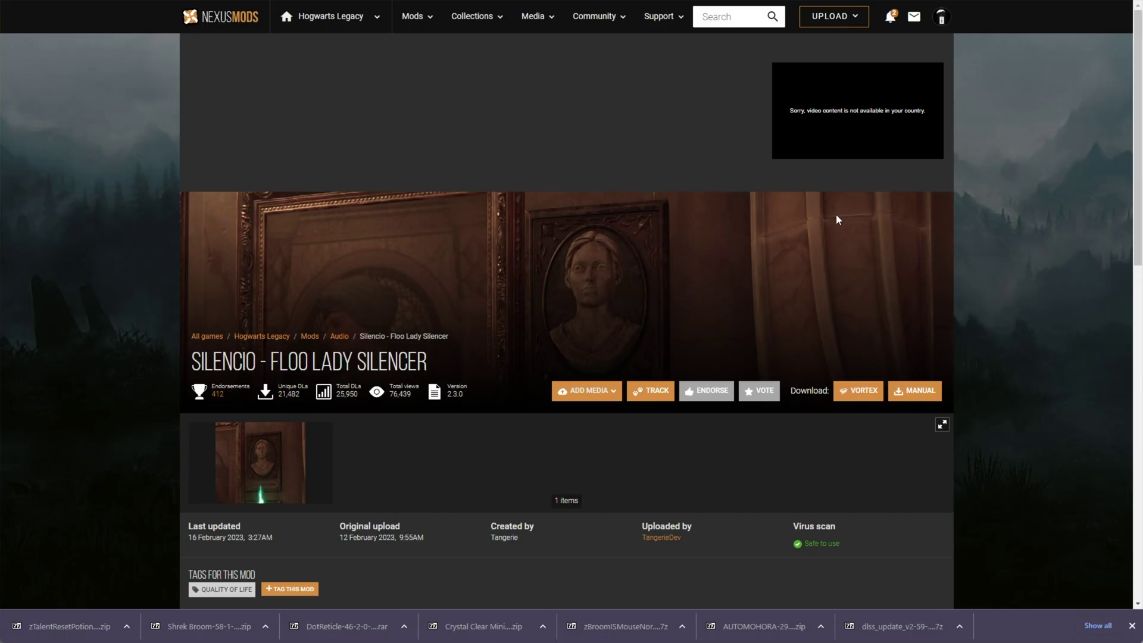
# Step: Download the Silencio - Floo Lady Silencer mod through Vortex, allowing the browser to open the mod manager
pyautogui.scroll(-1, 834, 216)
pyautogui.scroll(-2, 844, 237)
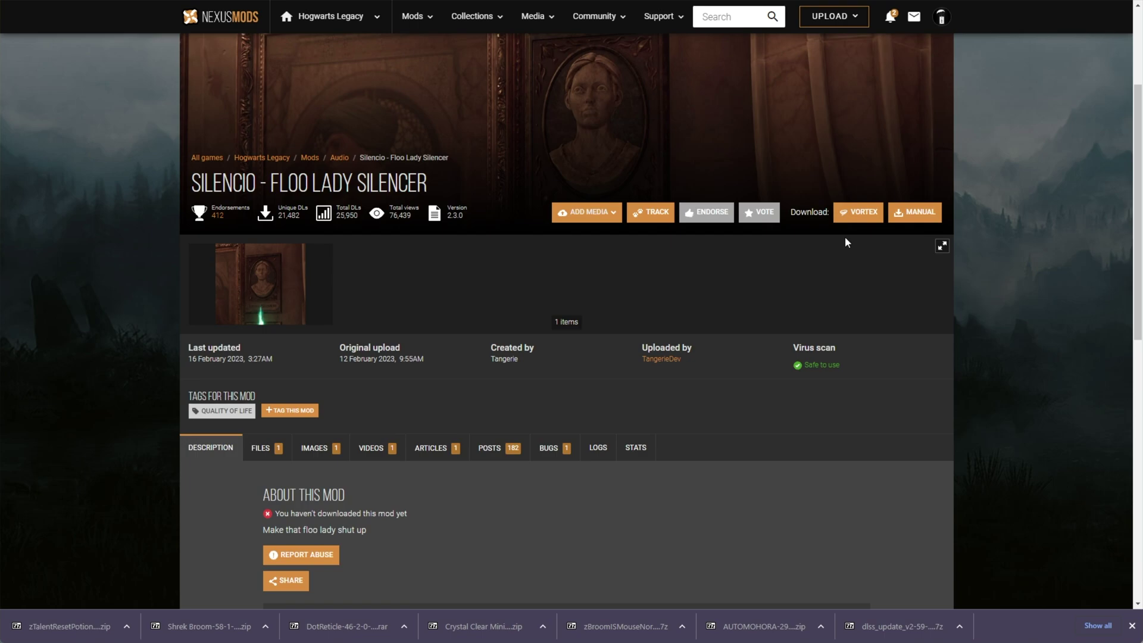
pyautogui.click(853, 219)
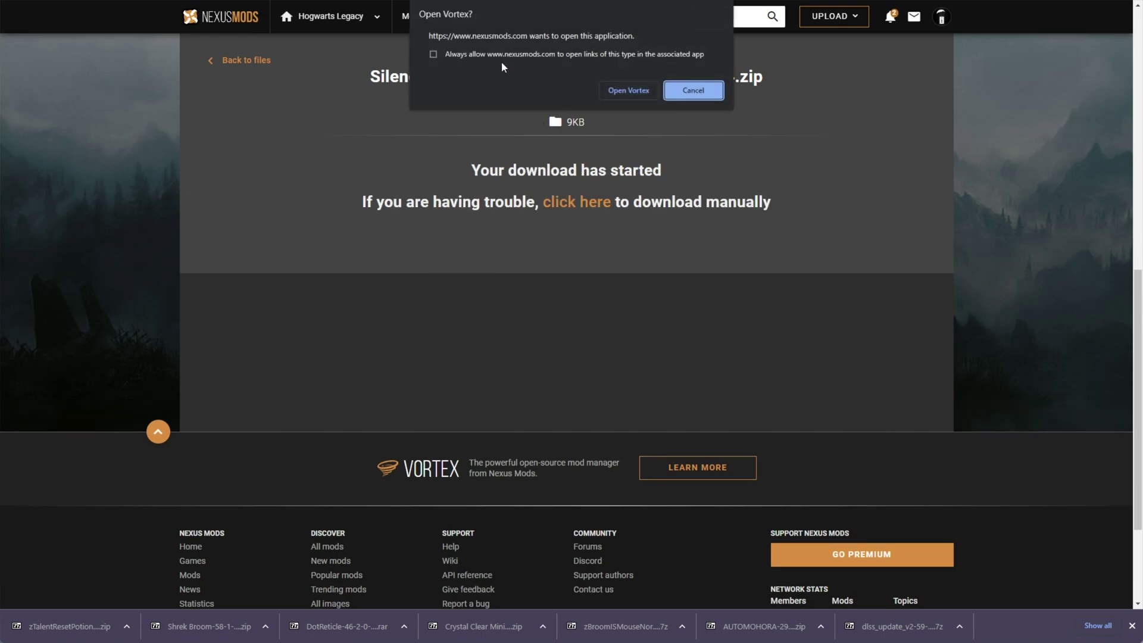
pyautogui.click(636, 90)
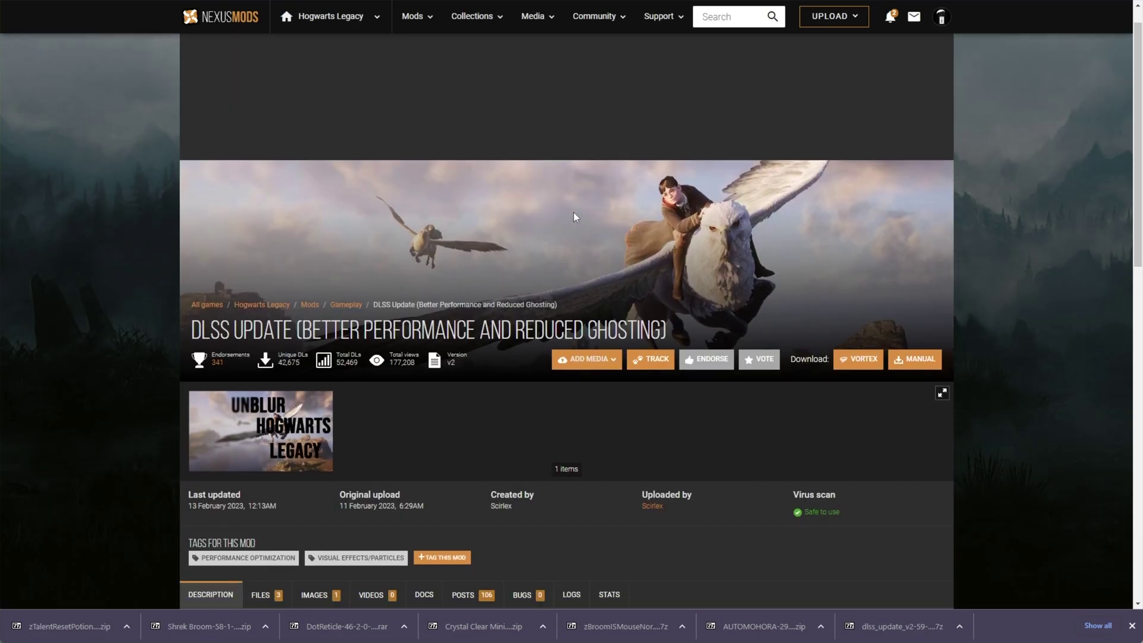
# Step: Download dlss_update_v2 from the DLSS Update mod page through Vortex with the free slow download
pyautogui.click(574, 212)
pyautogui.click(861, 214)
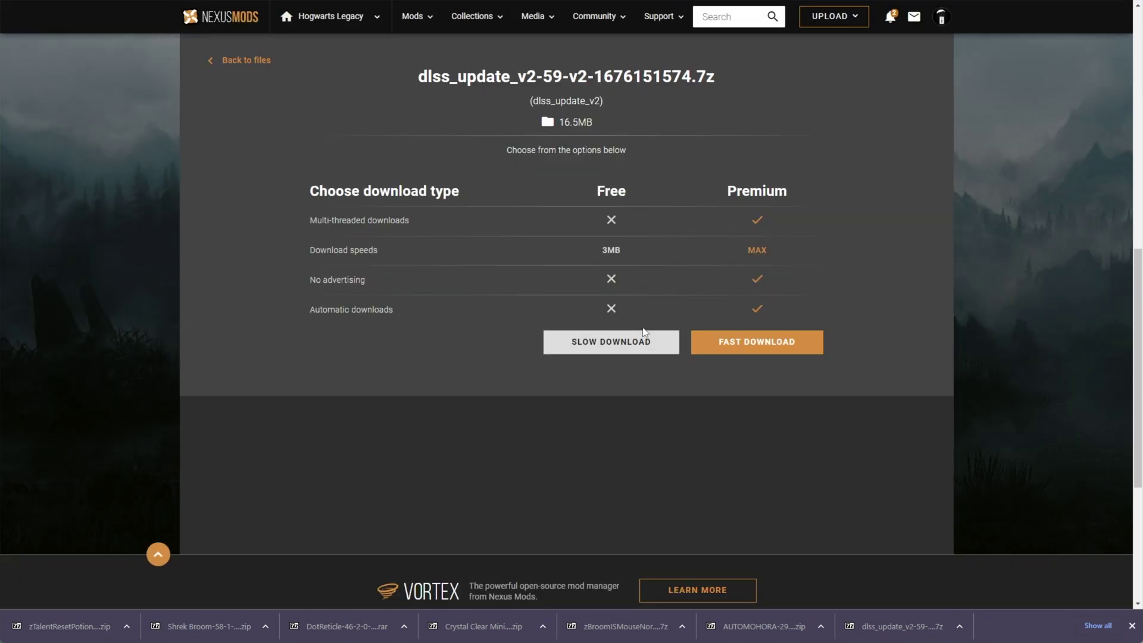
pyautogui.click(658, 342)
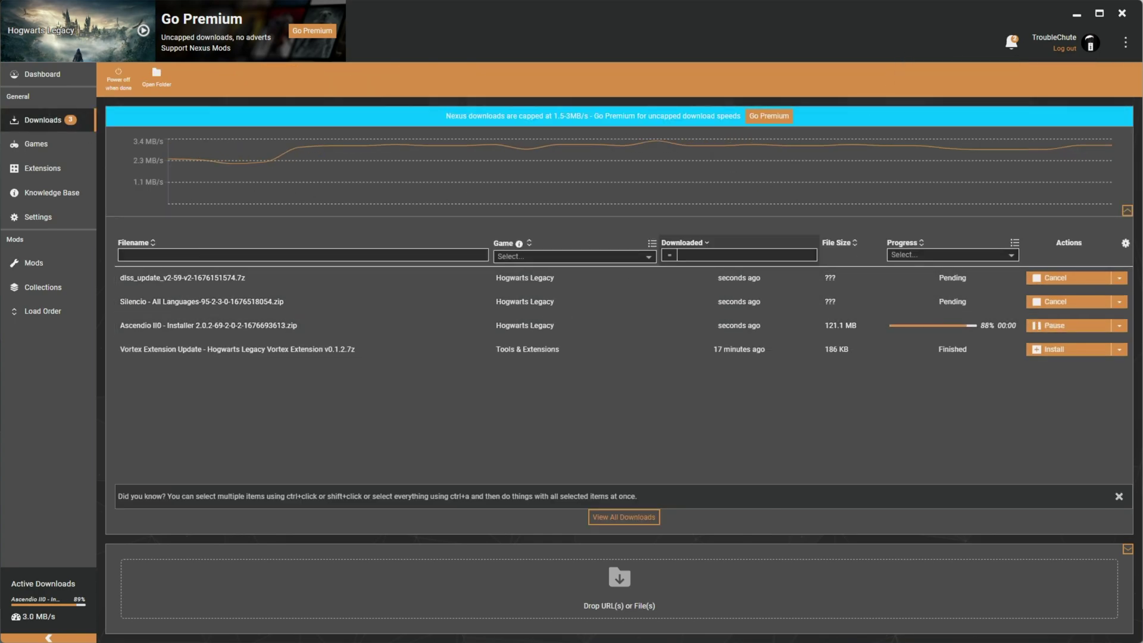
pyautogui.moveTo(301, 232); pyautogui.dragTo(590, 229)
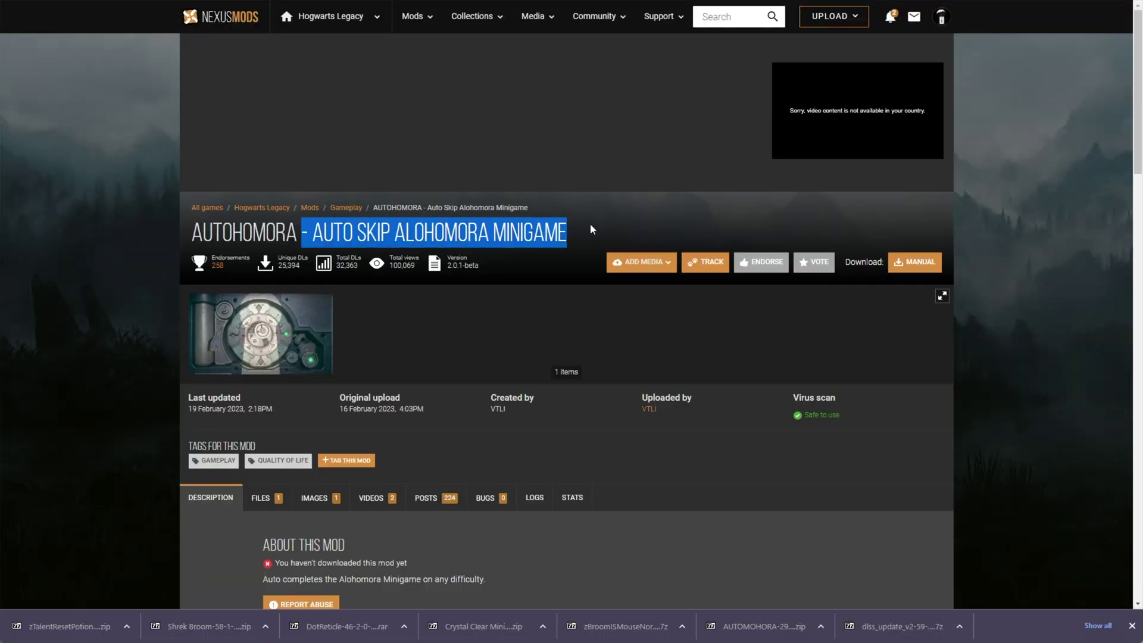
pyautogui.click(588, 237)
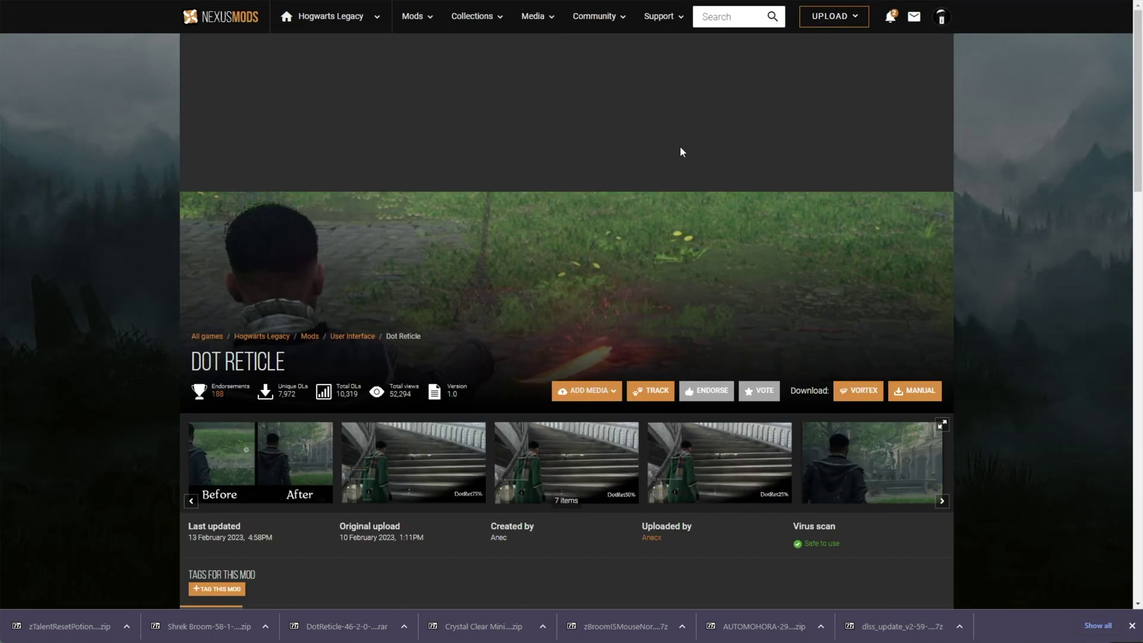
# Step: Download the DotReticle file of the Dot Reticle mod through Vortex with the free slow download
pyautogui.scroll(-3, 680, 147)
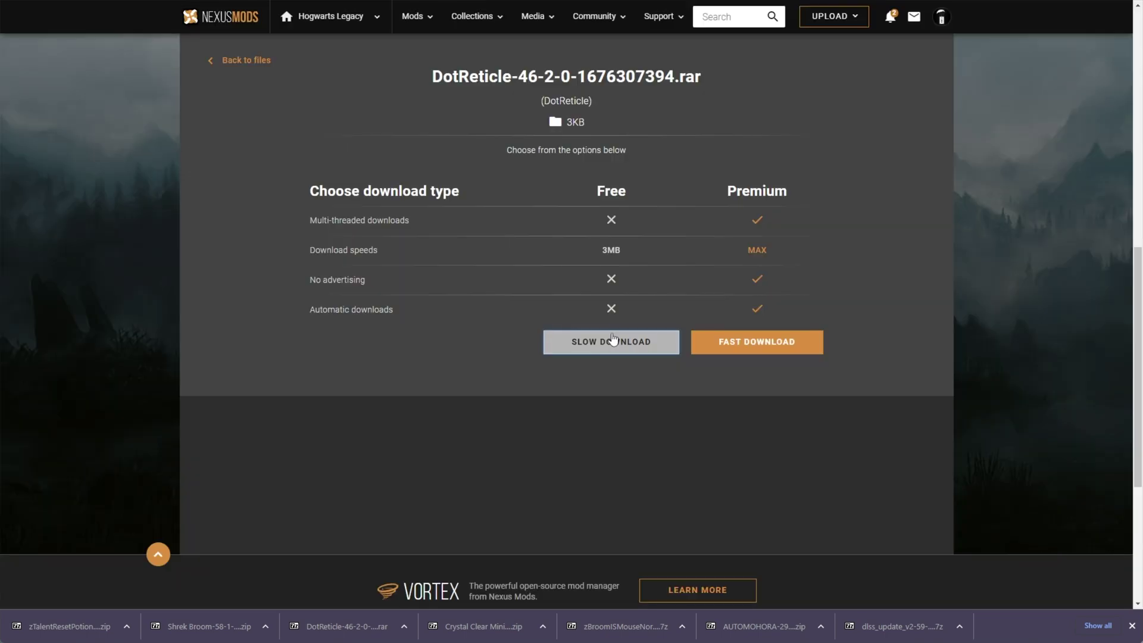
pyautogui.click(612, 339)
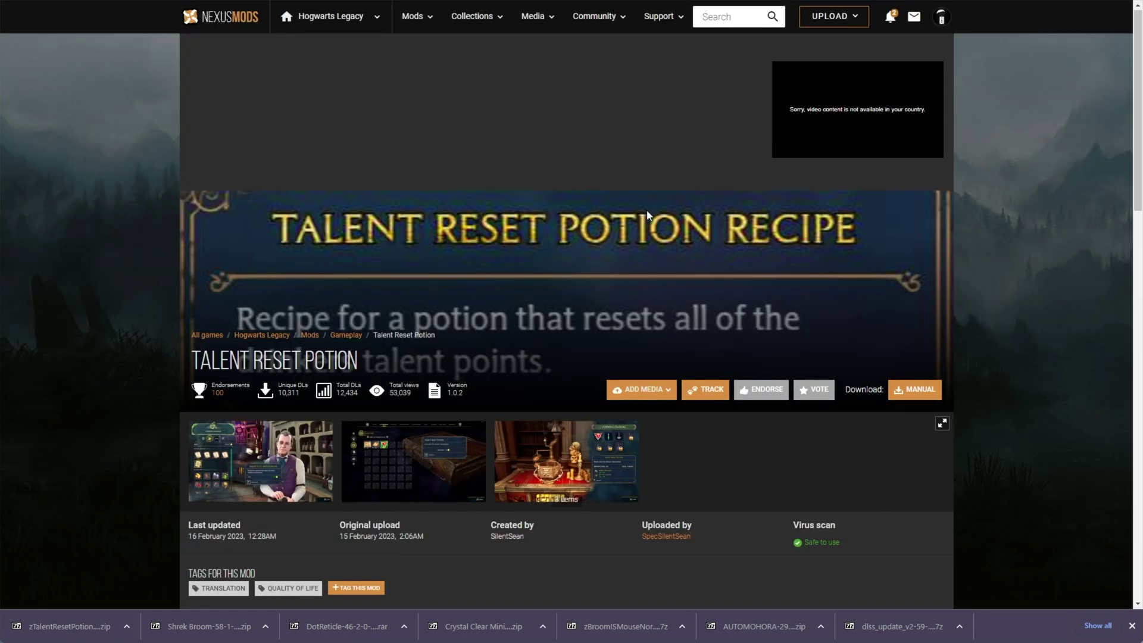
pyautogui.scroll(-3, 648, 215)
pyautogui.click(648, 215)
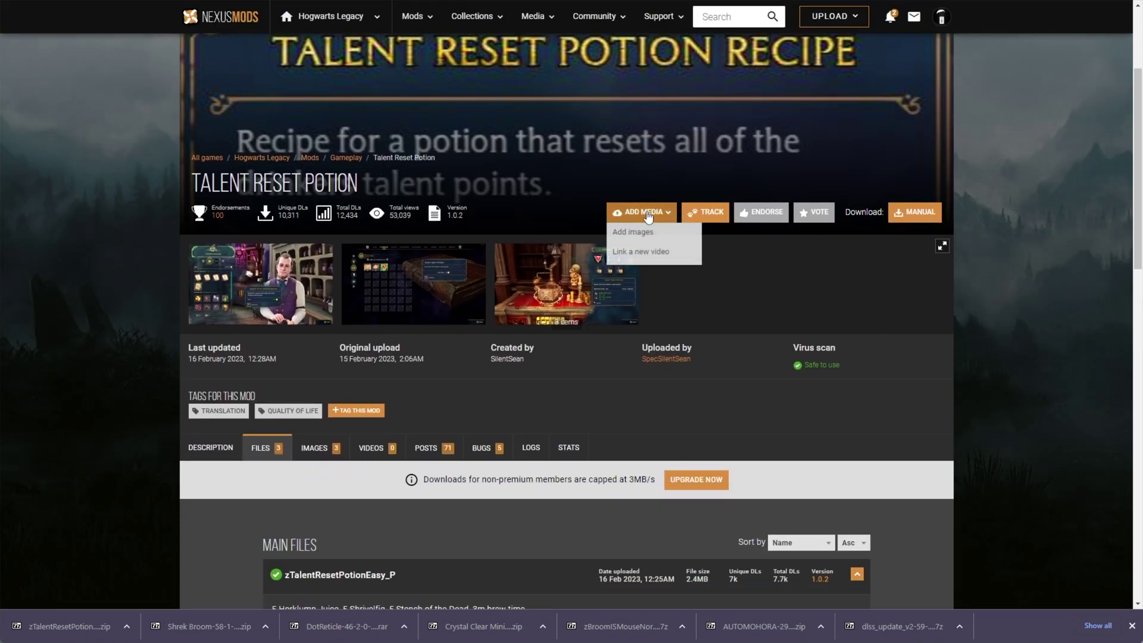
pyautogui.scroll(1, 727, 10)
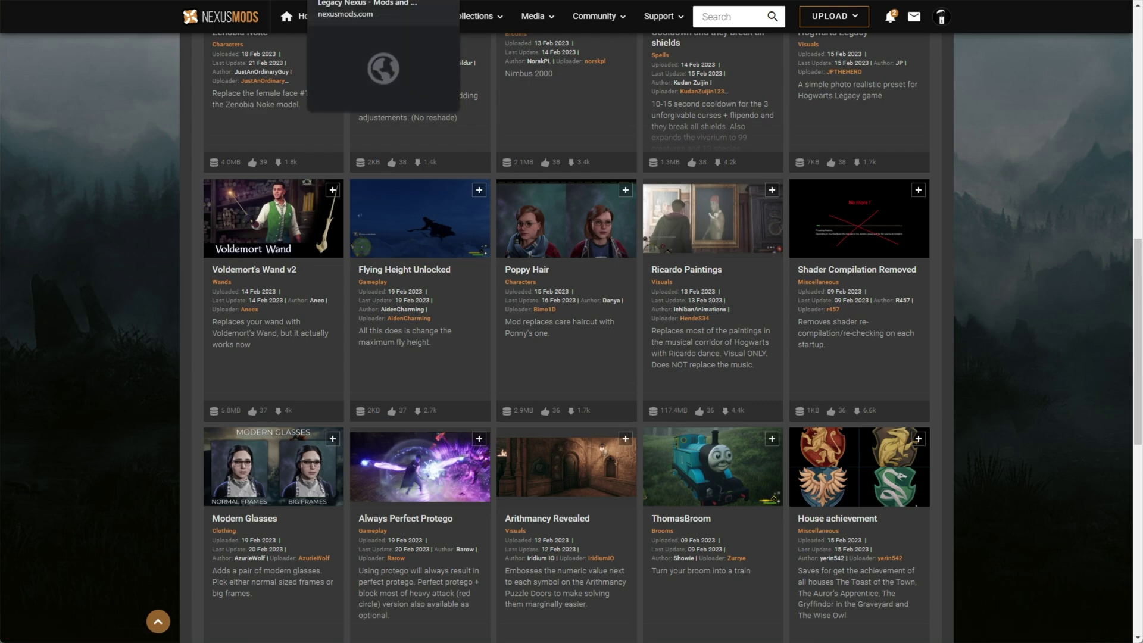
pyautogui.click(381, 1)
pyautogui.click(908, 402)
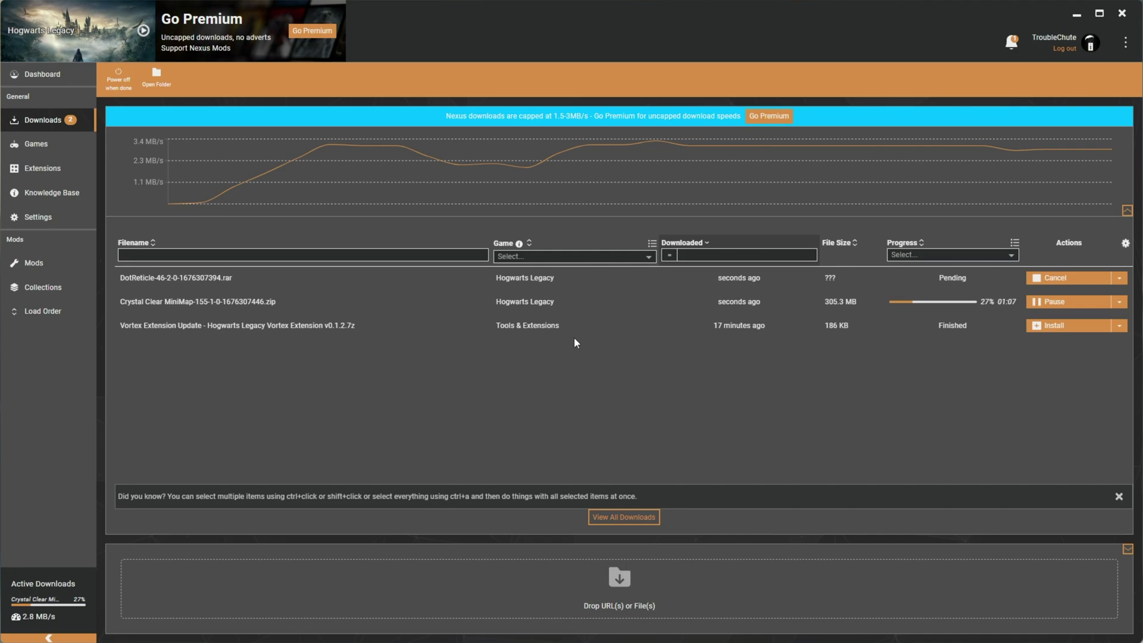
# Step: Show the installed mods in Vortex and launch Hogwarts Legacy from there
pyautogui.click(63, 263)
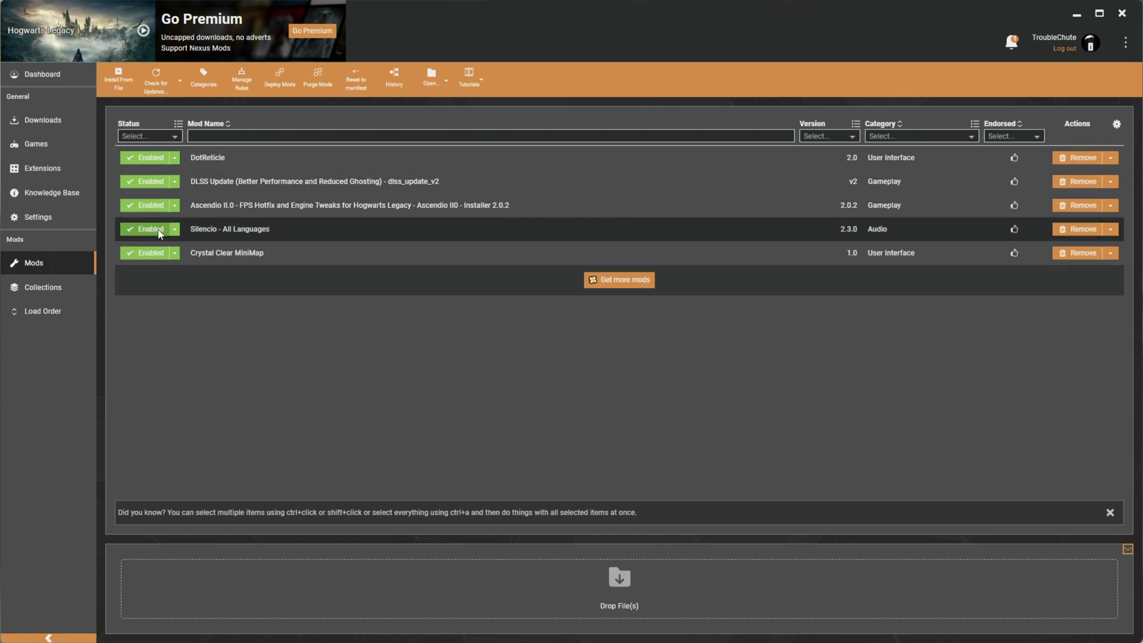
pyautogui.click(142, 31)
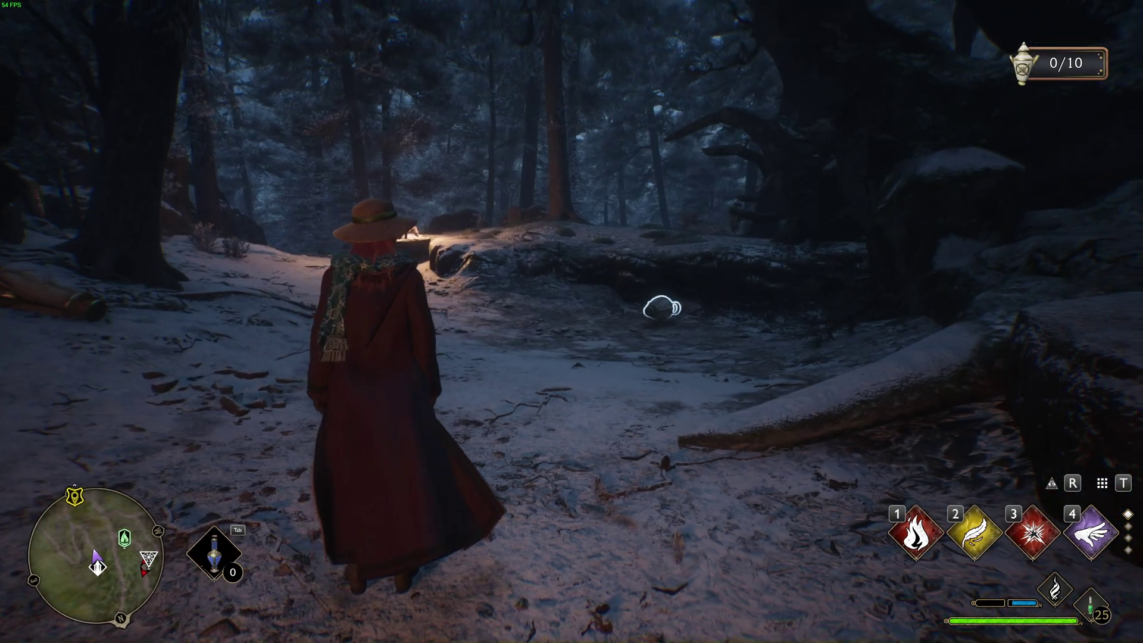
pyautogui.press('w')
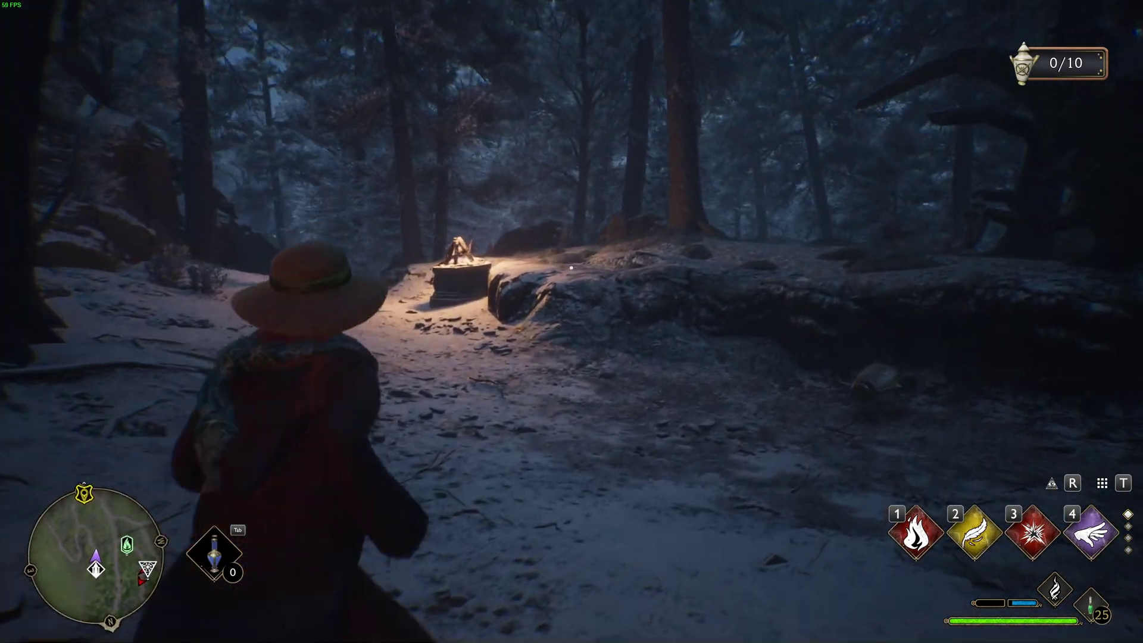
pyautogui.press('w')
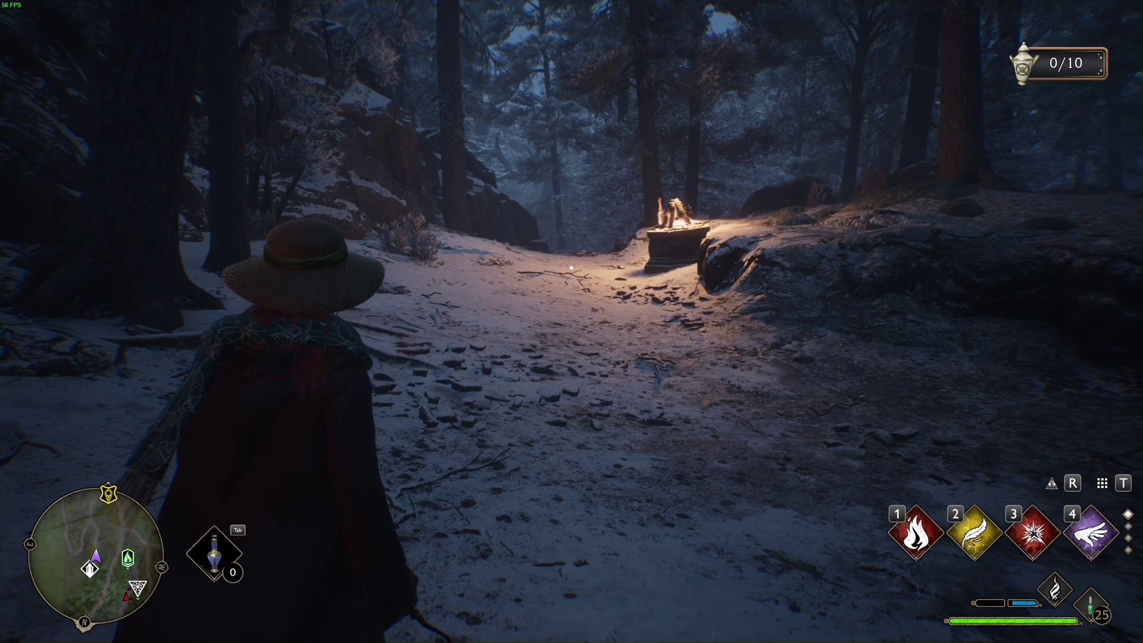
# Step: Switch to YouTube, open the "ALL Merlin Trial Types Explained" video and pause it in the Lighting Braziers section
pyautogui.hotkey('alt', 'Tab')
pyautogui.hotkey('alt', 'Left')
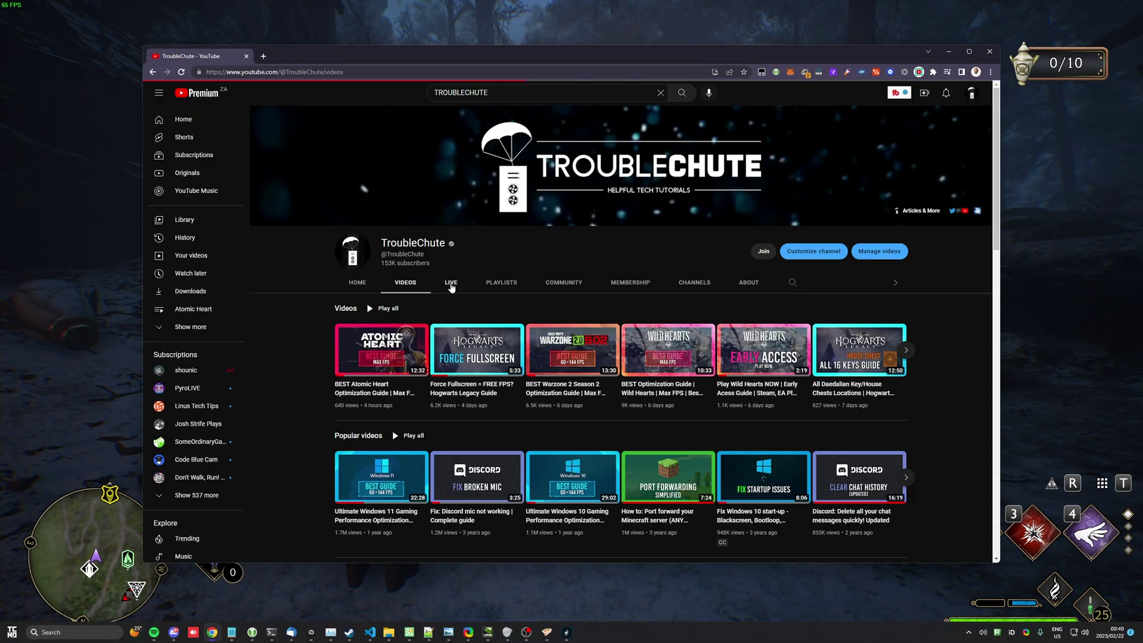
pyautogui.scroll(-7, 558, 258)
pyautogui.click(833, 95)
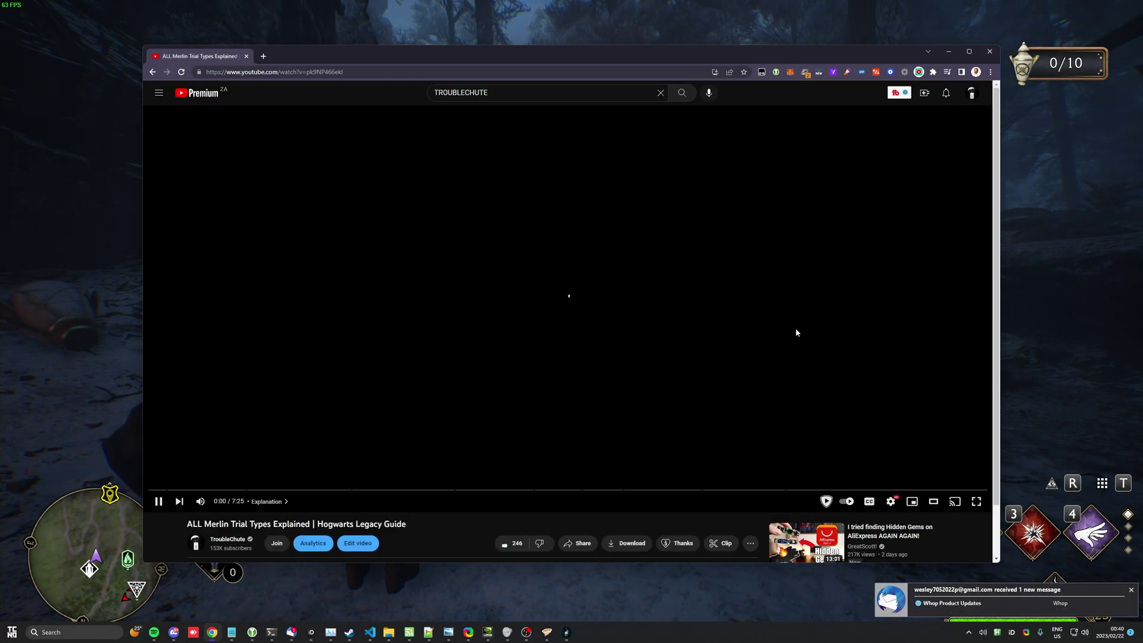
pyautogui.click(654, 490)
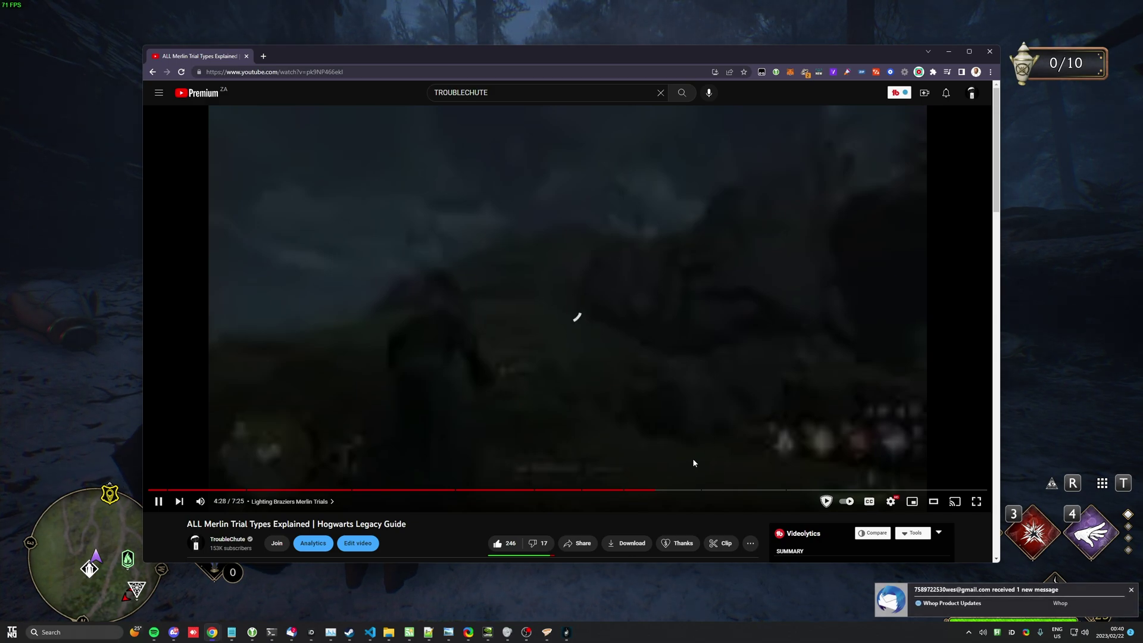
pyautogui.click(571, 293)
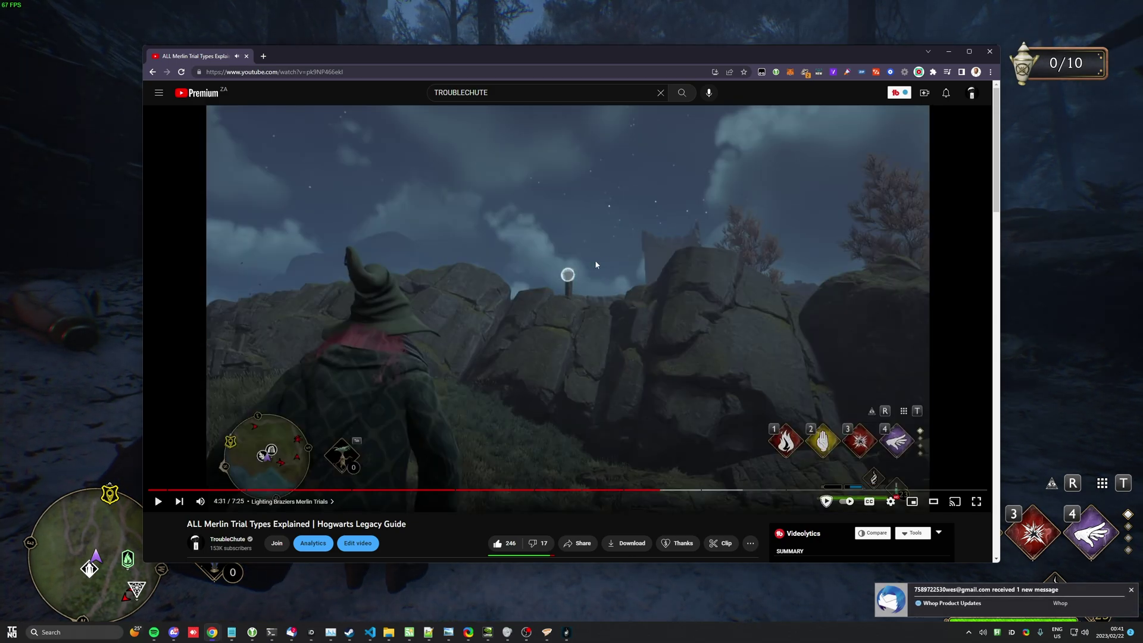
pyautogui.hotkey('alt', 'Tab')
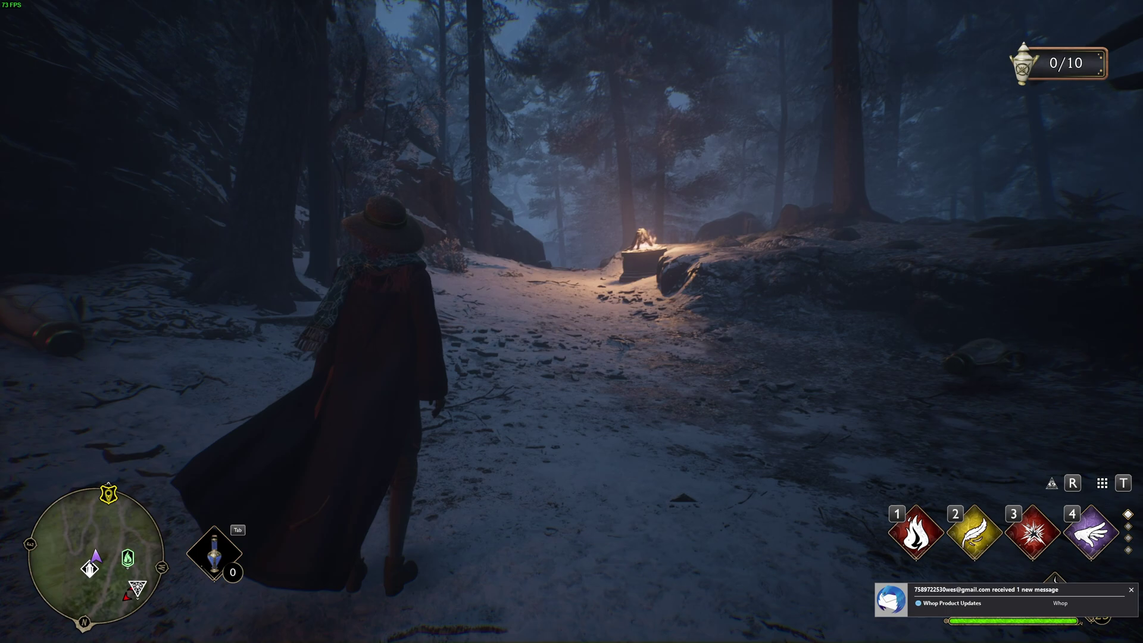
pyautogui.press('w')
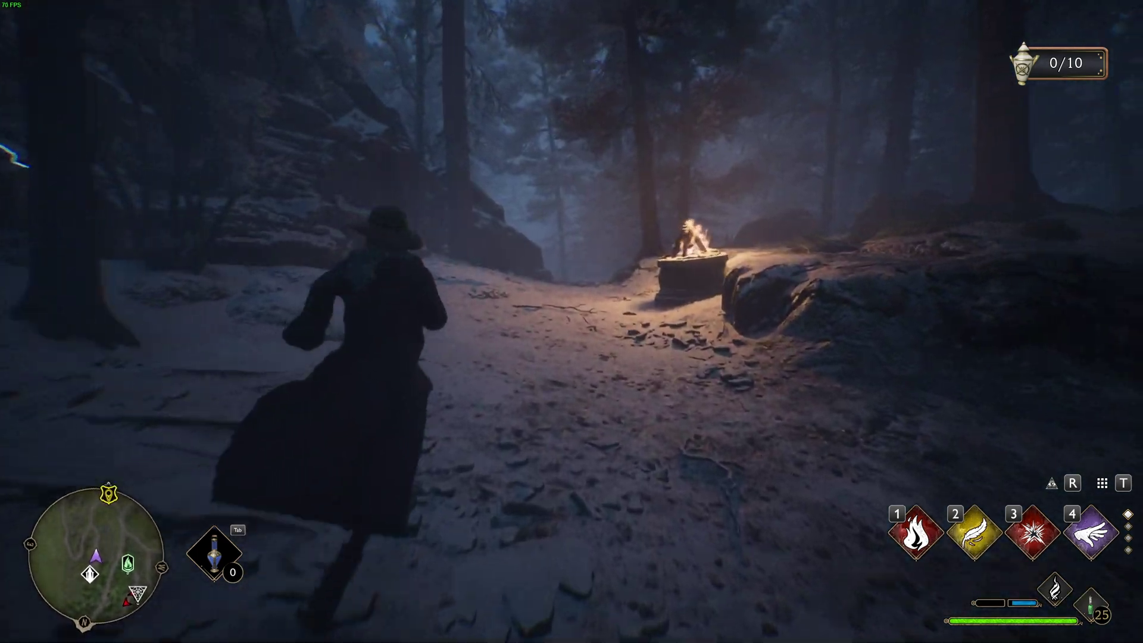
pyautogui.press('m')
pyautogui.press('t')
pyautogui.press('space')
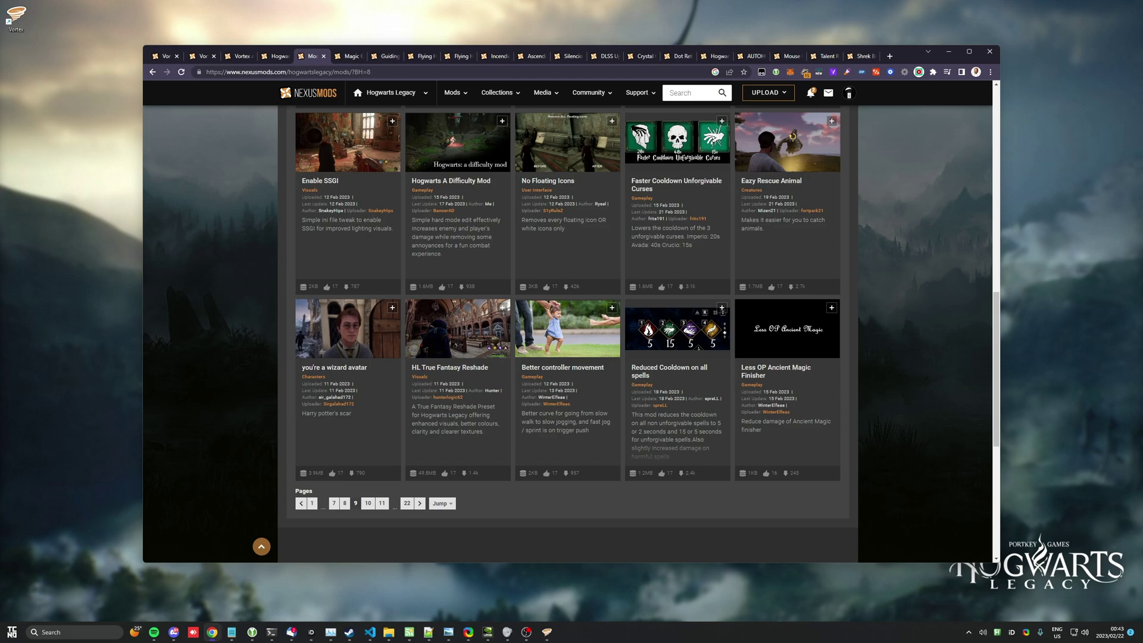
# Step: Return to Nexus Mods and manually download the zTalentResetPotionEasy_P file from the Talent Reset Potion page
pyautogui.scroll(1, 866, 323)
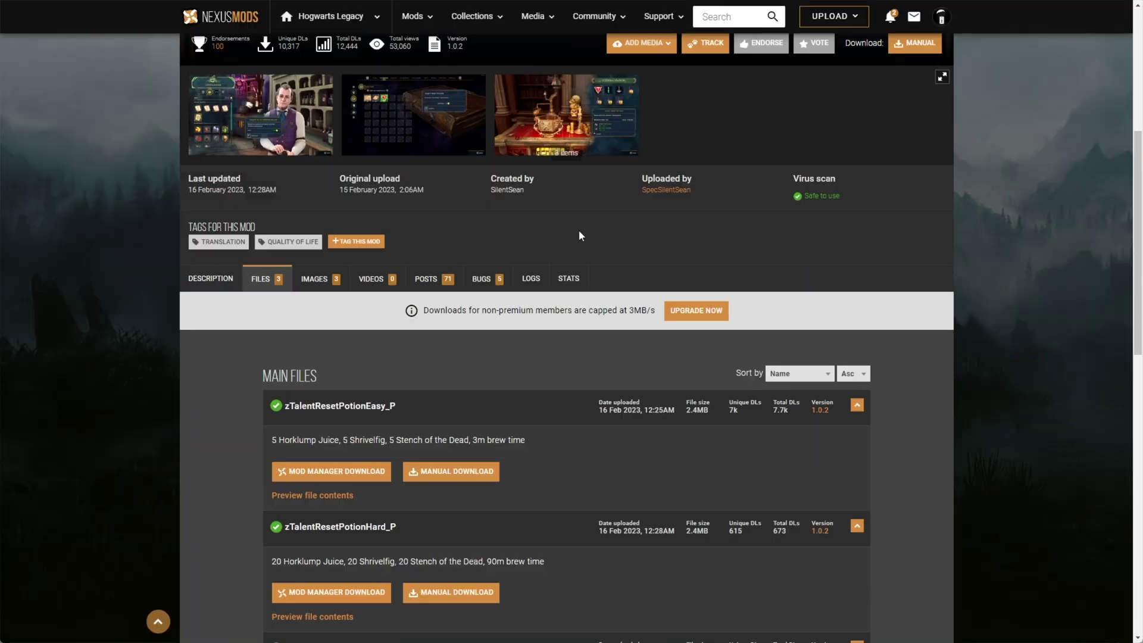
pyautogui.scroll(-5, 363, 274)
pyautogui.scroll(-1, 463, 331)
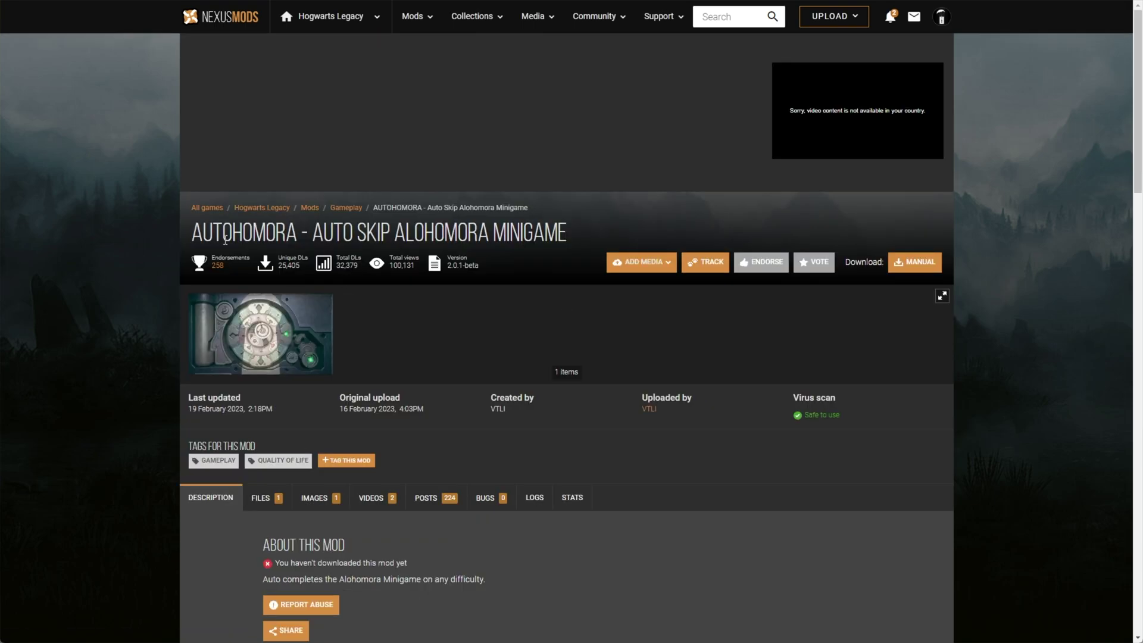
# Step: Manually download the Autohomora and Shrek Broom mod archives with the free slow download option
pyautogui.moveTo(569, 234); pyautogui.dragTo(211, 233)
pyautogui.click(578, 229)
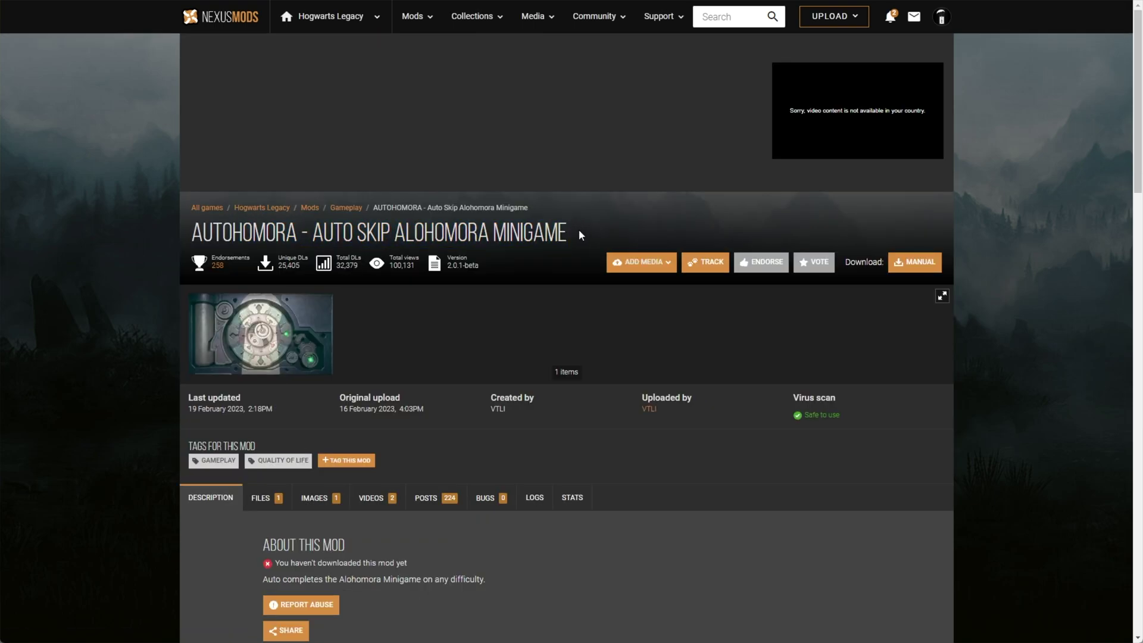
pyautogui.click(926, 265)
pyautogui.click(634, 342)
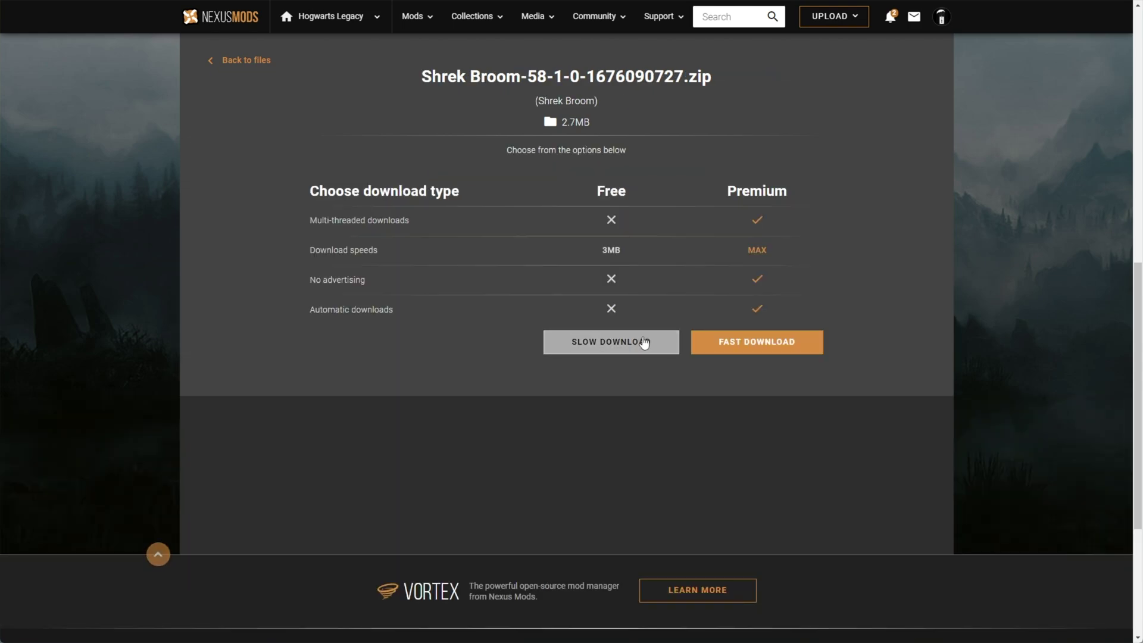
pyautogui.click(634, 342)
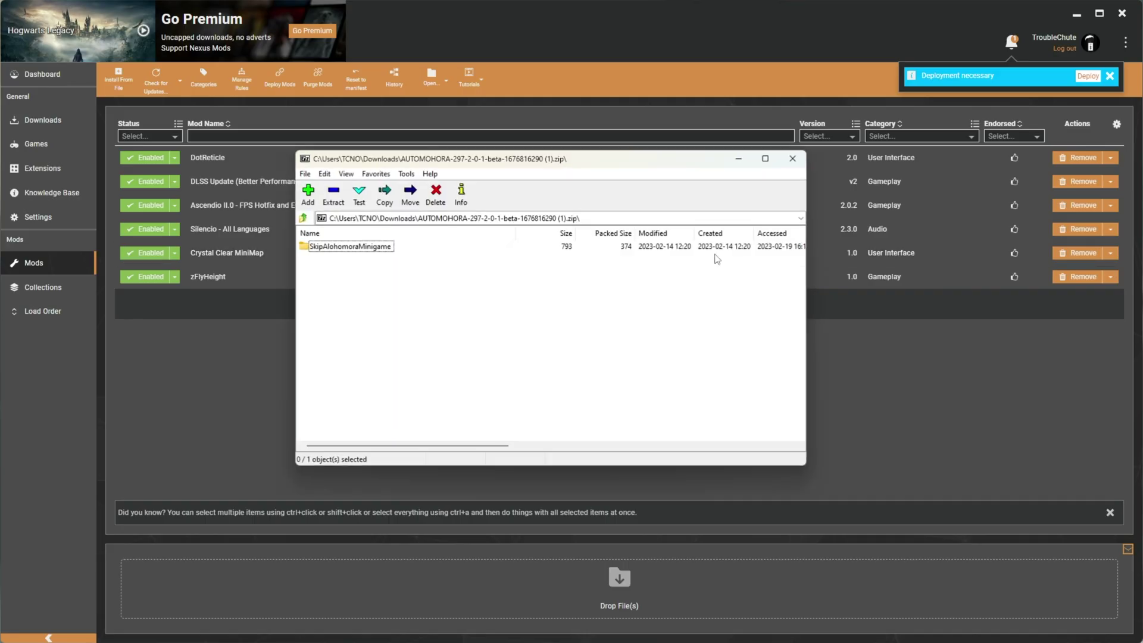
# Step: Inspect the contents of the downloaded Automohora and zTalentResetPotionEasy_P archives, and add the zip files to Vortex for installation
pyautogui.doubleClick(714, 247)
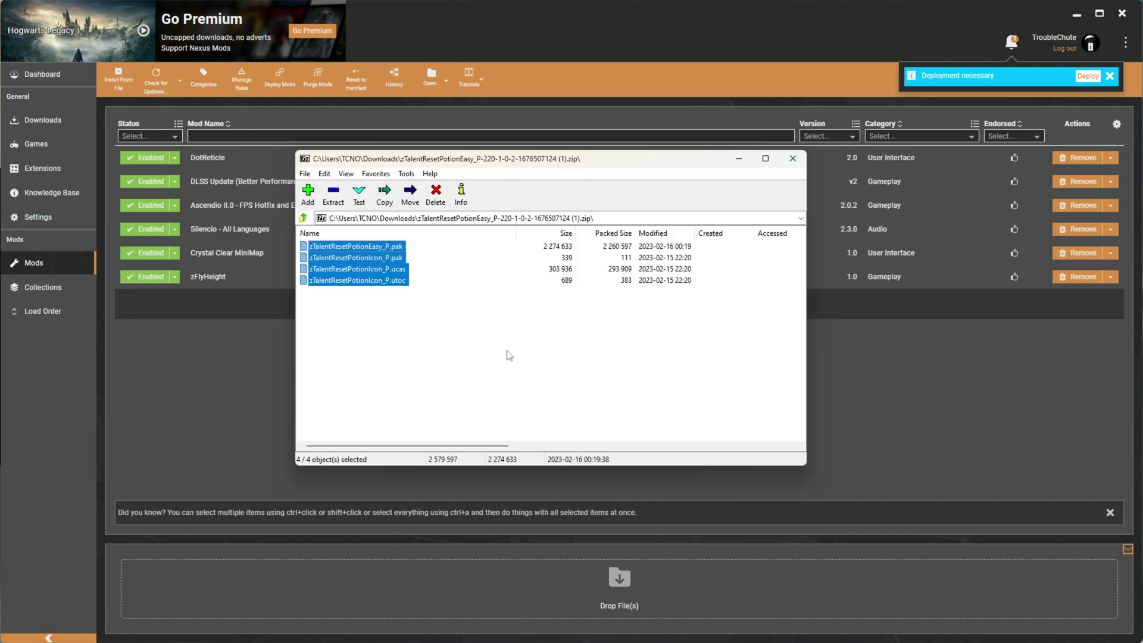
pyautogui.click(509, 325)
pyautogui.hotkey('ctrl', 'a')
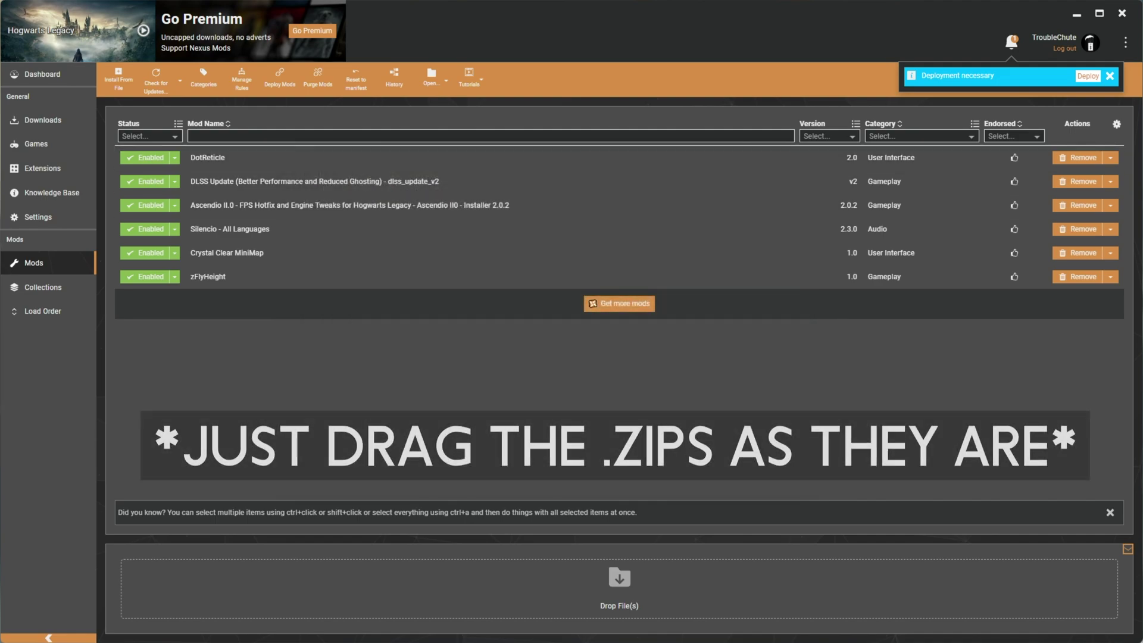
pyautogui.moveTo(637, 640); pyautogui.dragTo(623, 588)
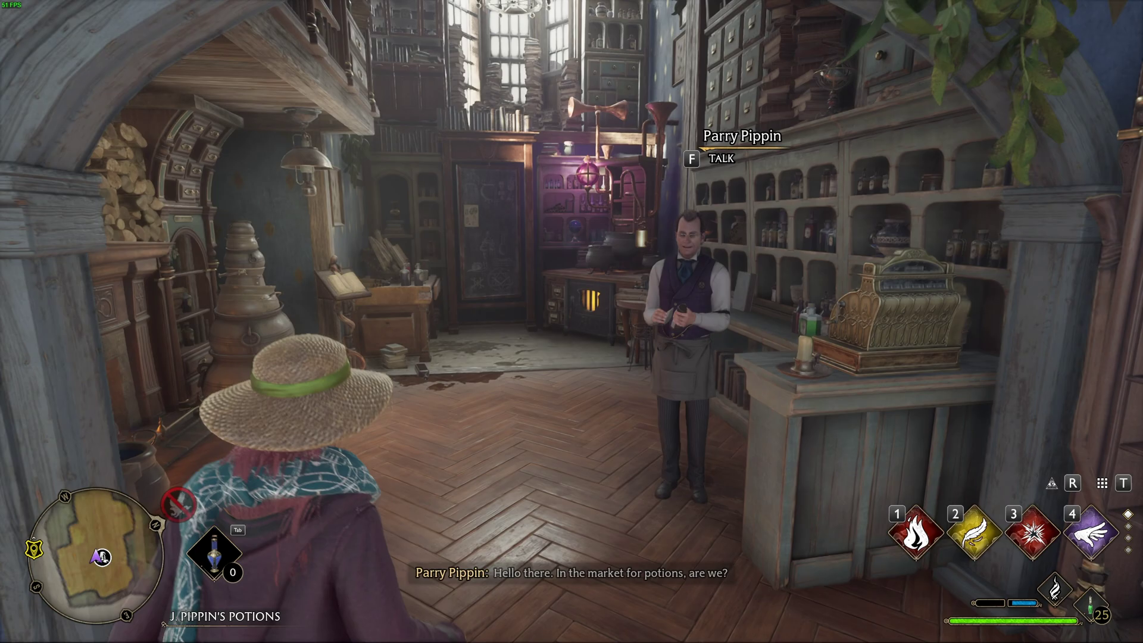
# Step: Talk to the vendor in J. Pippin's Potions, view the Talent Reset Potion Recipe's details and leave the shop
pyautogui.press('w')
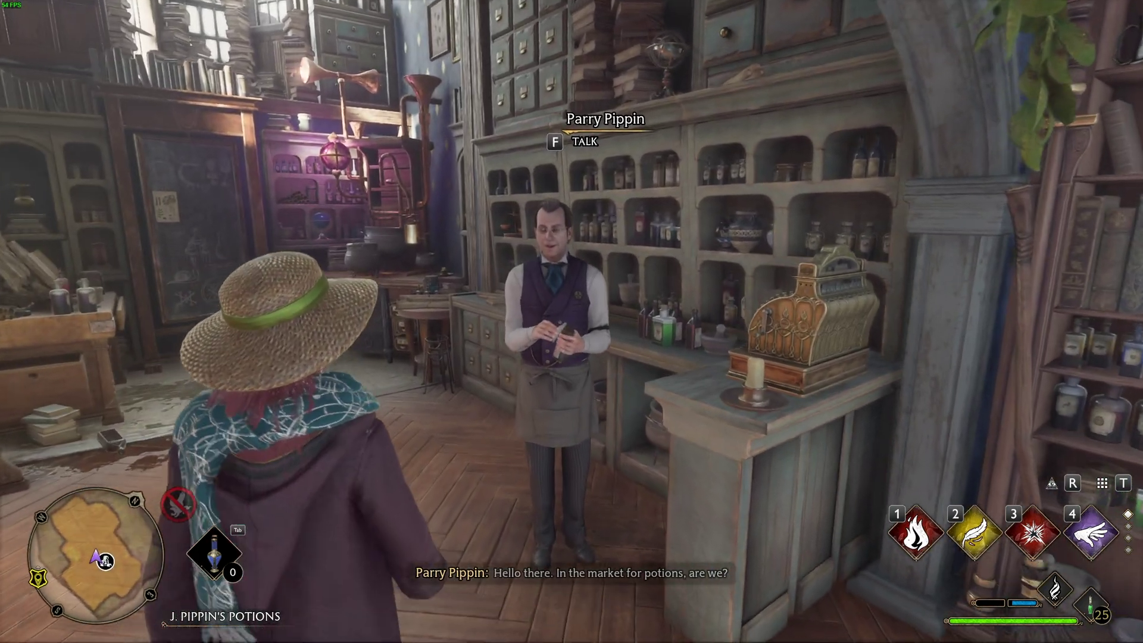
pyautogui.press('f')
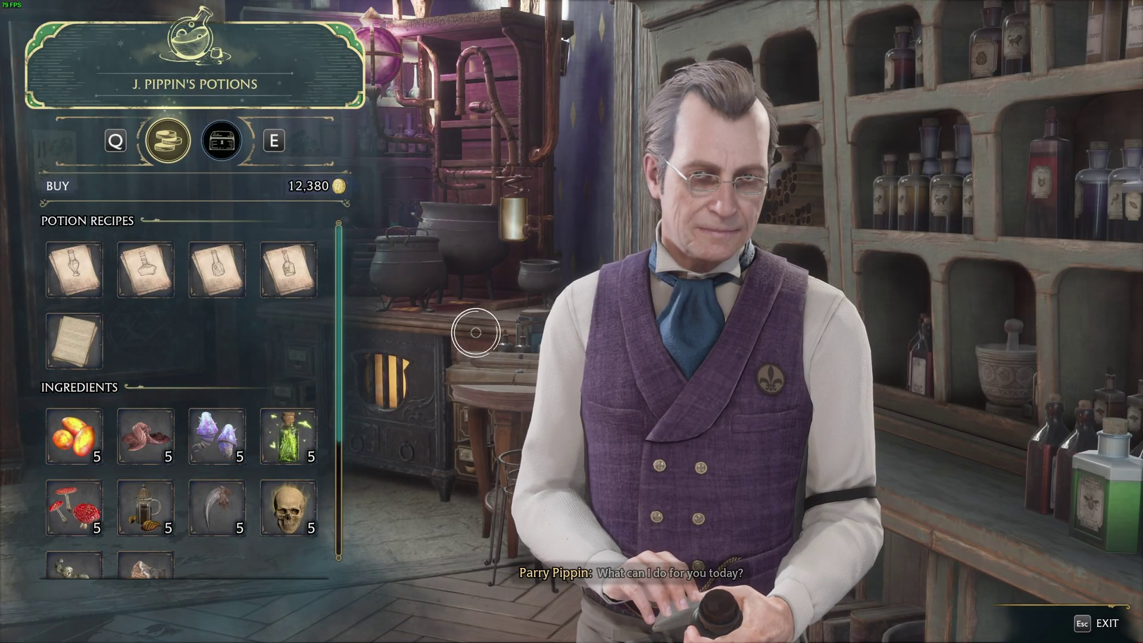
pyautogui.moveTo(75, 341)
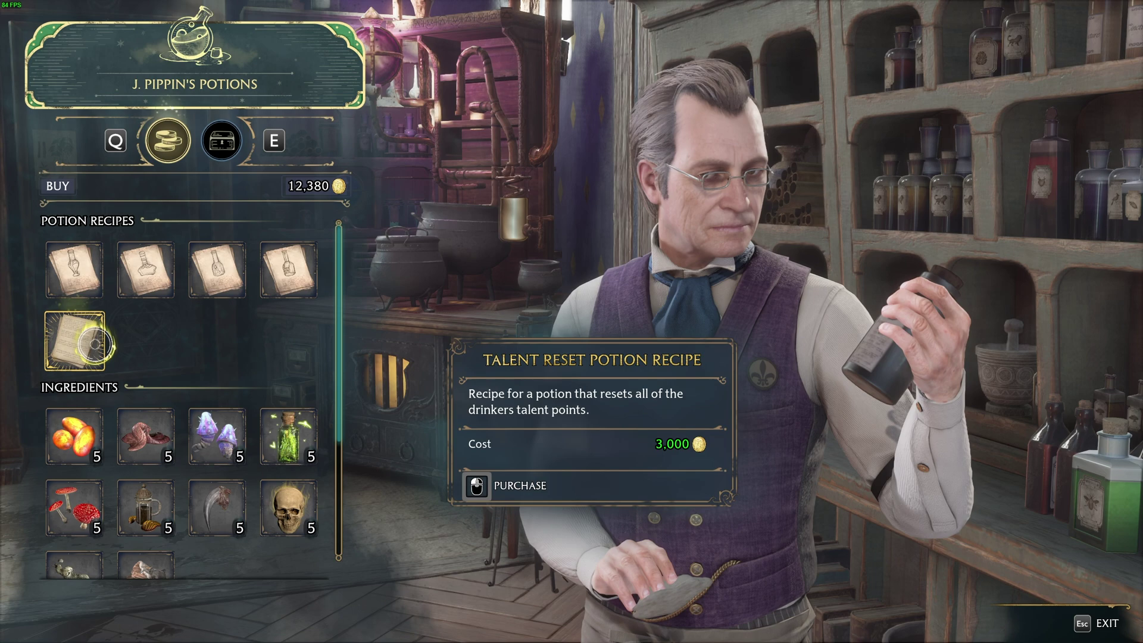
pyautogui.press('Escape')
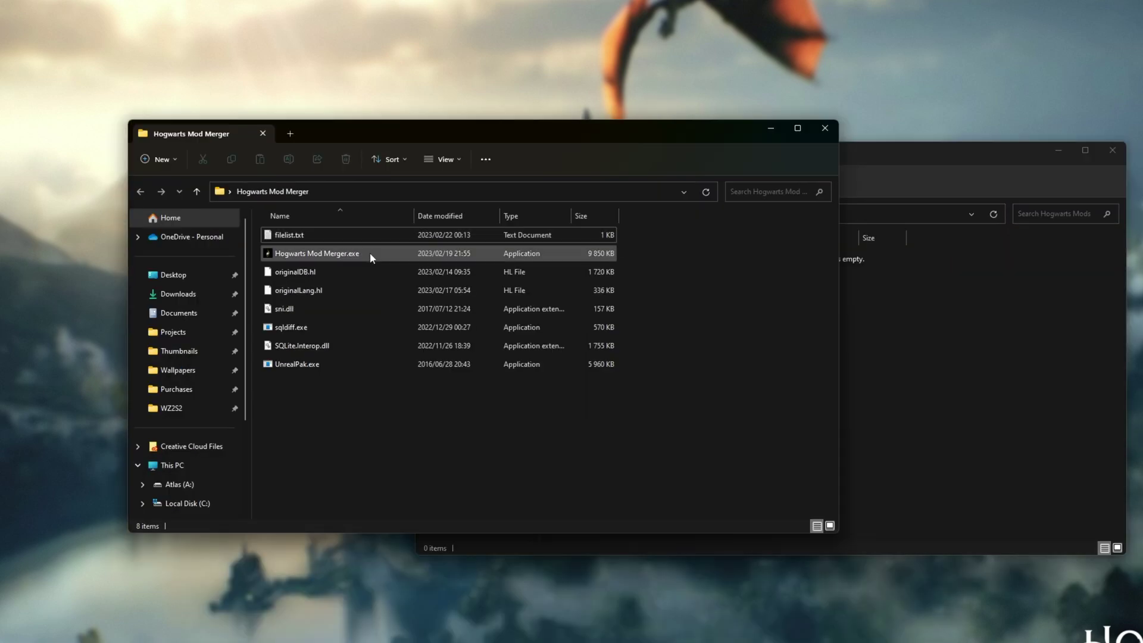
# Step: Launch Hogwarts Mod Merger.exe, and open the Consistent Basic Cast page from the list of mergeable mods in its Nexus Mods description
pyautogui.doubleClick(369, 253)
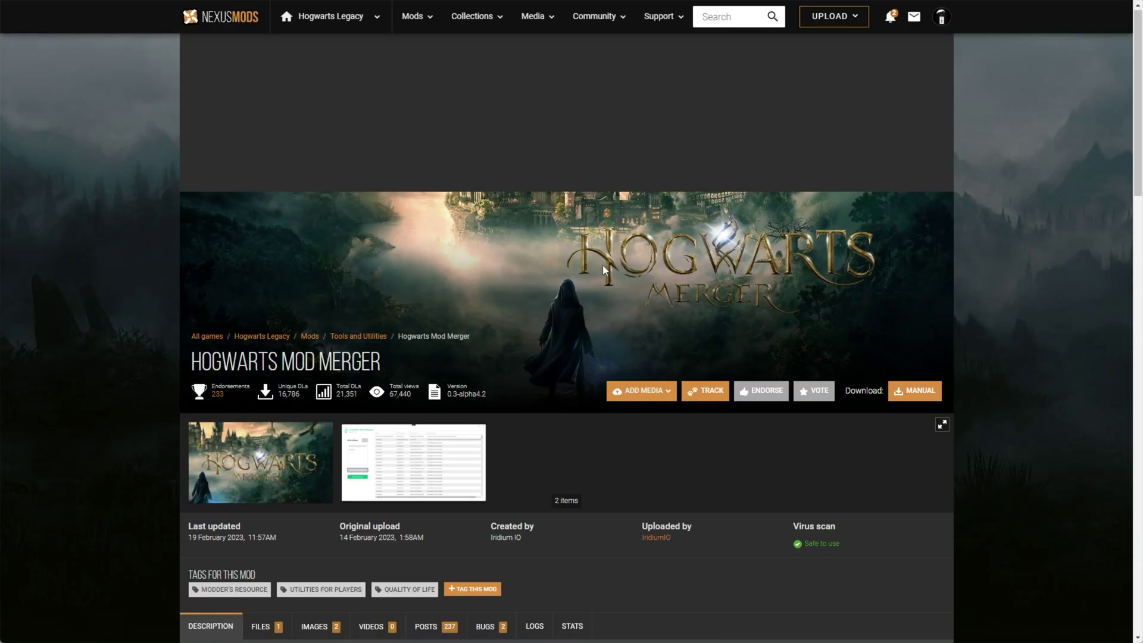
pyautogui.scroll(-4, 613, 270)
pyautogui.scroll(-10, 491, 248)
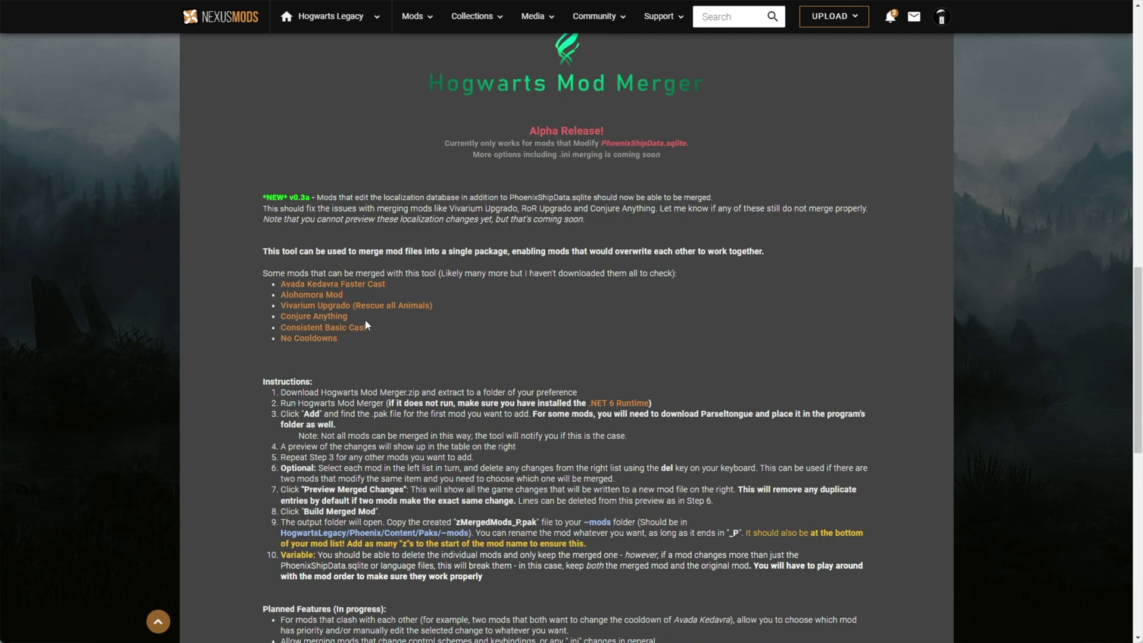
pyautogui.scroll(-1, 439, 289)
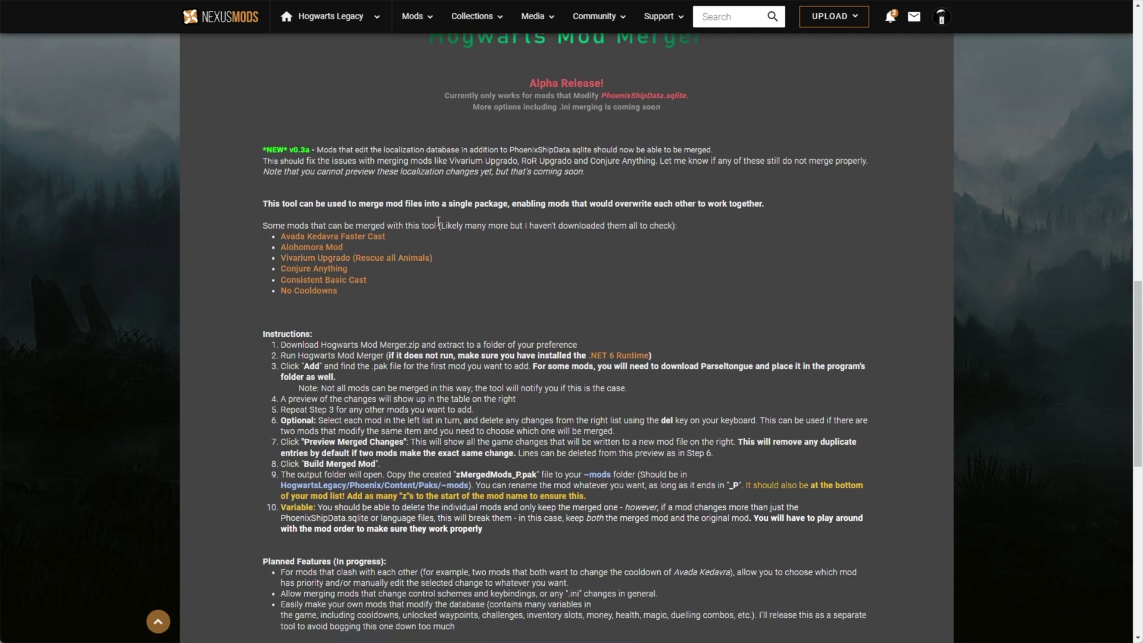
pyautogui.moveTo(439, 222); pyautogui.dragTo(677, 227)
pyautogui.click(480, 302)
pyautogui.click(324, 266)
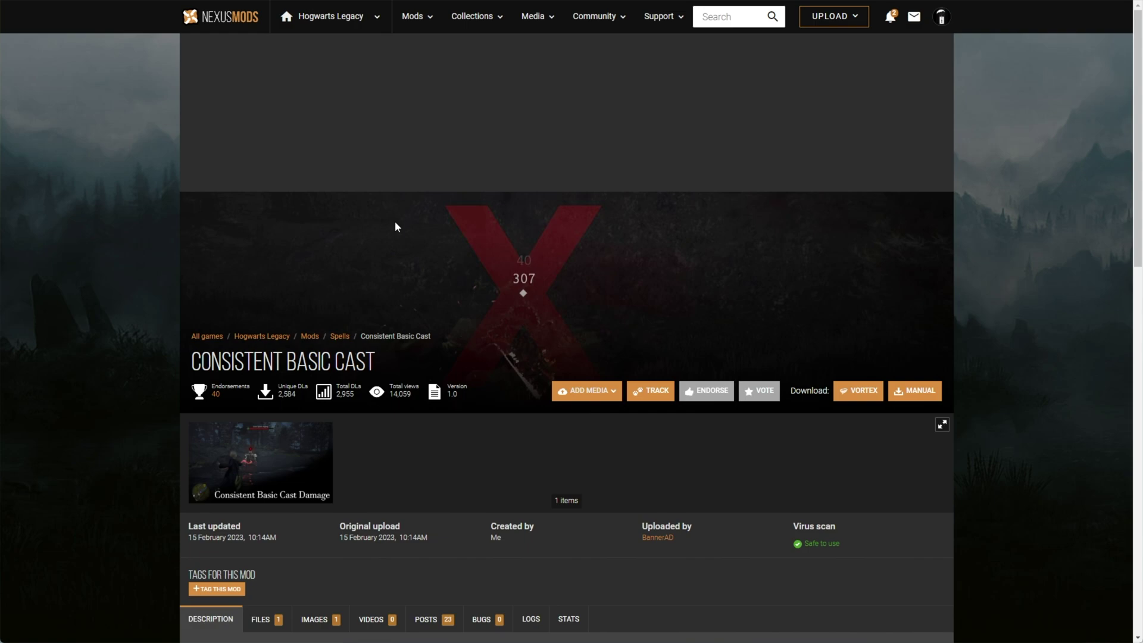
# Step: Manually download the Consistent Basic Cast and zz_AllSpellsNoCDEdit_P archives with the free slow download option
pyautogui.scroll(-1, 456, 256)
pyautogui.scroll(-1, 598, 262)
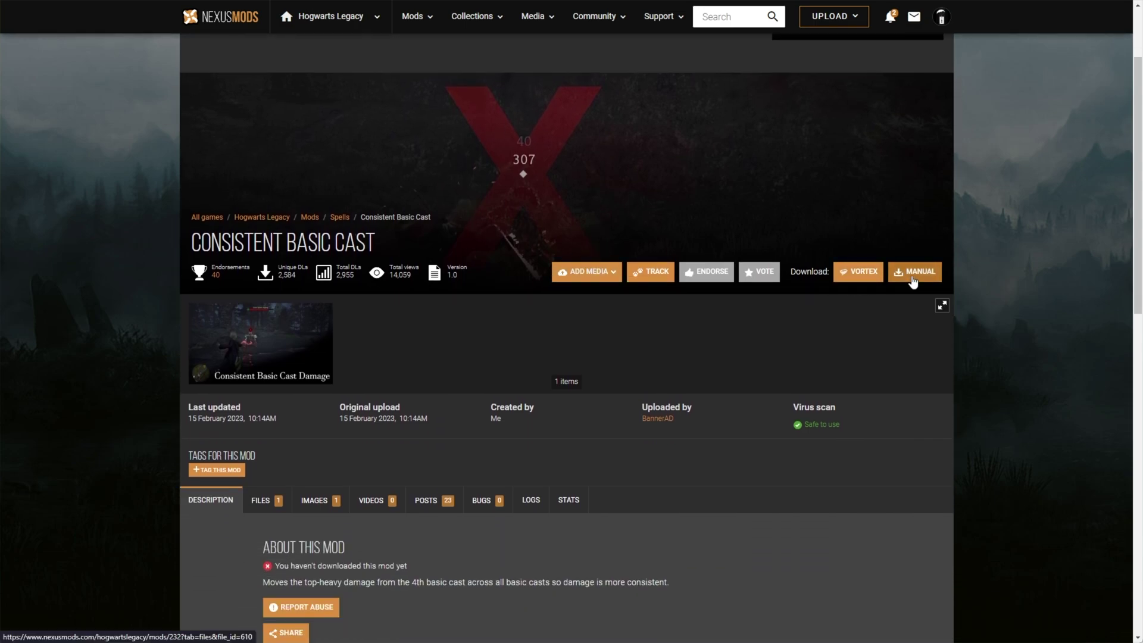
pyautogui.click(912, 282)
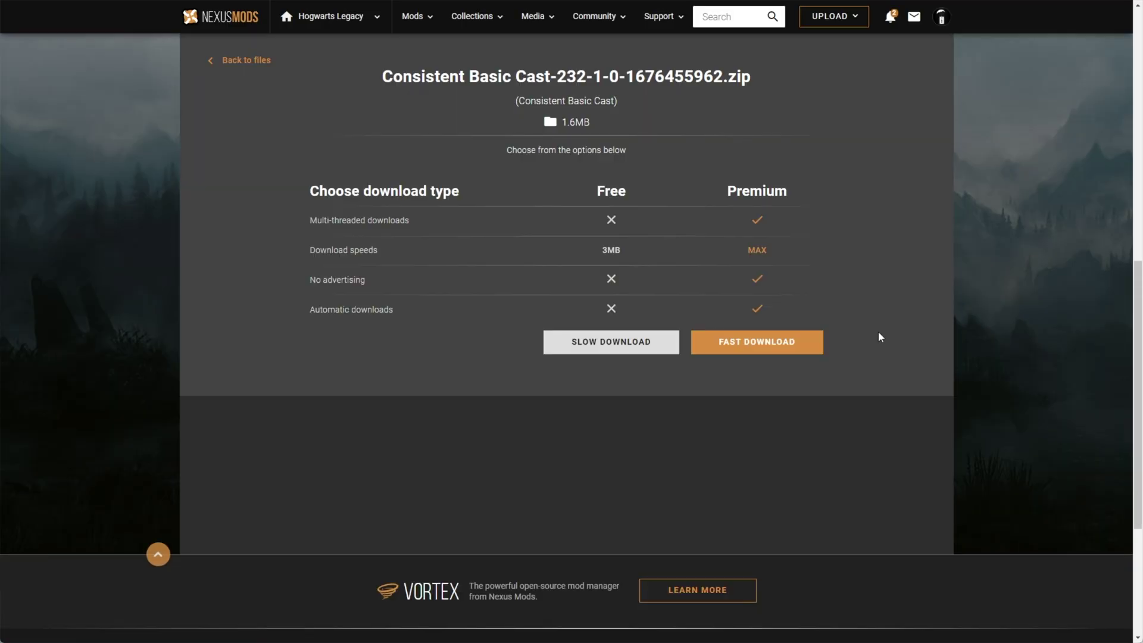
pyautogui.click(633, 348)
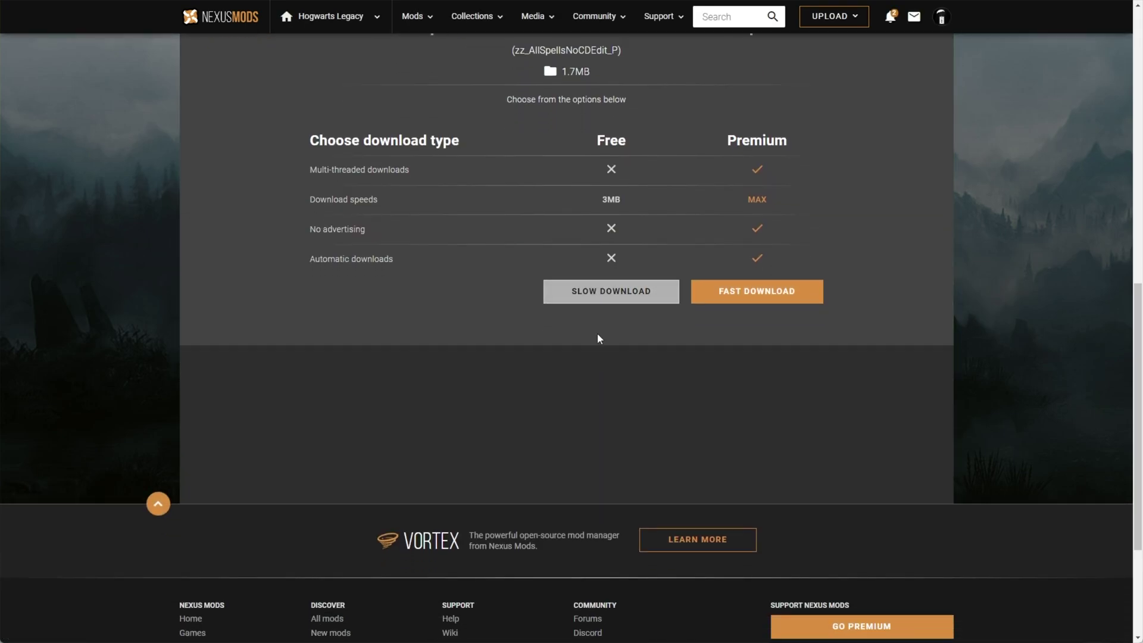
pyautogui.click(605, 293)
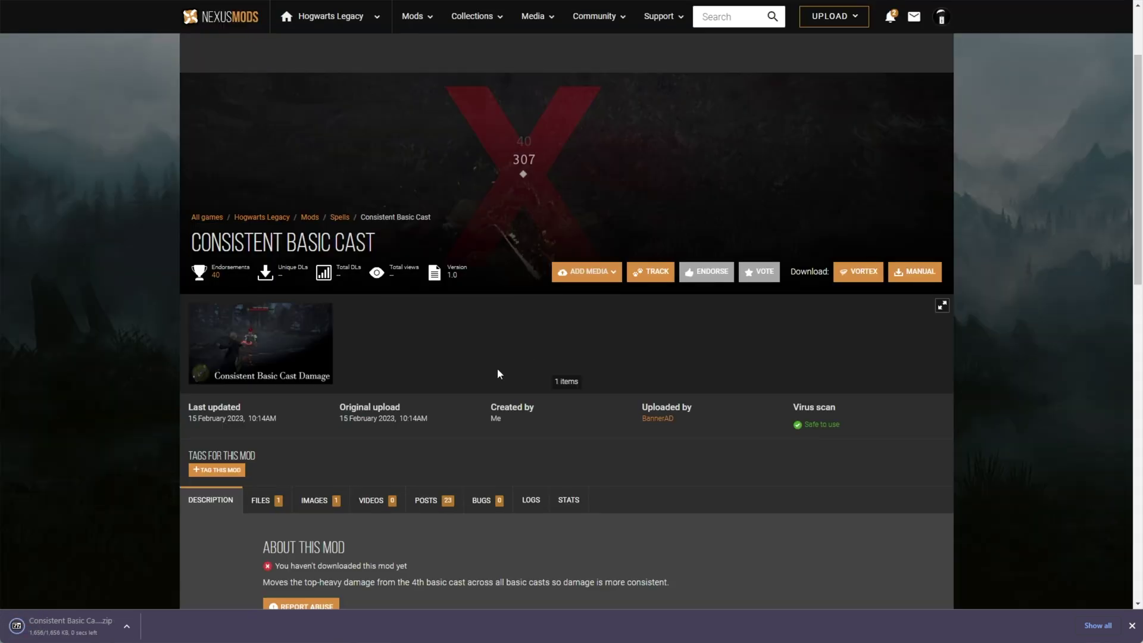
# Step: Highlight the compatibility notes about PhoenixShipData.sqlite in the Consistent Basic Cast and No Cooldowns descriptions
pyautogui.scroll(-8, 498, 368)
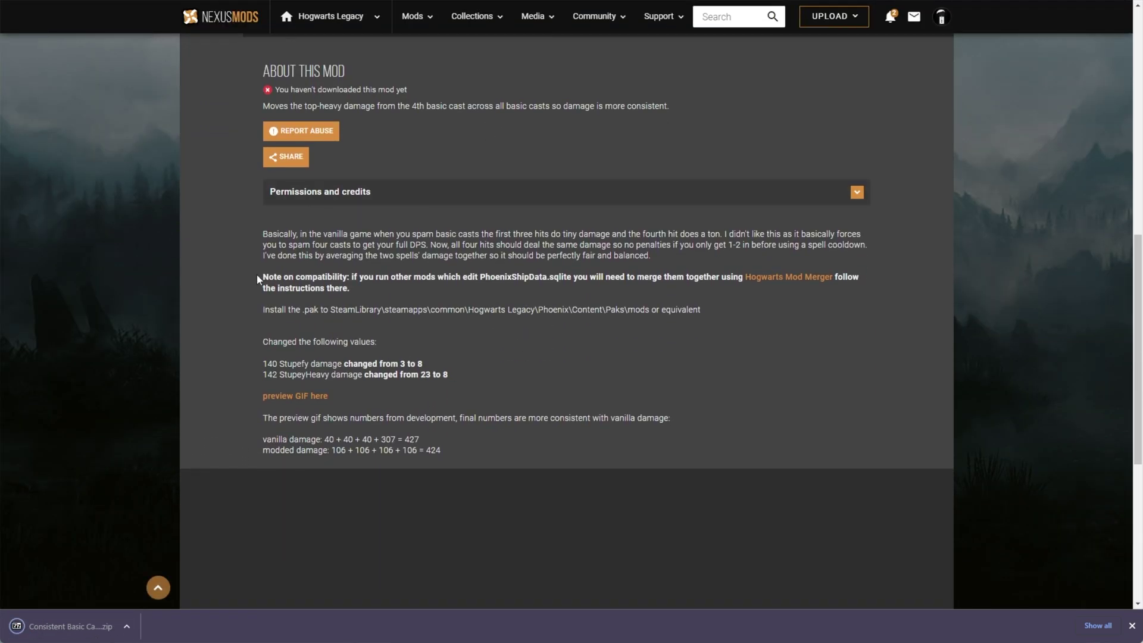
pyautogui.moveTo(257, 277); pyautogui.dragTo(378, 290)
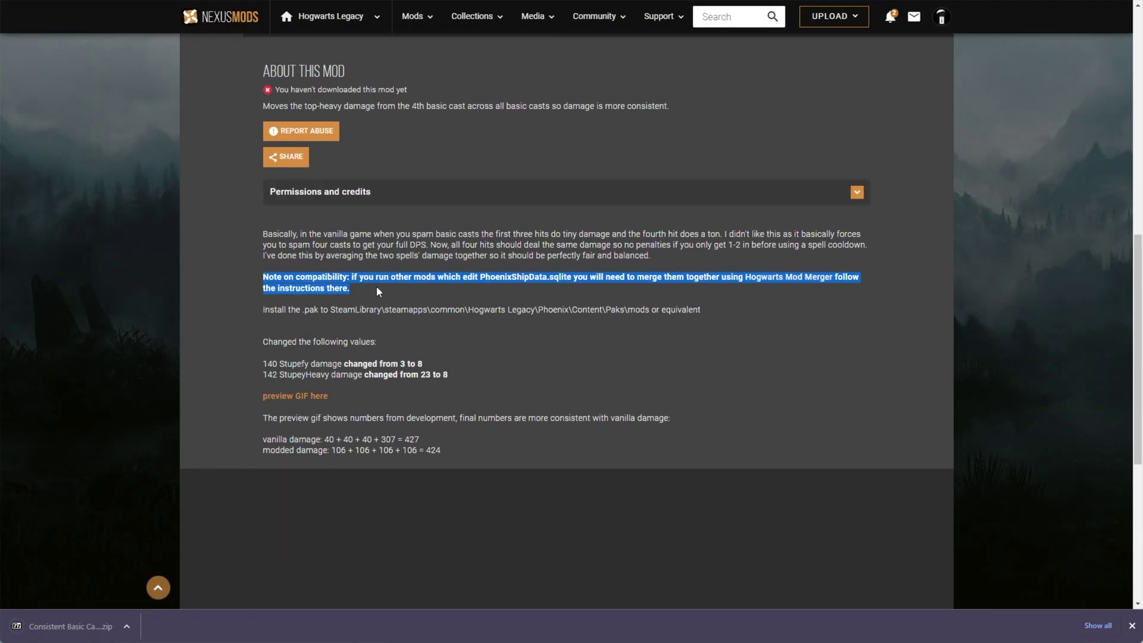
pyautogui.doubleClick(515, 278)
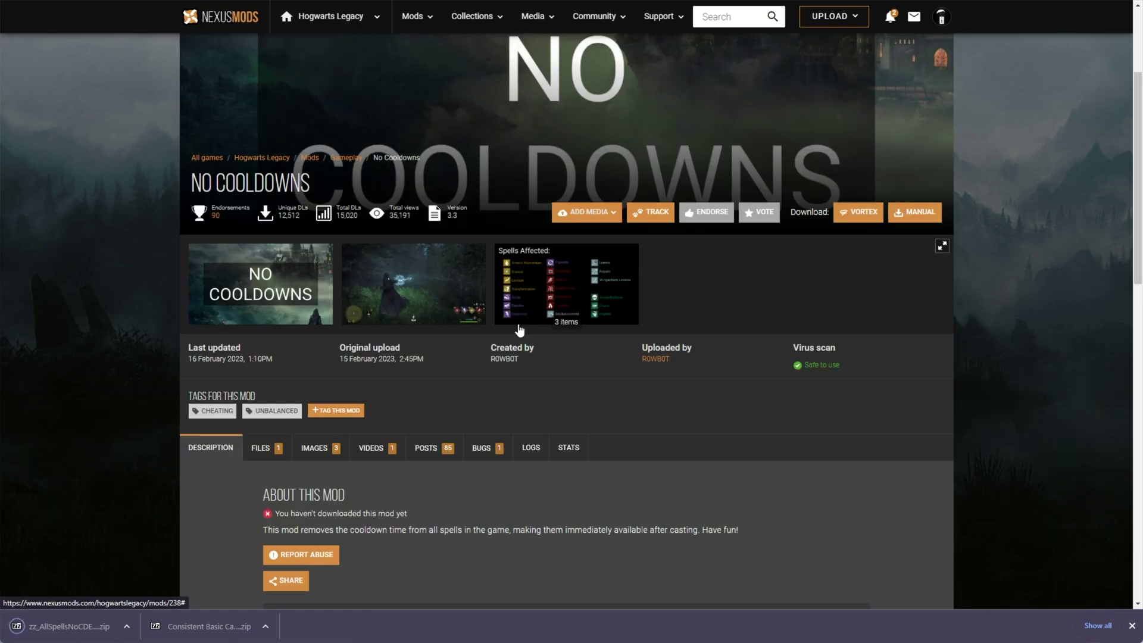
pyautogui.scroll(-7, 518, 330)
pyautogui.moveTo(263, 267); pyautogui.dragTo(619, 274)
pyautogui.click(570, 262)
pyautogui.doubleClick(635, 263)
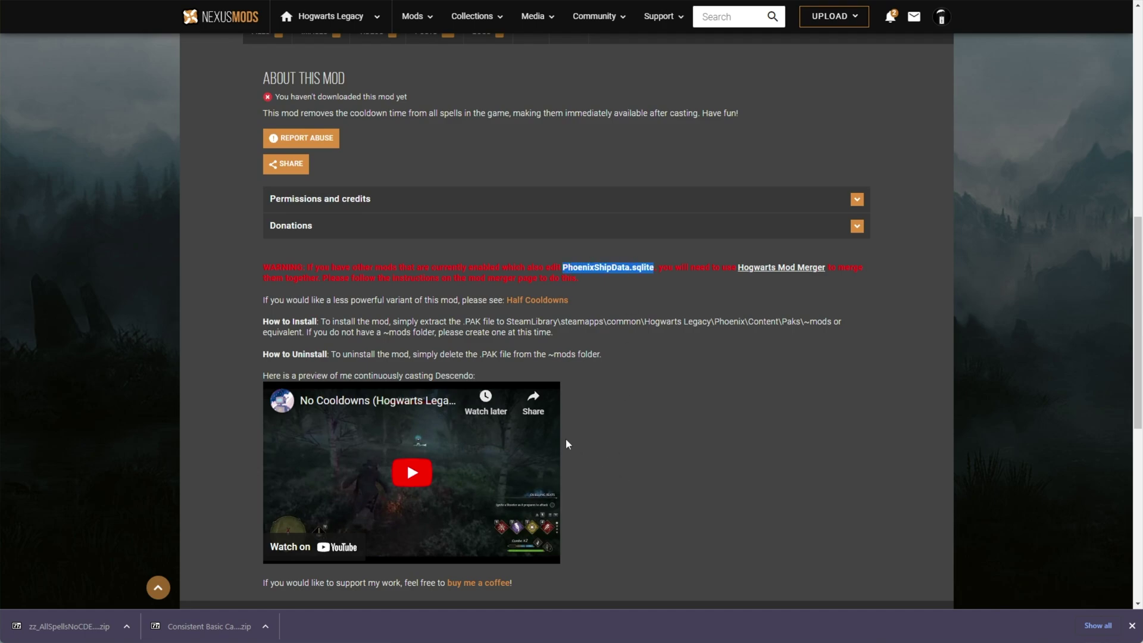
# Step: Extract zz_AllSpellsNoCDEdit_P.pak and z_ConsistentBasicCast_P.pak from their archives into the Hogwarts Mods folder
pyautogui.click(208, 626)
pyautogui.click(72, 627)
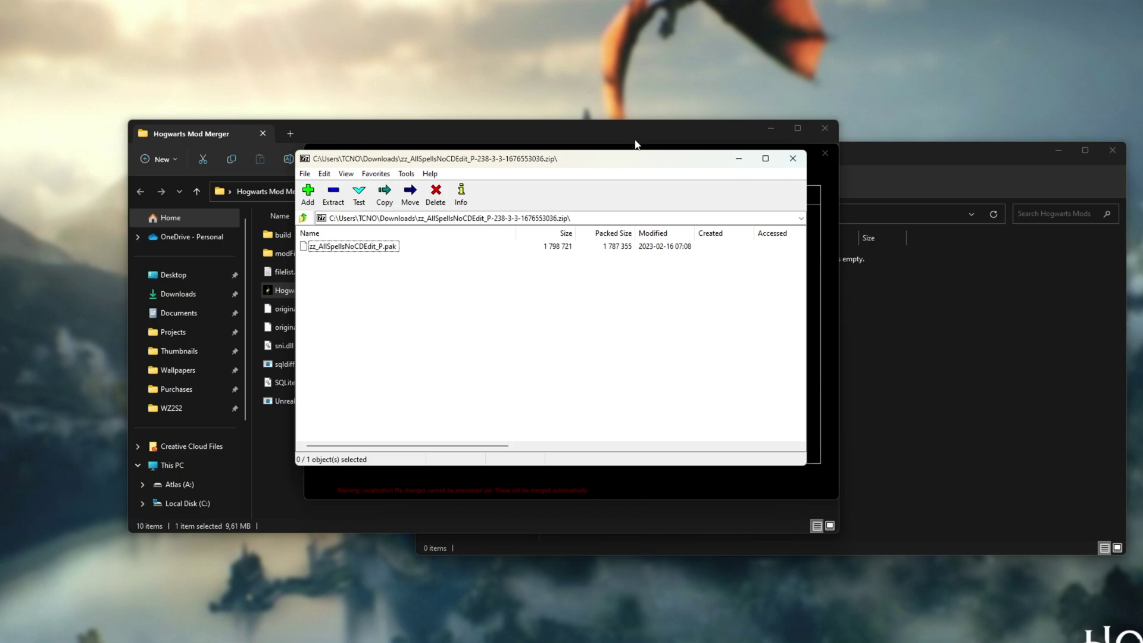
pyautogui.click(884, 152)
pyautogui.moveTo(349, 247); pyautogui.dragTo(835, 294)
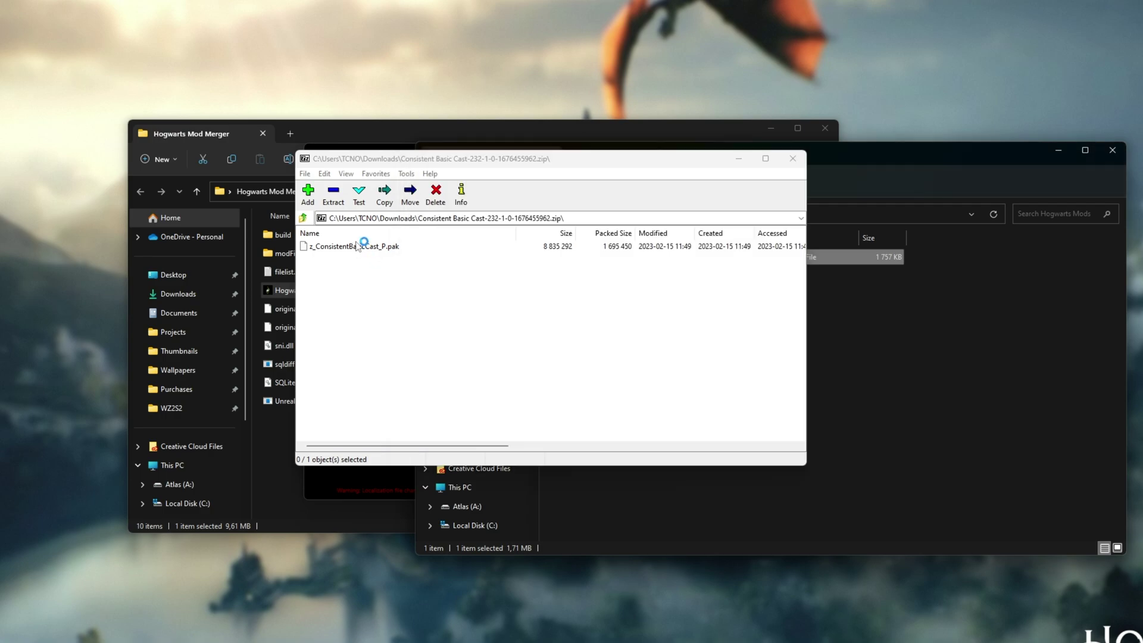
pyautogui.moveTo(357, 246); pyautogui.dragTo(688, 195)
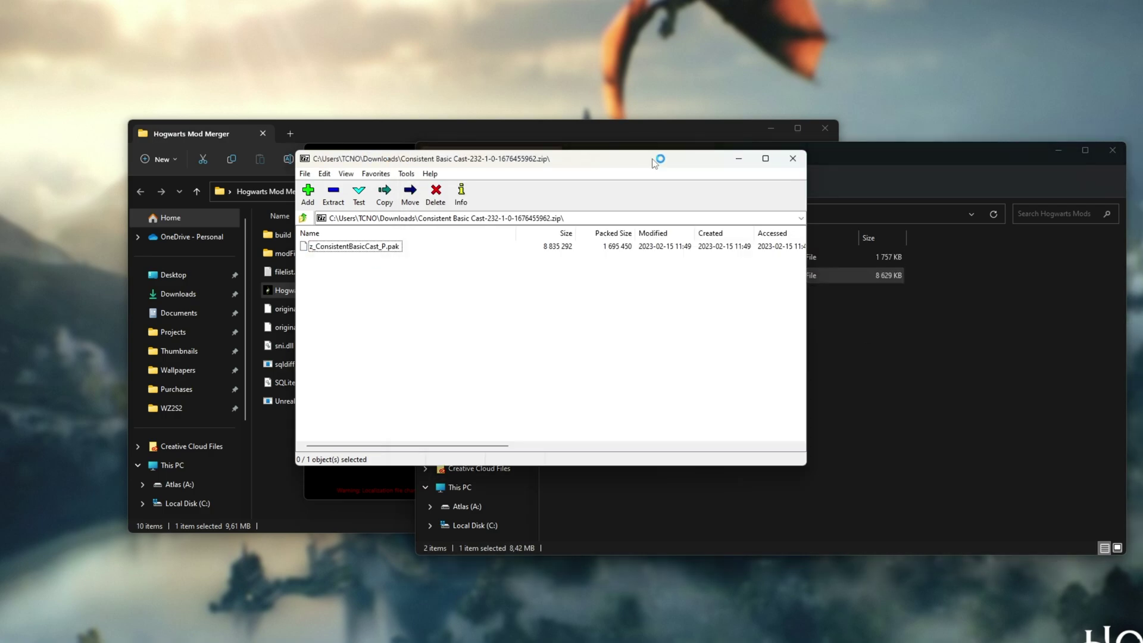
pyautogui.click(796, 158)
# Step: Bring up Hogwarts Mod Merger and add z_ConsistentBasicCast_P.pak and zz_AllSpellsNoCDEdit_P.pak to the mods to merge
pyautogui.moveTo(737, 158); pyautogui.dragTo(740, 137)
pyautogui.moveTo(800, 382); pyautogui.dragTo(426, 199)
pyautogui.click(372, 173)
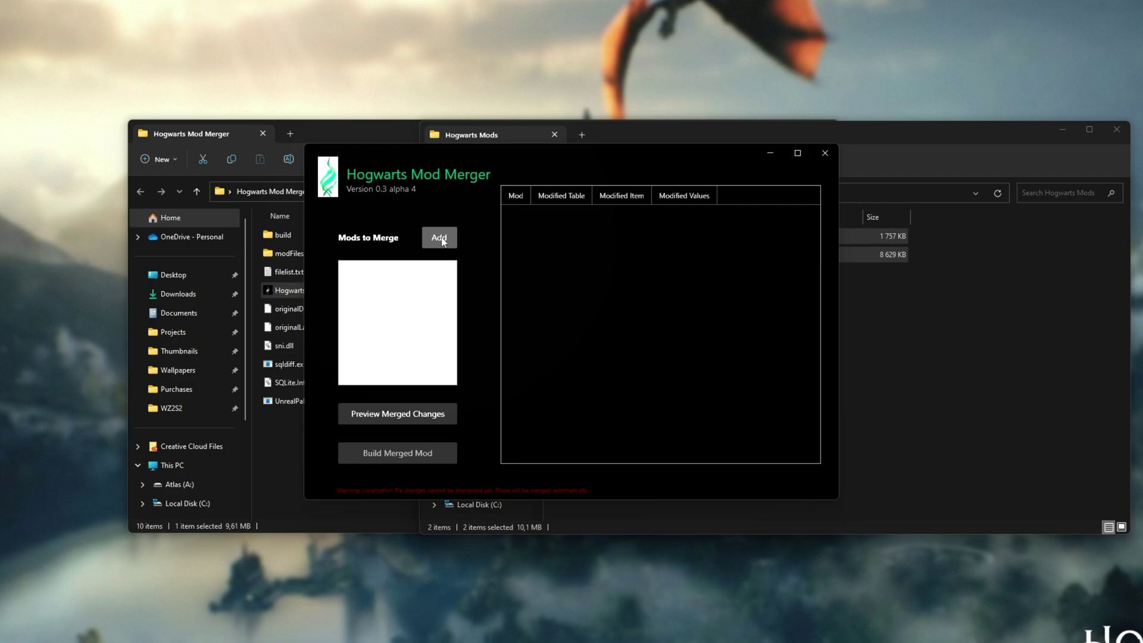
pyautogui.click(440, 238)
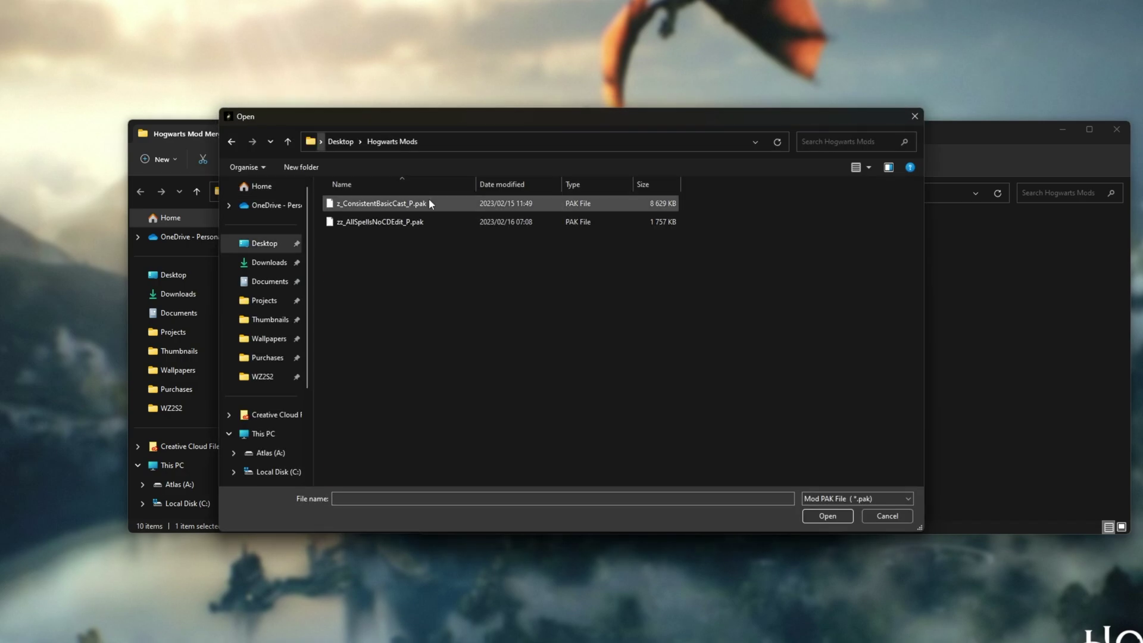
pyautogui.doubleClick(429, 203)
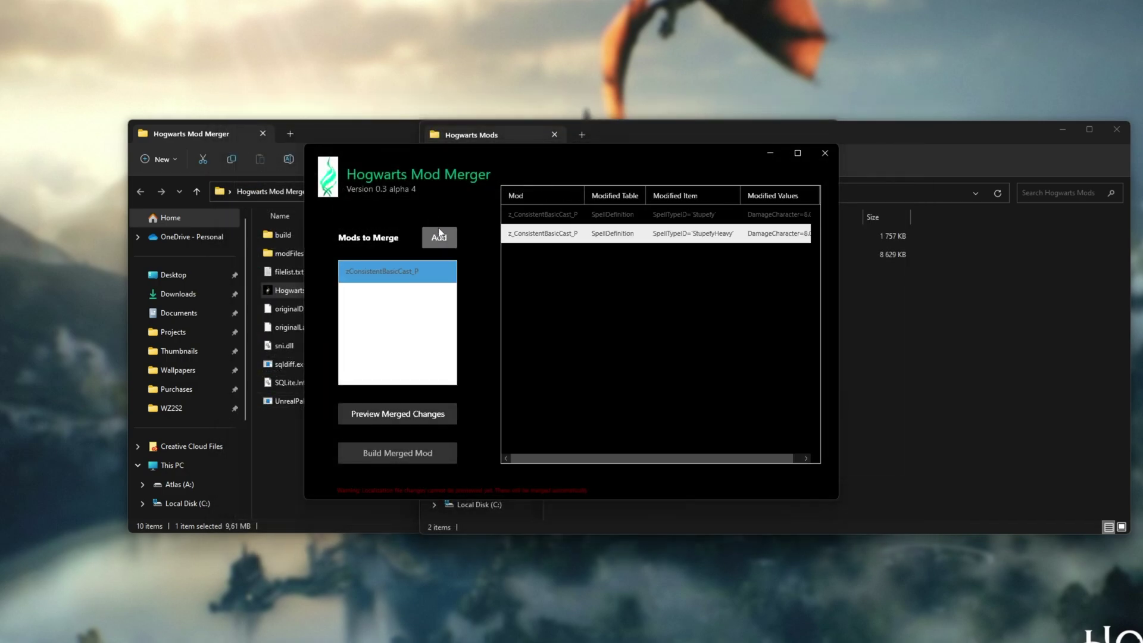
pyautogui.click(439, 238)
pyautogui.doubleClick(427, 209)
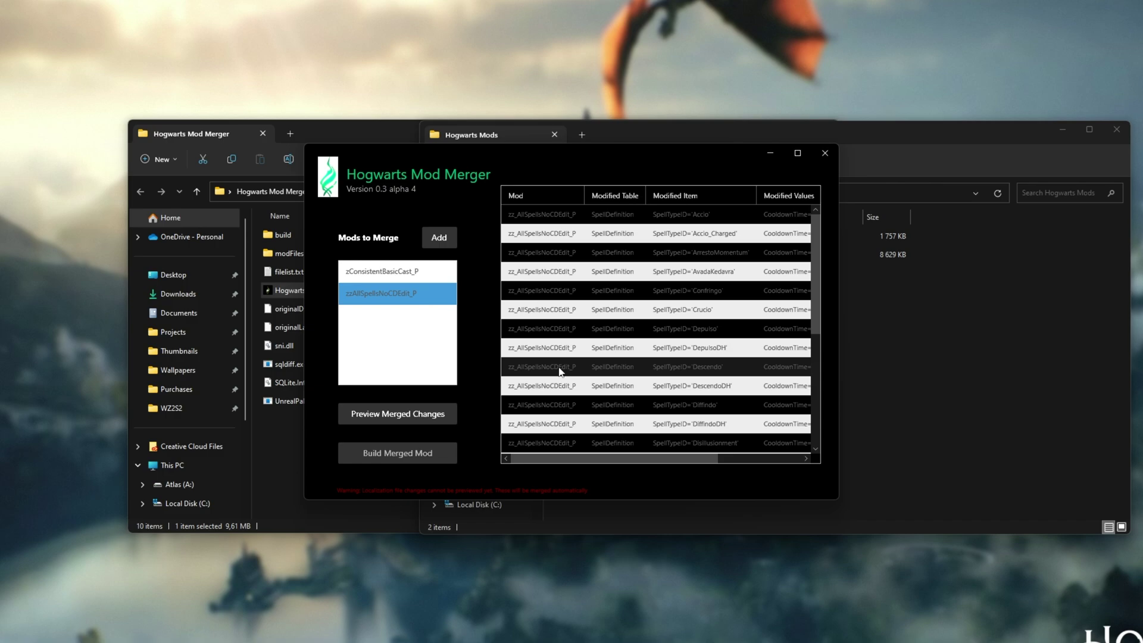
# Step: Compare the modified items of zConsistentBasicCast_P and zzAllSpellsNoCDEdit_P by switching between the two mods
pyautogui.click(404, 271)
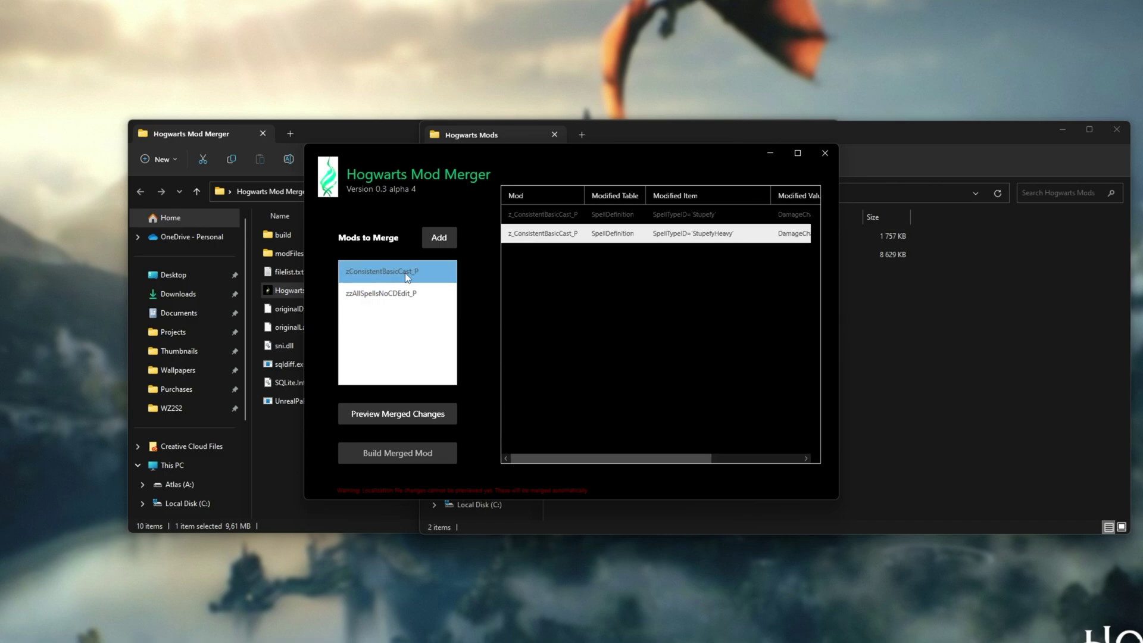
pyautogui.click(408, 293)
pyautogui.click(405, 273)
pyautogui.click(405, 295)
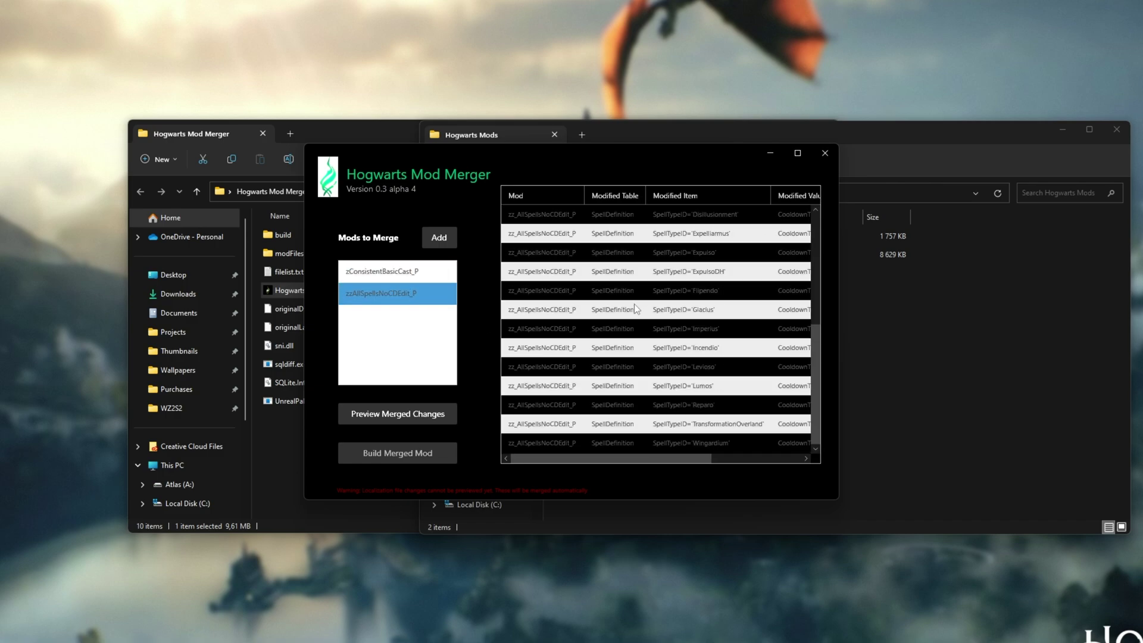
pyautogui.click(398, 277)
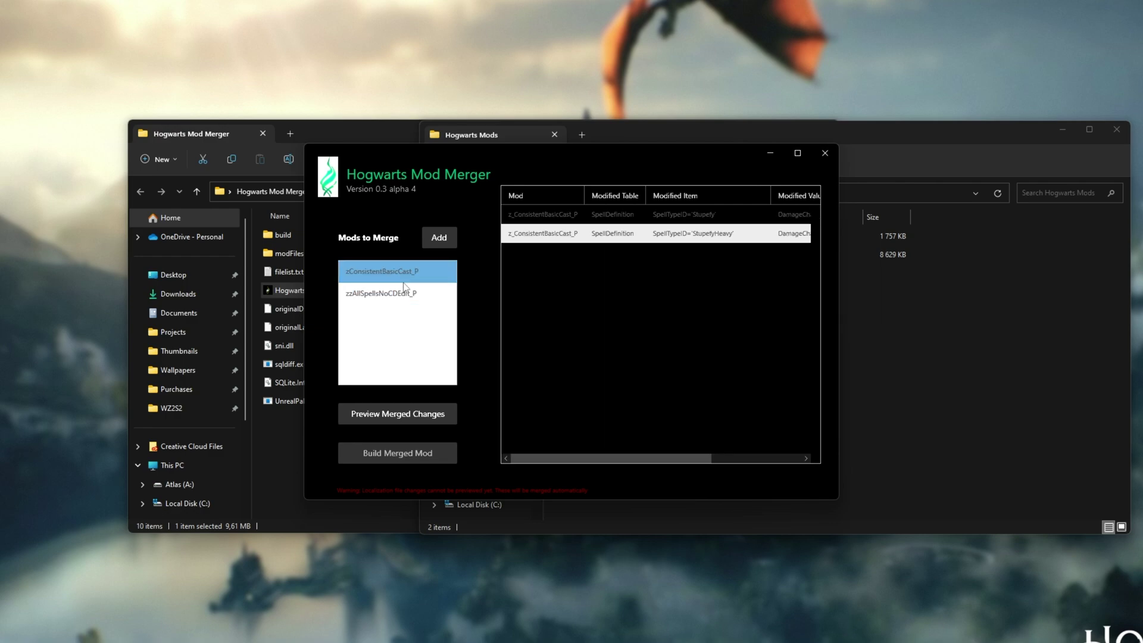
# Step: Preview the merged changes of both mods and look through the combined list of modified items
pyautogui.click(414, 421)
pyautogui.scroll(-5, 583, 389)
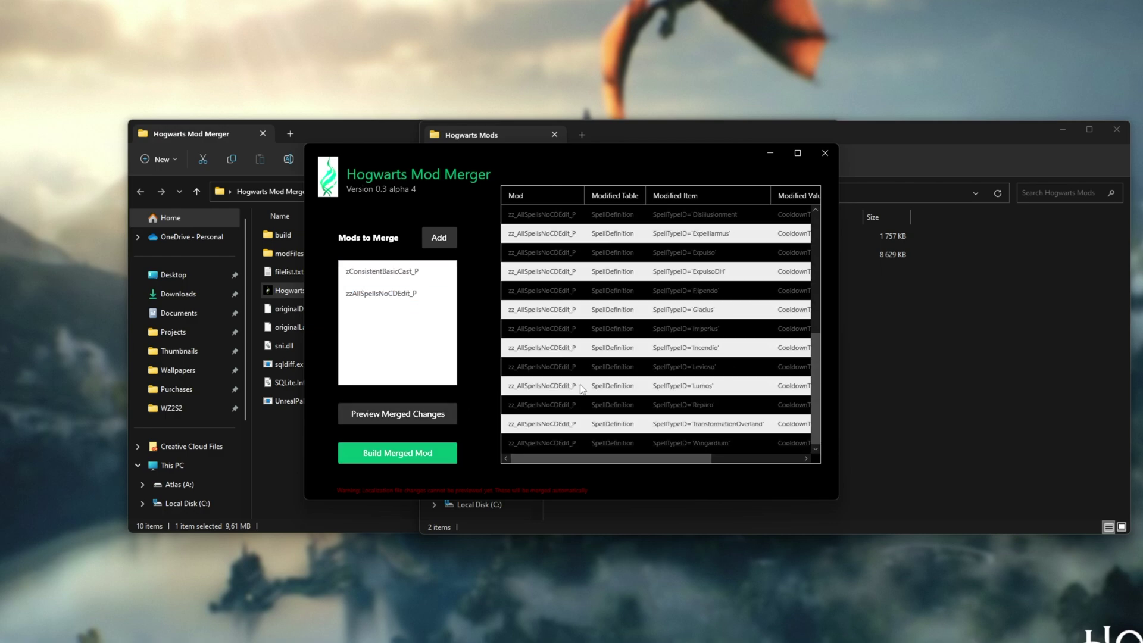
pyautogui.scroll(5, 597, 388)
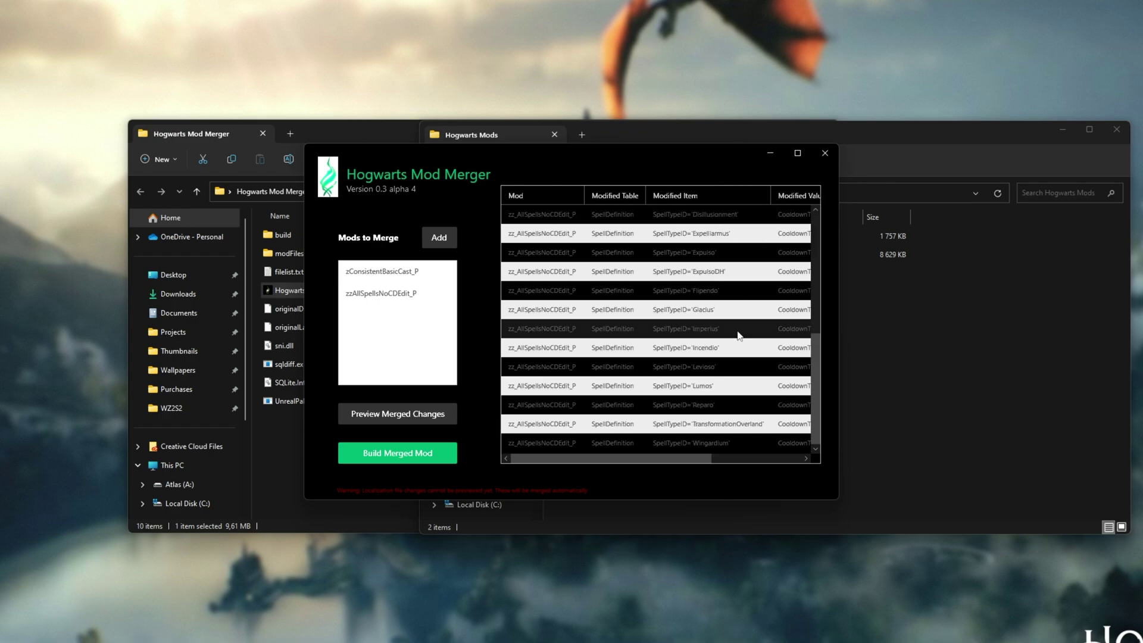
pyautogui.moveTo(687, 459); pyautogui.dragTo(644, 463)
# Step: Build the merged mod, and go from its output folder to the parent Hogwarts Mod Merger folder
pyautogui.click(415, 453)
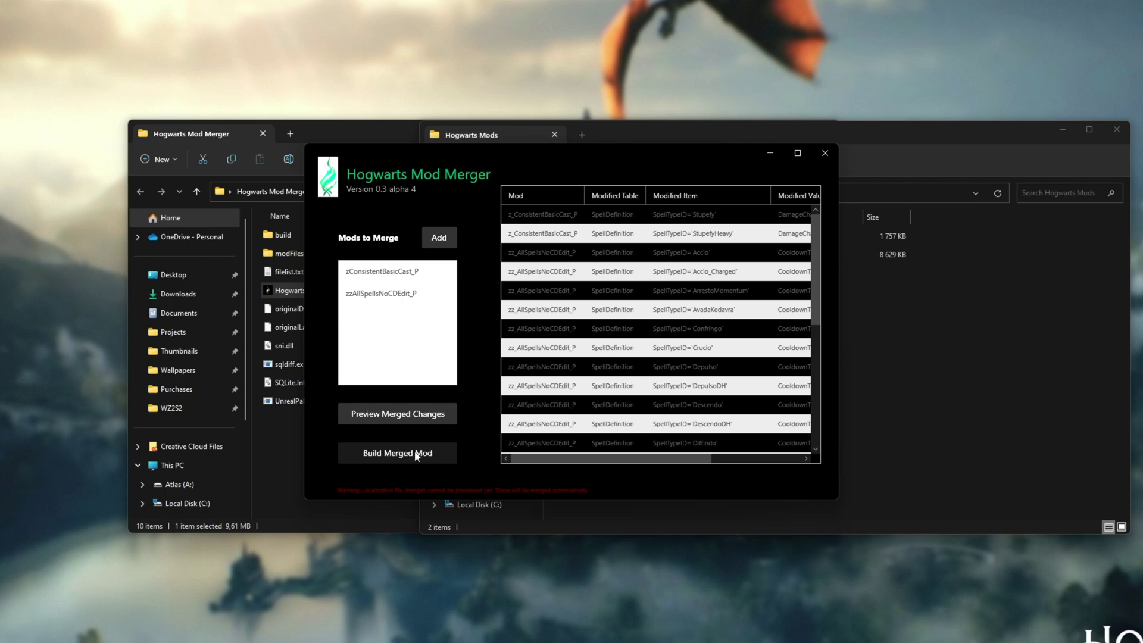
pyautogui.click(417, 456)
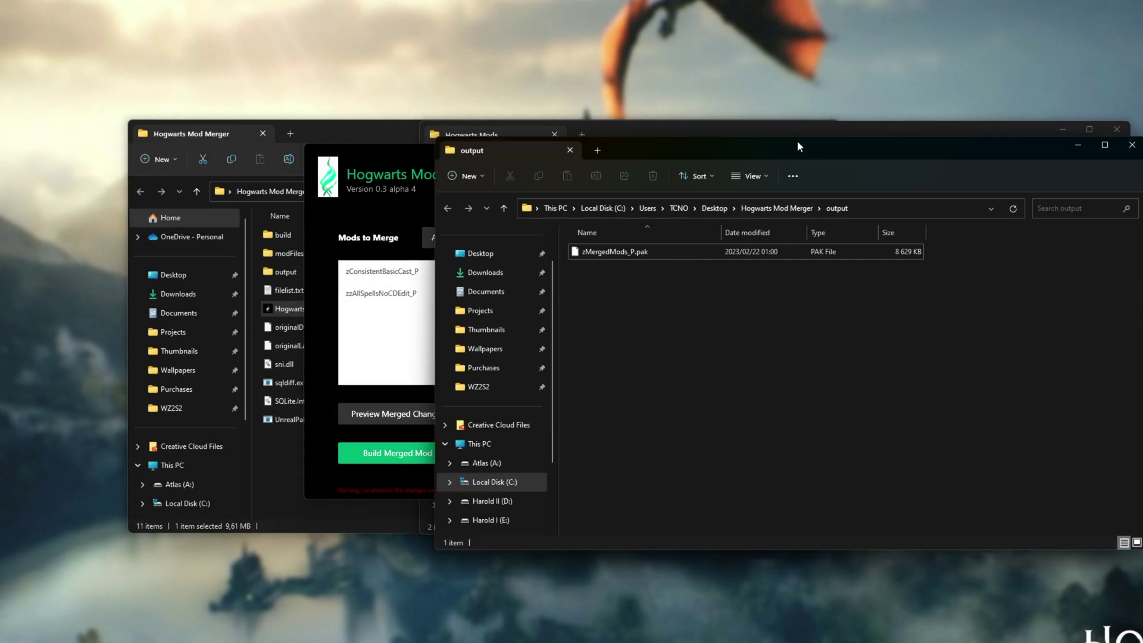
pyautogui.moveTo(798, 141); pyautogui.dragTo(636, 130)
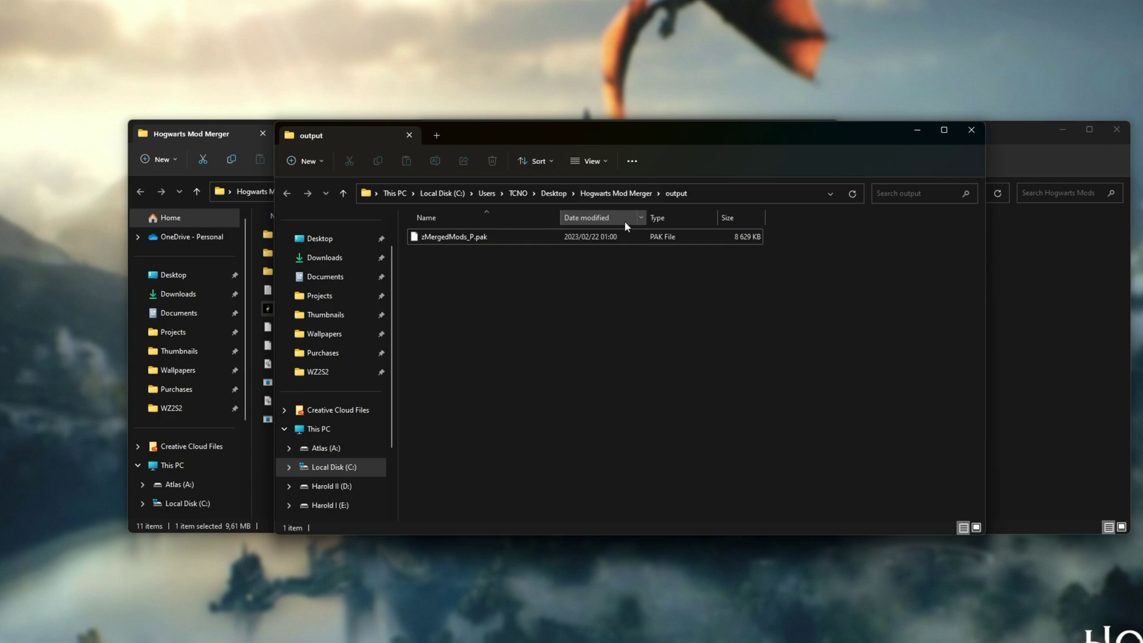
pyautogui.click(624, 200)
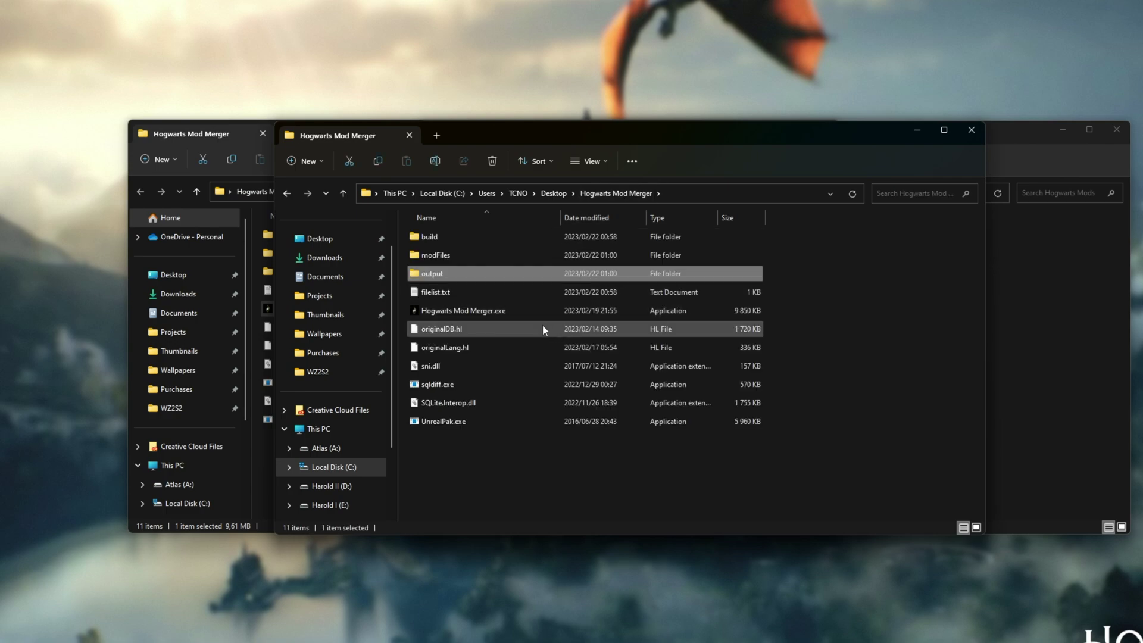
# Step: Bring the merged zMergedMods_P.pak file into Vortex and create a mod containing just this file
pyautogui.hotkey('alt', 'Left')
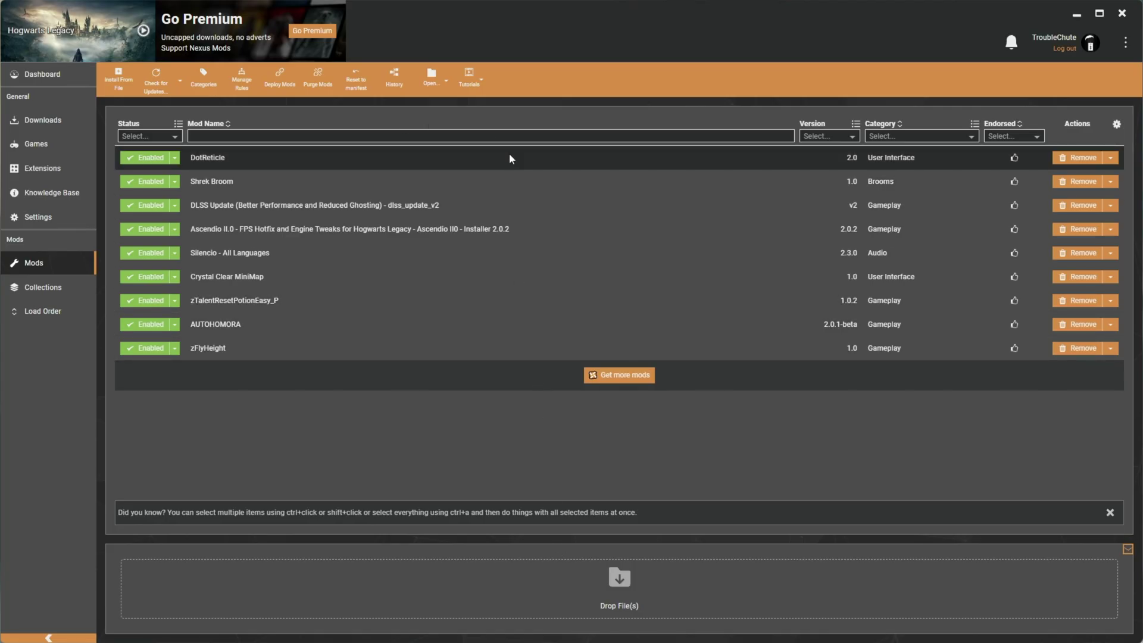
pyautogui.hotkey('alt', 'Tab')
pyautogui.moveTo(398, 233); pyautogui.dragTo(588, 591)
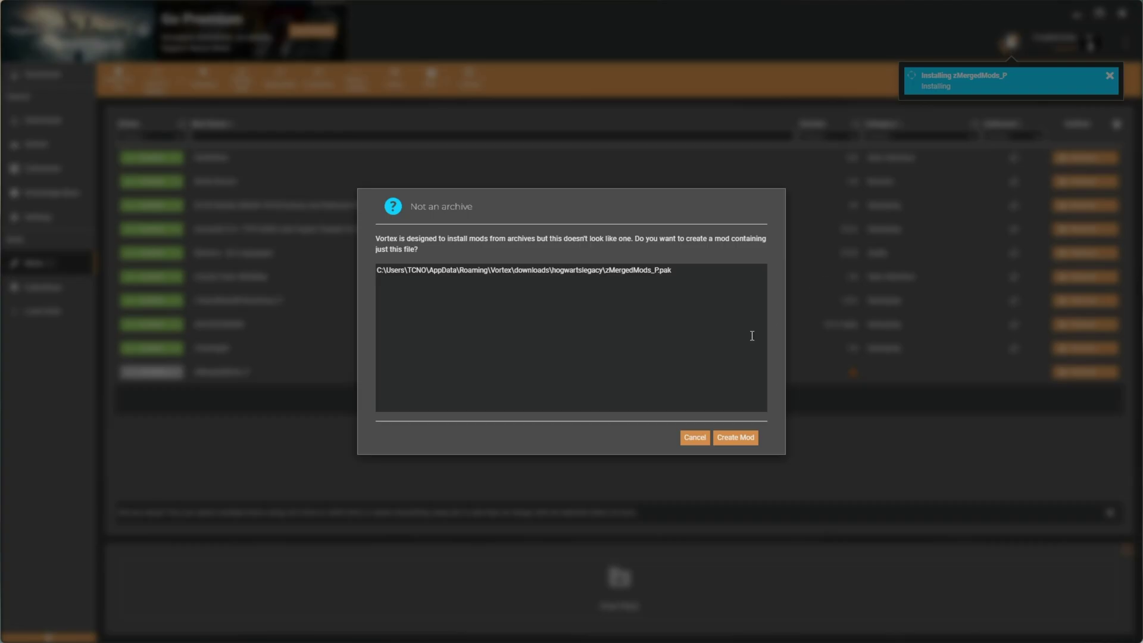
pyautogui.click(727, 439)
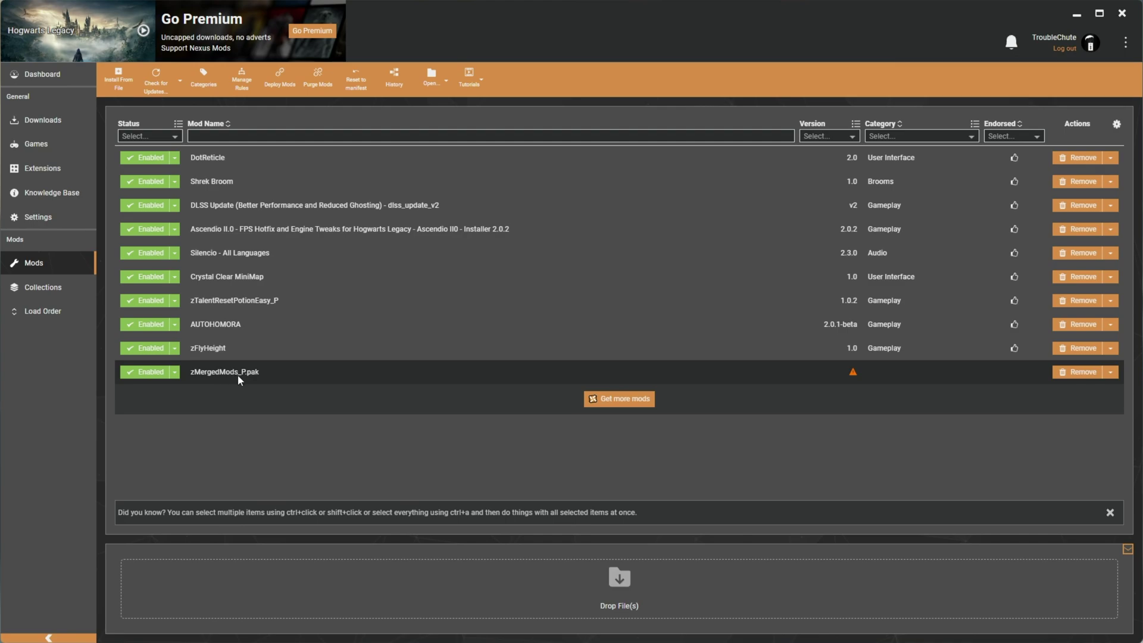
pyautogui.moveTo(852, 377)
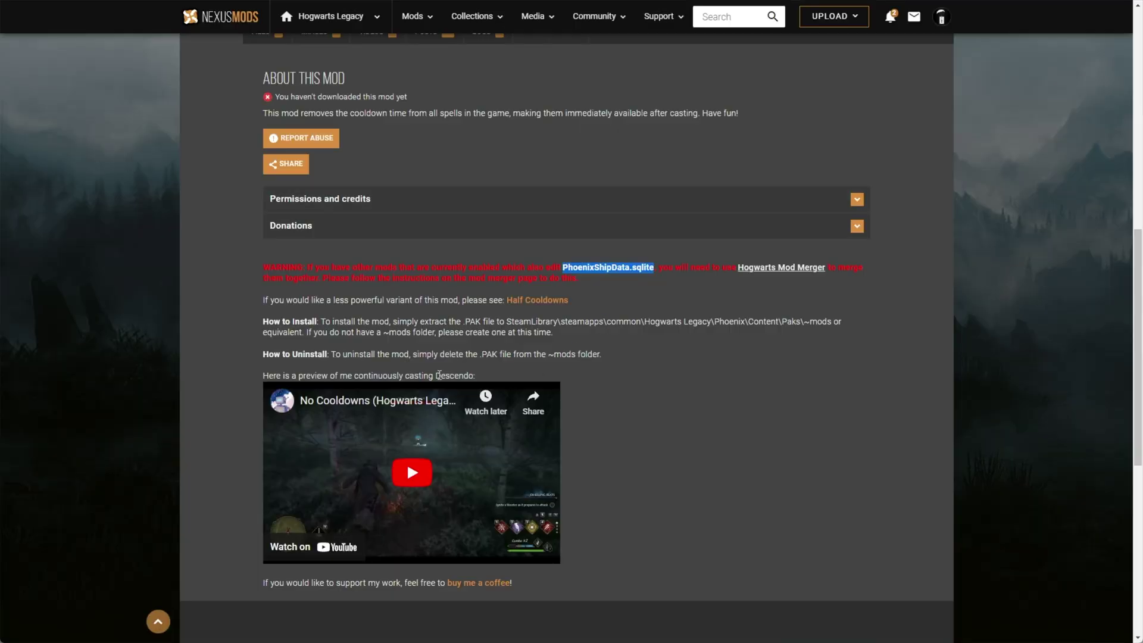
# Step: Review the No Cooldowns and Consistent Basic Cast mod pages to see which gameplay changes the merged mod should bring
pyautogui.moveTo(593, 356); pyautogui.dragTo(273, 277)
pyautogui.click(603, 316)
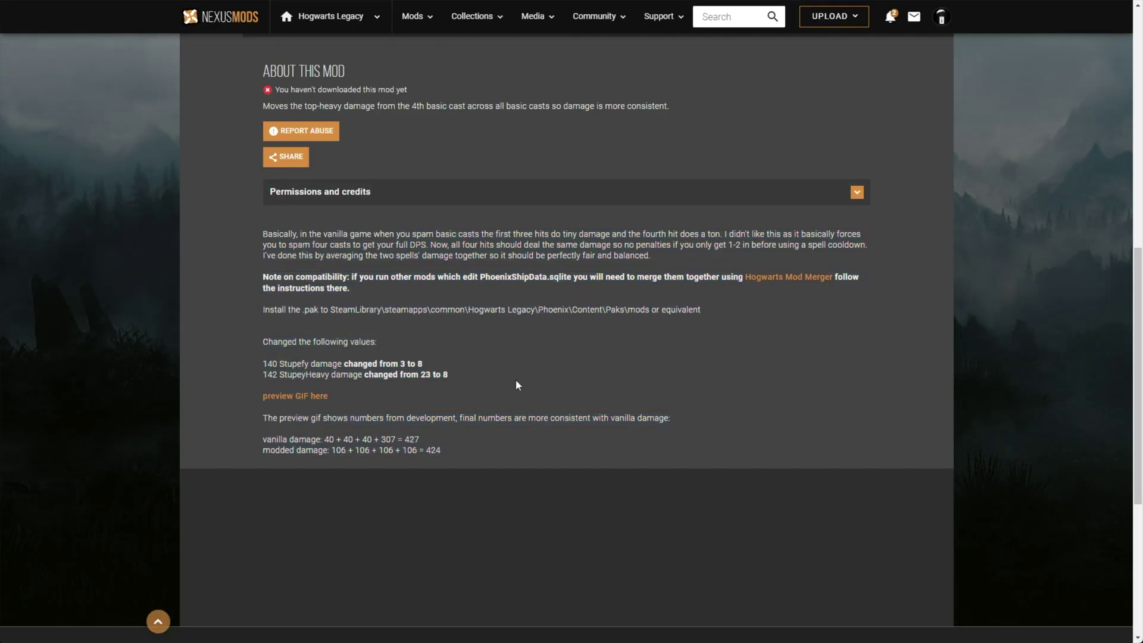
pyautogui.moveTo(515, 380); pyautogui.dragTo(402, 248)
pyautogui.moveTo(473, 388); pyautogui.dragTo(264, 361)
pyautogui.click(369, 360)
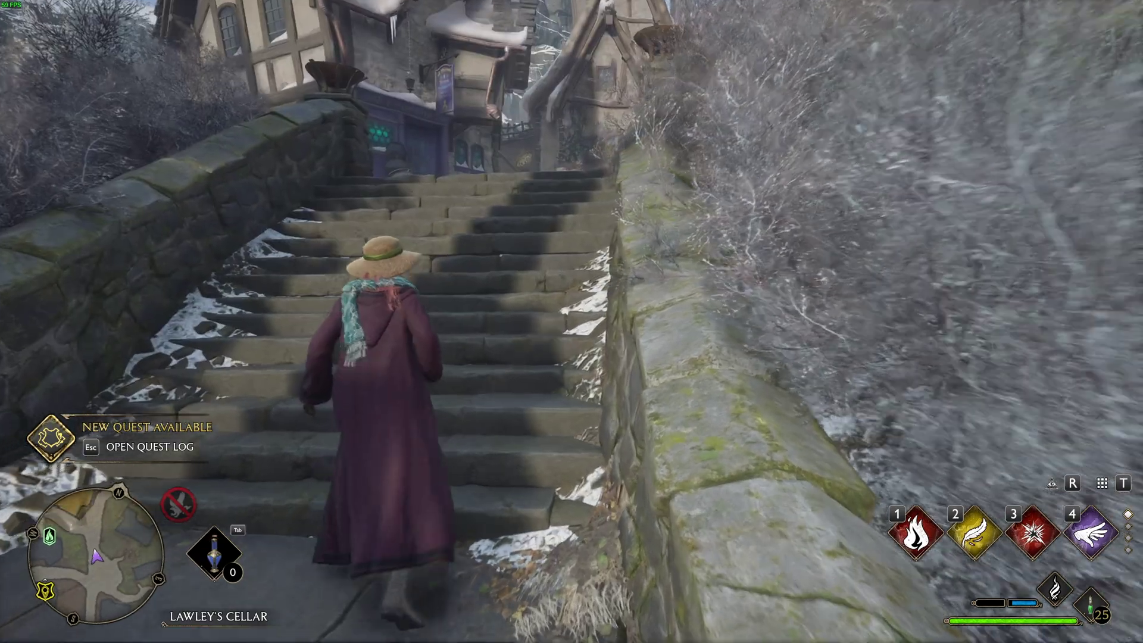
# Step: Test the merged mod in Hogwarts Legacy by attacking the Thornback Scurriours with Confringo, the fire spell and repeated basic casts
pyautogui.press('j')
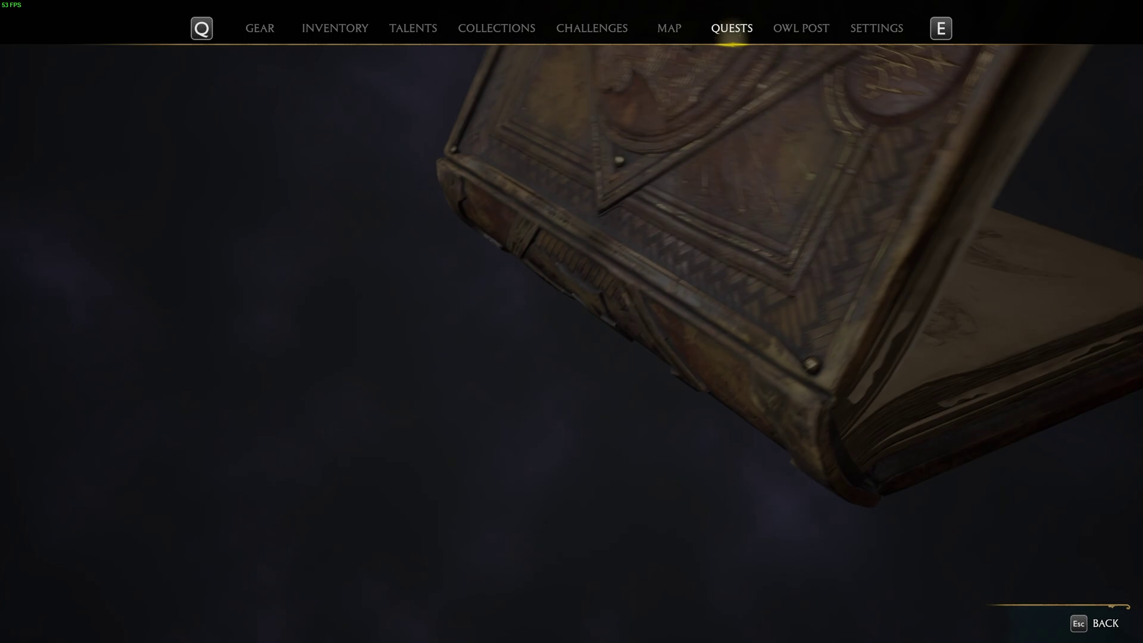
pyautogui.press('Escape')
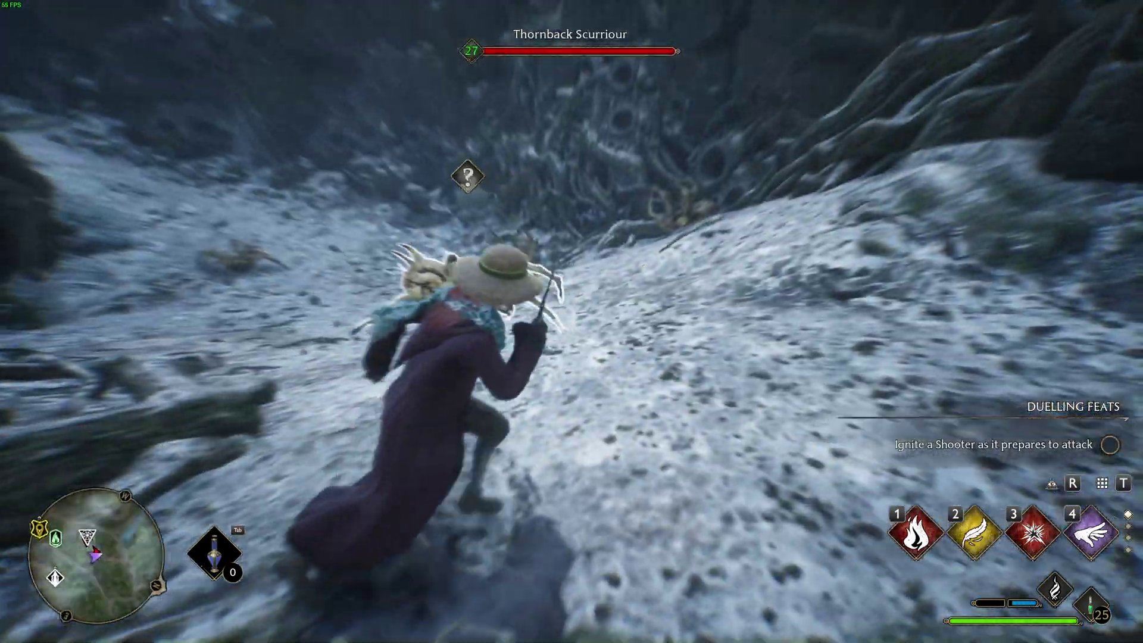
pyautogui.press('3')
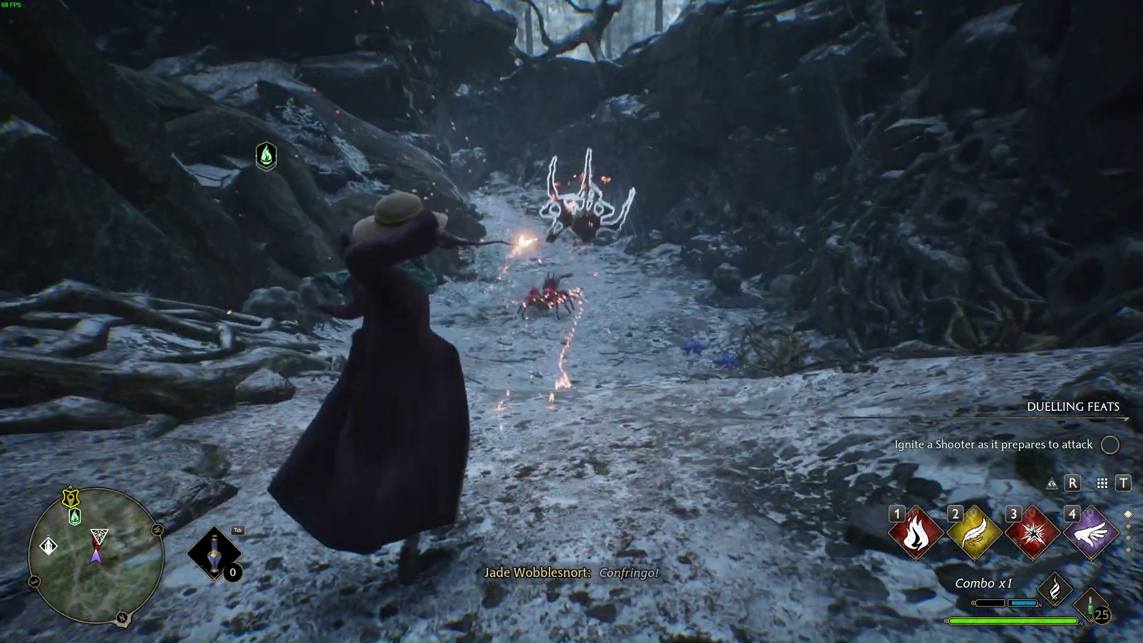
pyautogui.click(572, 322)
pyautogui.click(572, 321)
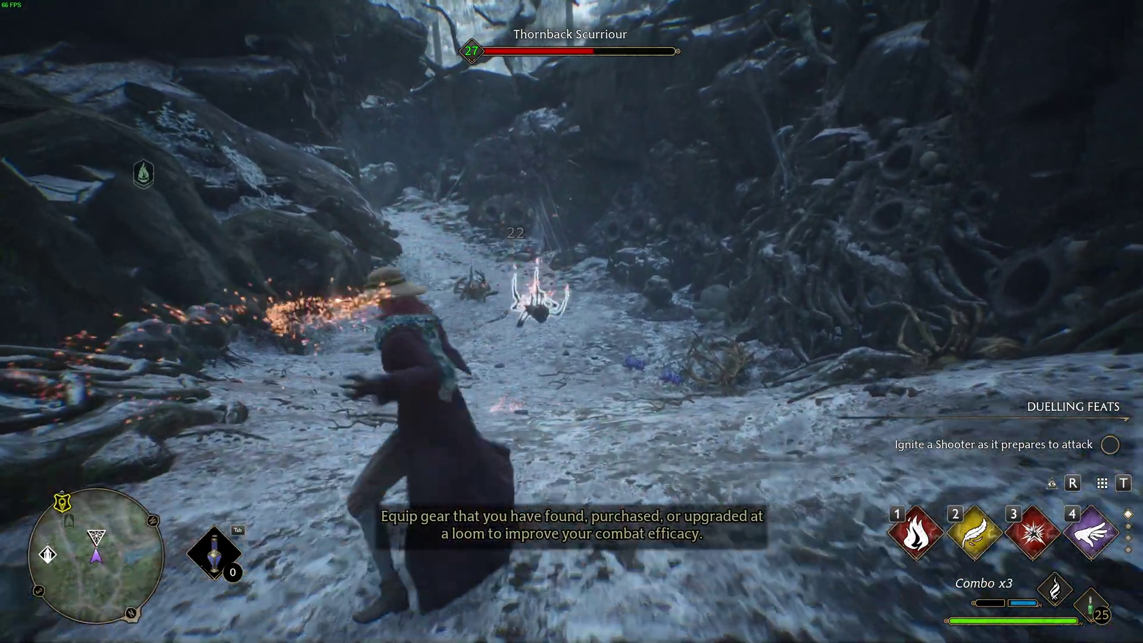
pyautogui.click(571, 321)
pyautogui.click(571, 322)
pyautogui.press('1')
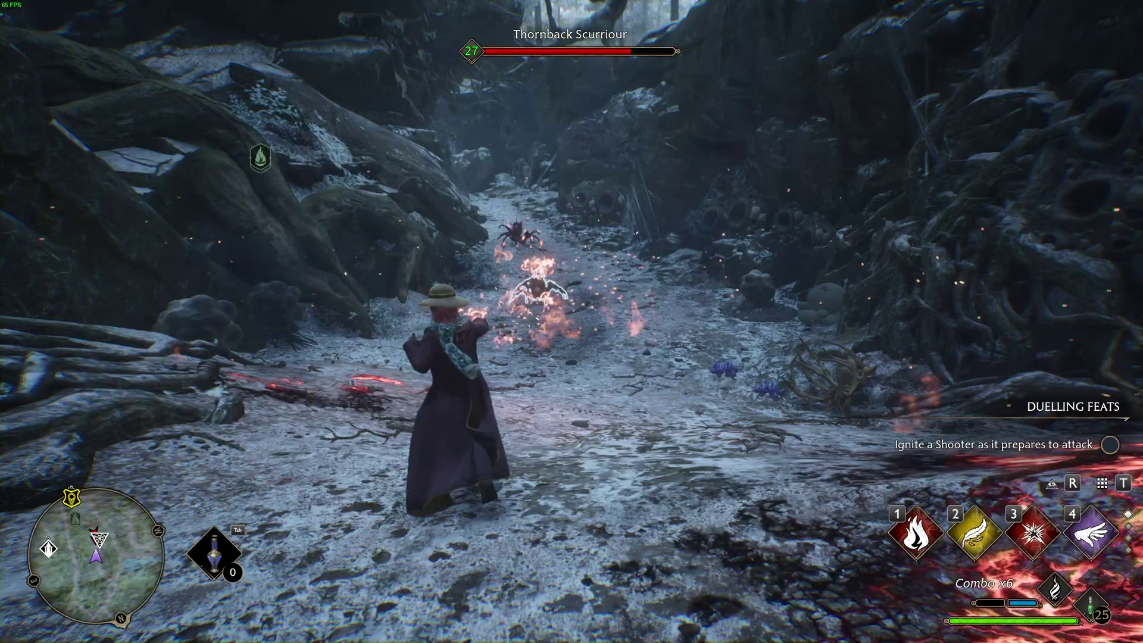
pyautogui.click(572, 322)
pyautogui.click(572, 322)
pyautogui.click(572, 322)
pyautogui.click(571, 321)
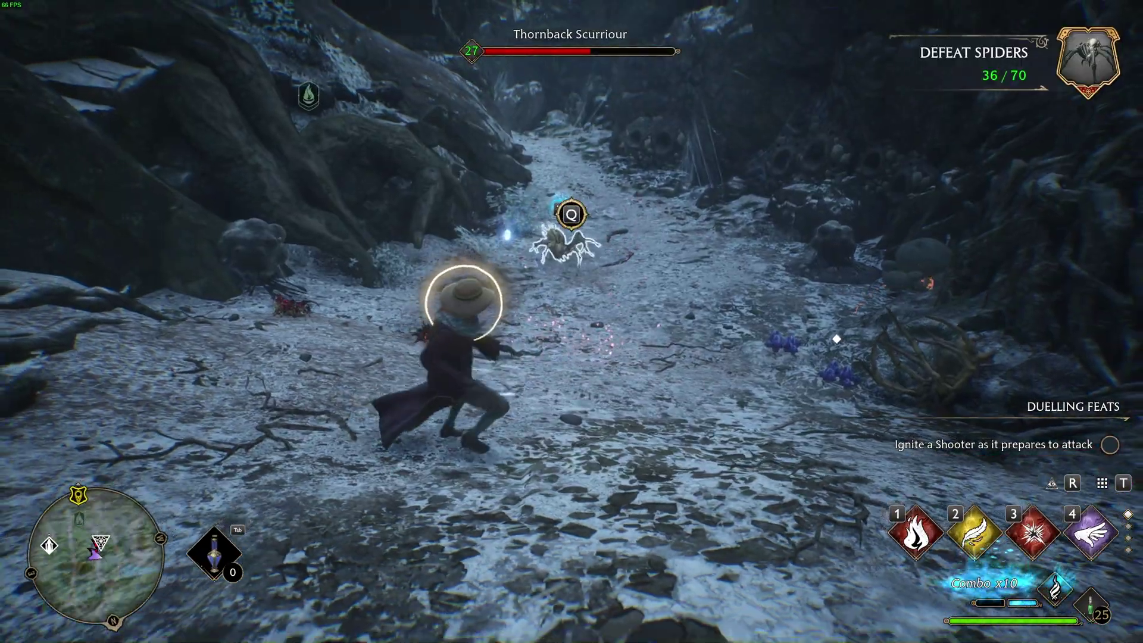
pyautogui.click(572, 322)
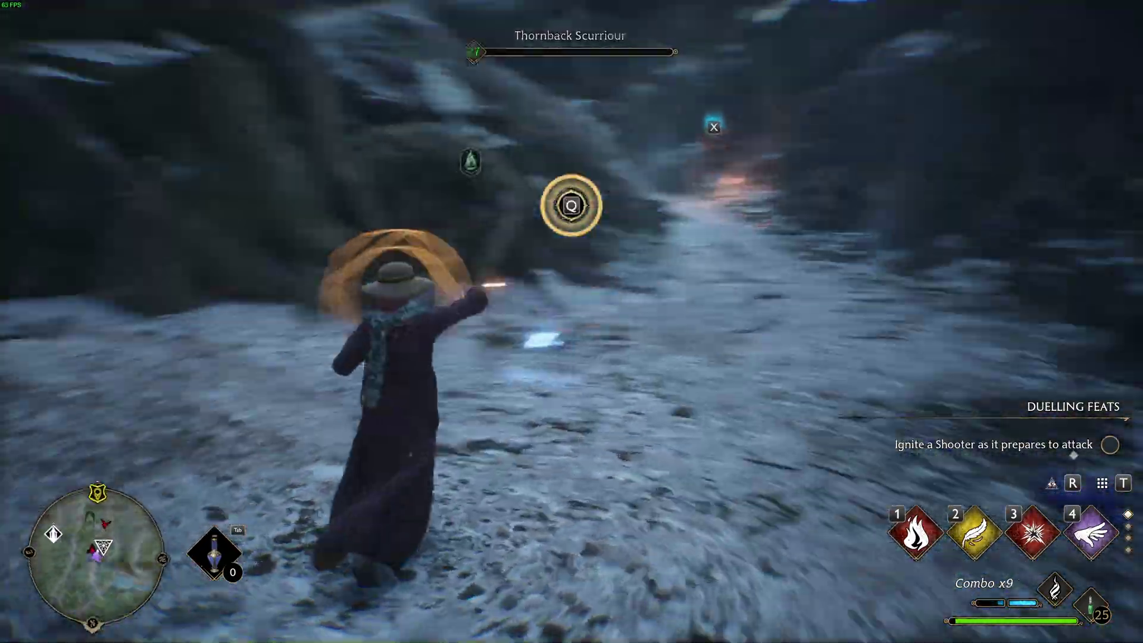
# Step: Block incoming attacks and keep using basic casts on the Thornback Hatchlings to check the damage consistency
pyautogui.press('q')
pyautogui.click(571, 322)
pyautogui.click(571, 322)
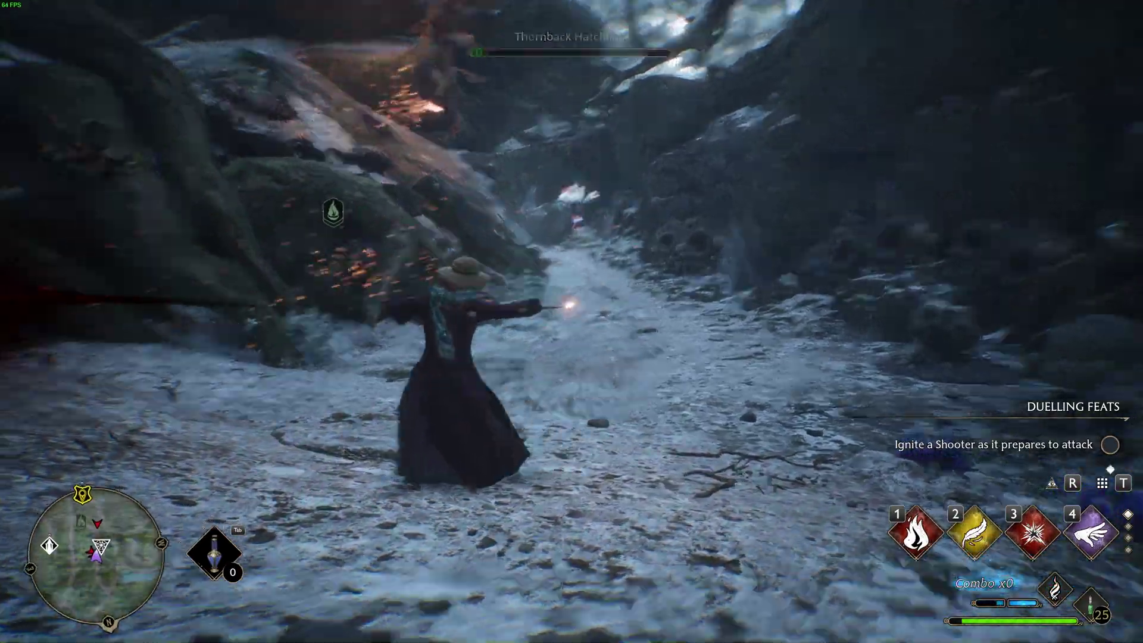
pyautogui.click(572, 321)
pyautogui.click(572, 322)
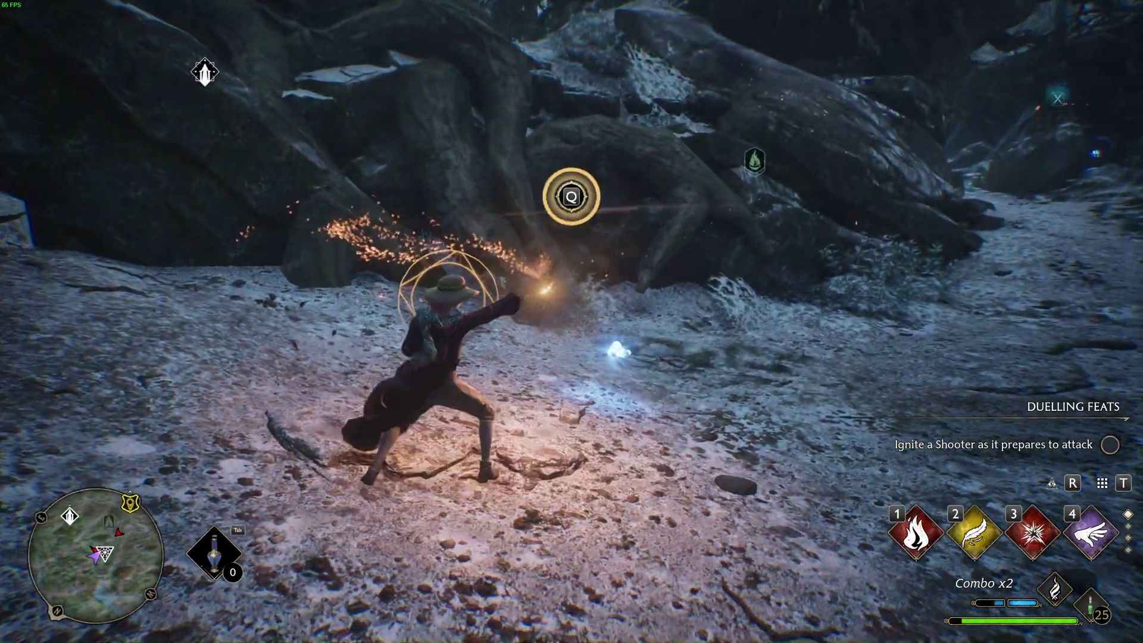
pyautogui.press('q')
pyautogui.press('w')
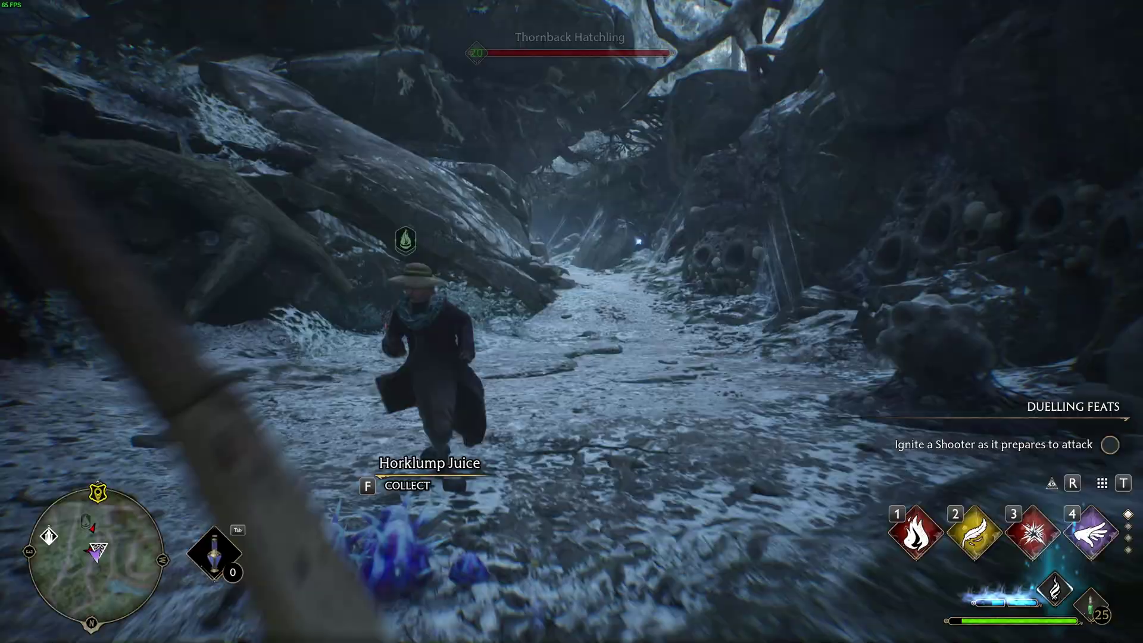
pyautogui.click(572, 322)
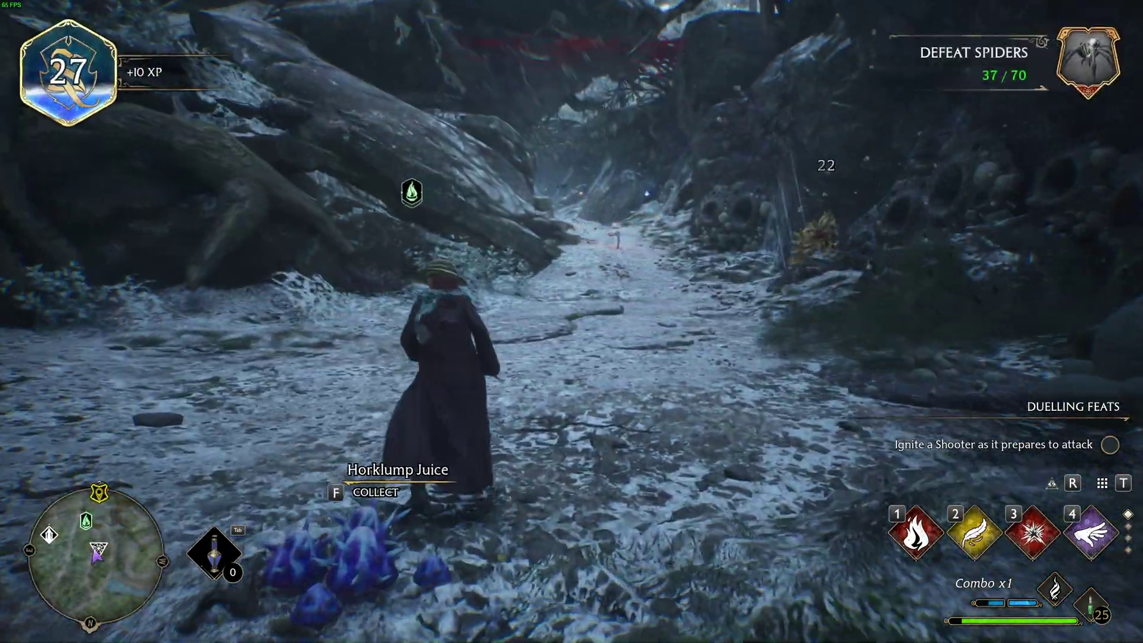
pyautogui.click(572, 322)
pyautogui.click(571, 322)
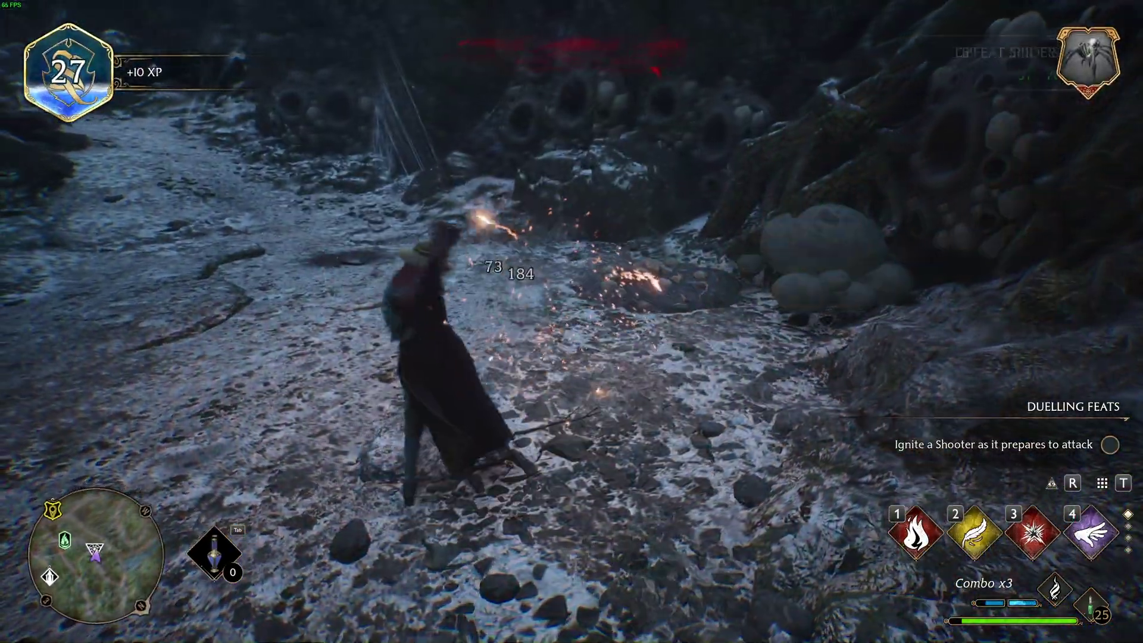
pyautogui.click(571, 322)
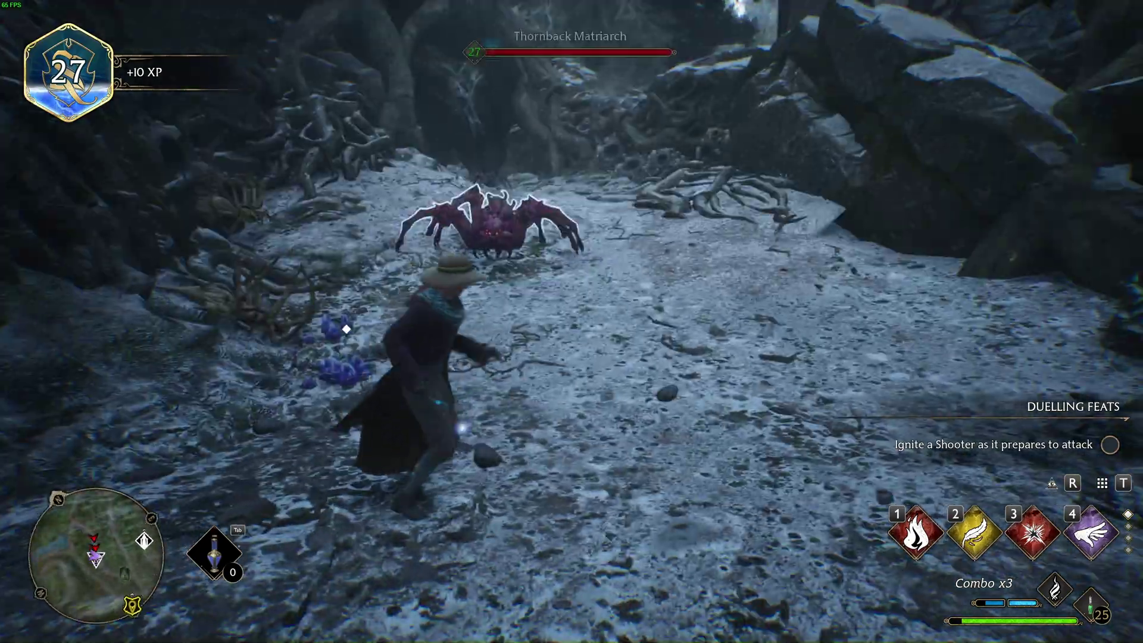
# Step: Attack the Thornback Matriarch with basic casts and the fire spell in the first slot
pyautogui.click(571, 322)
pyautogui.click(572, 321)
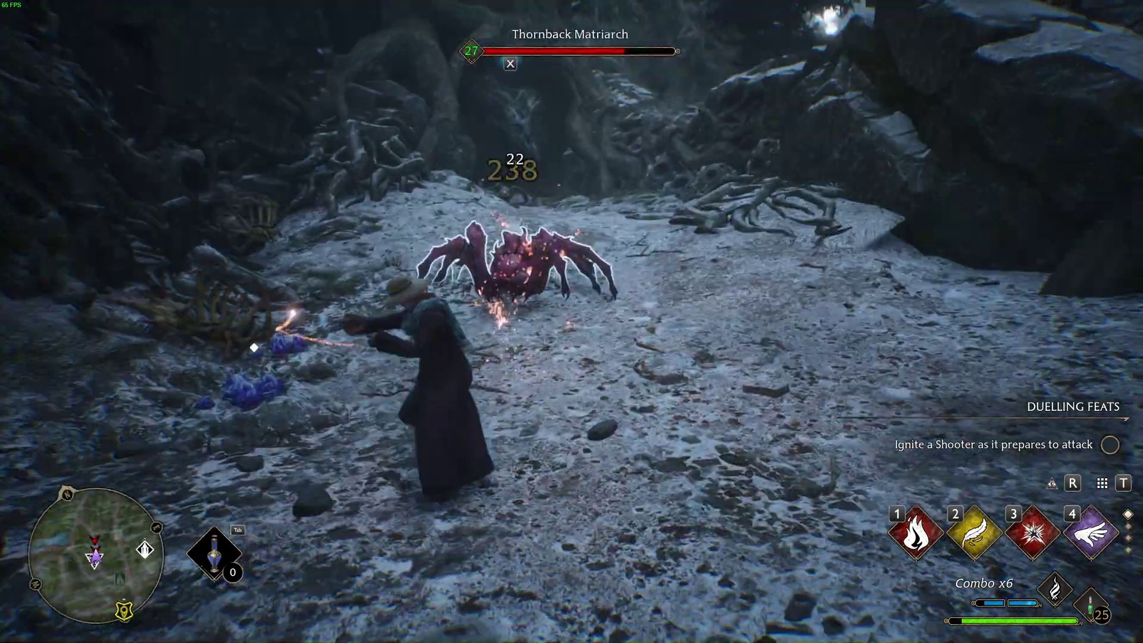
pyautogui.click(572, 322)
pyautogui.press('1')
pyautogui.click(571, 322)
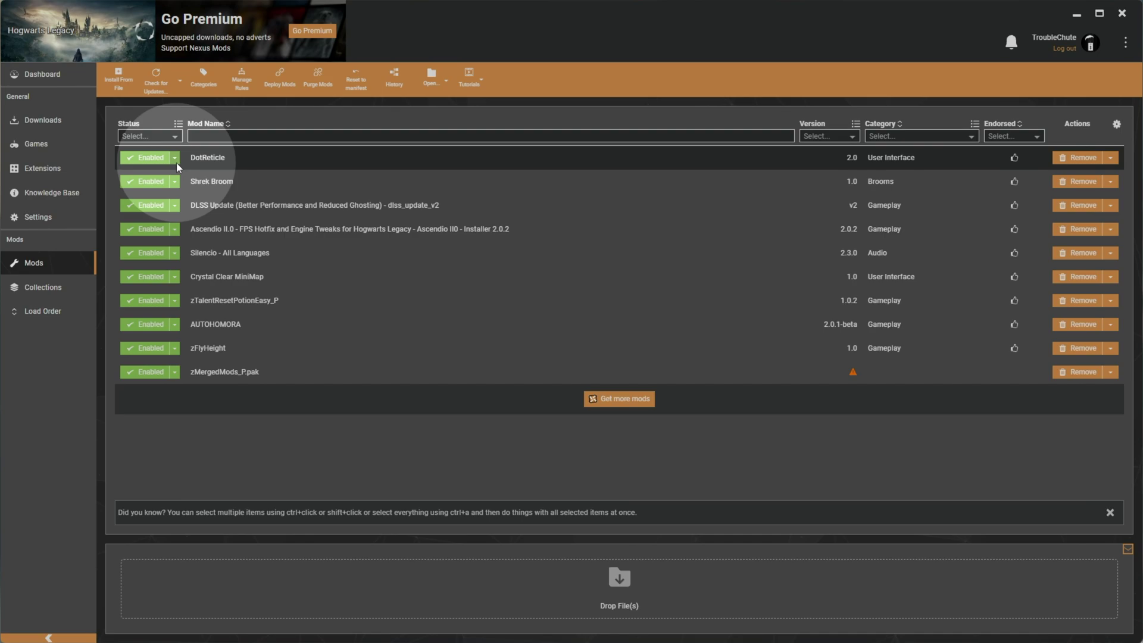
# Step: Switch back to Vortex, set the DotReticle mod to Disabled and deploy the mods
pyautogui.click(174, 157)
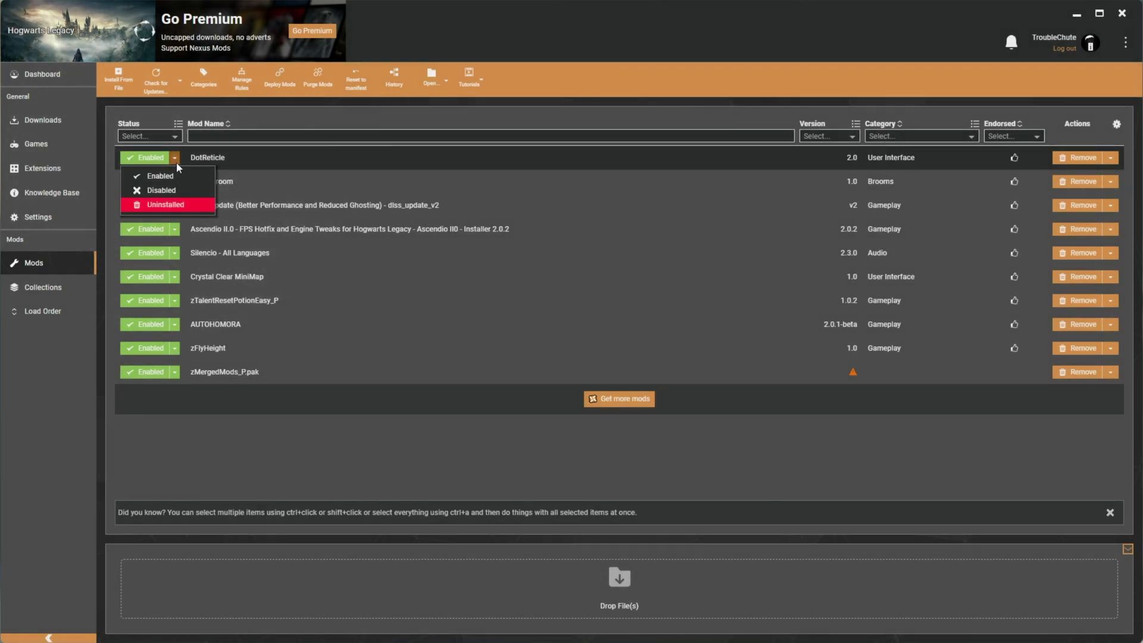
pyautogui.click(160, 189)
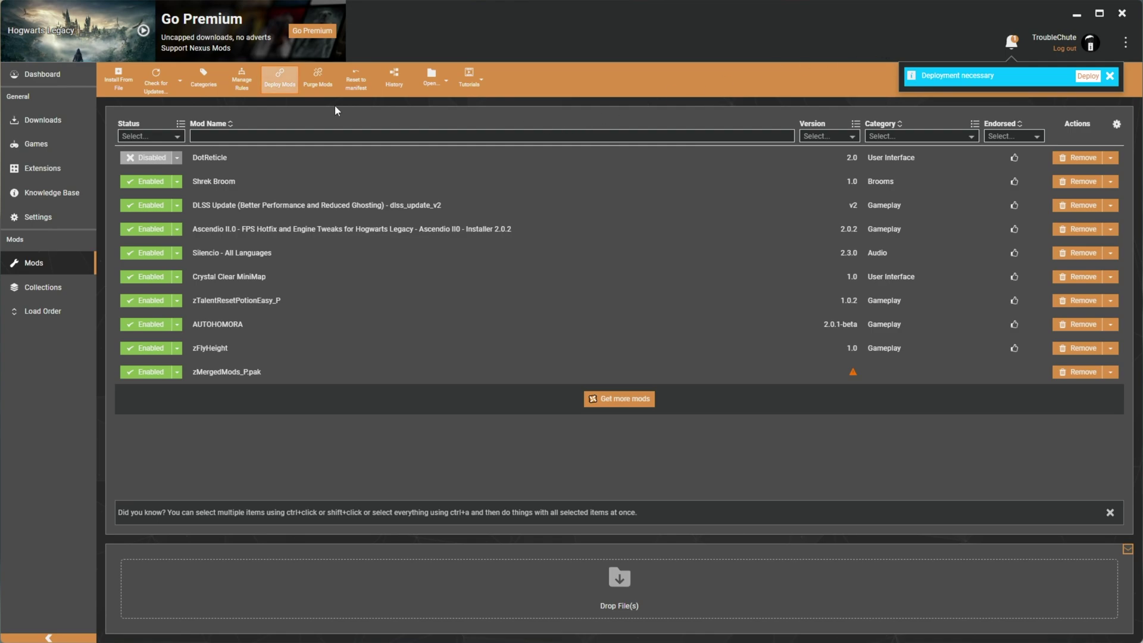
pyautogui.click(281, 83)
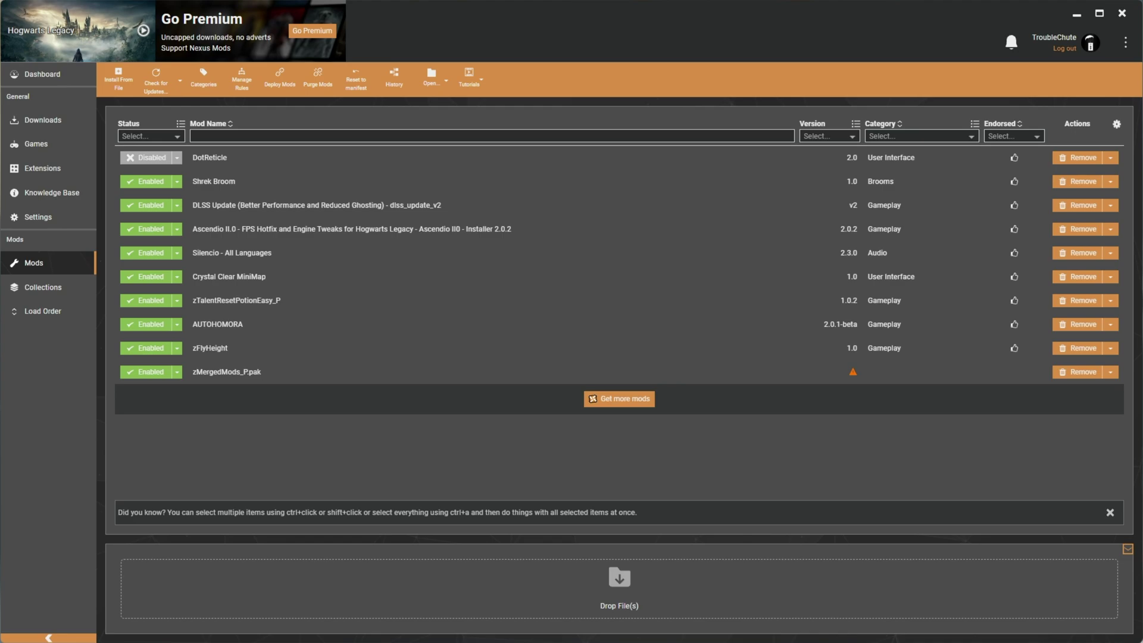
# Step: Toggle DotReticle to Enabled and back to Disabled, and set its status to Uninstalled
pyautogui.click(146, 157)
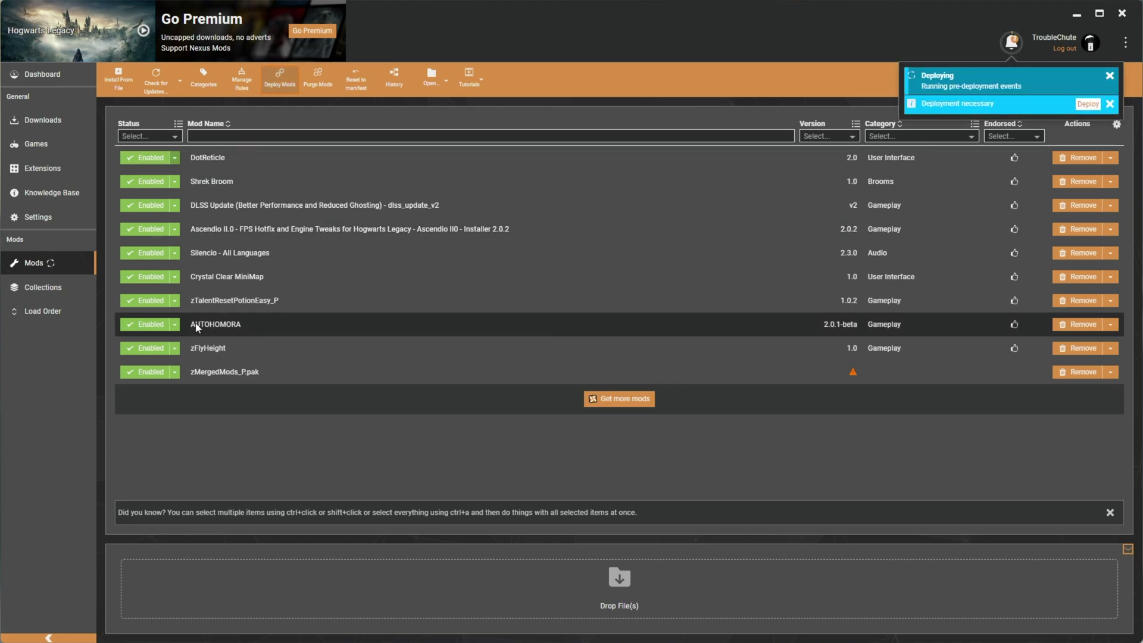
pyautogui.click(147, 157)
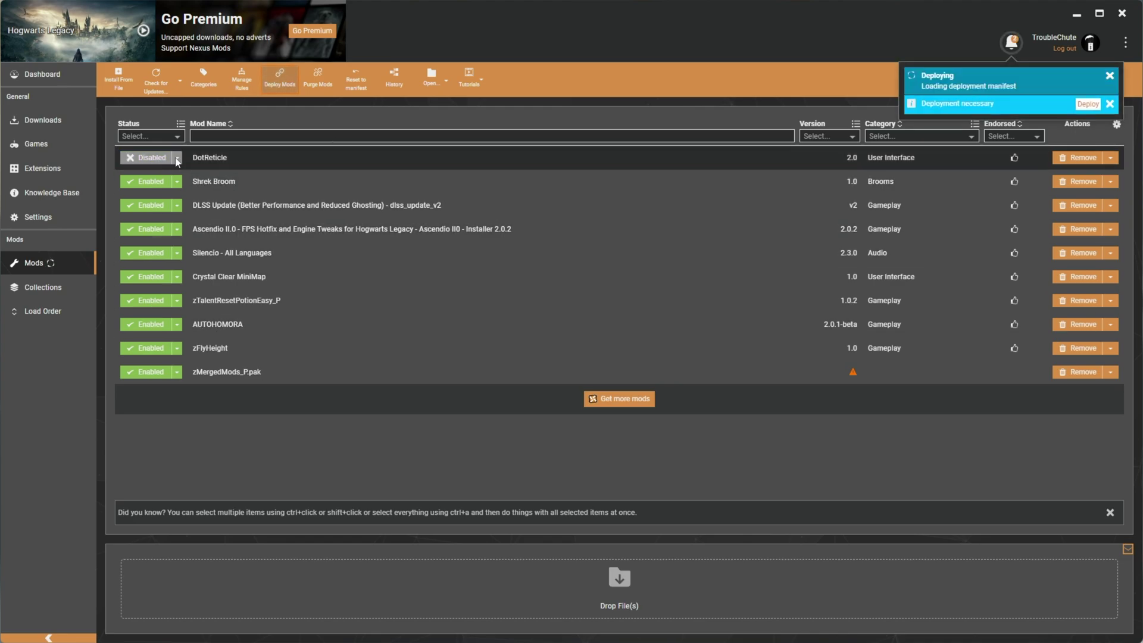
pyautogui.click(177, 158)
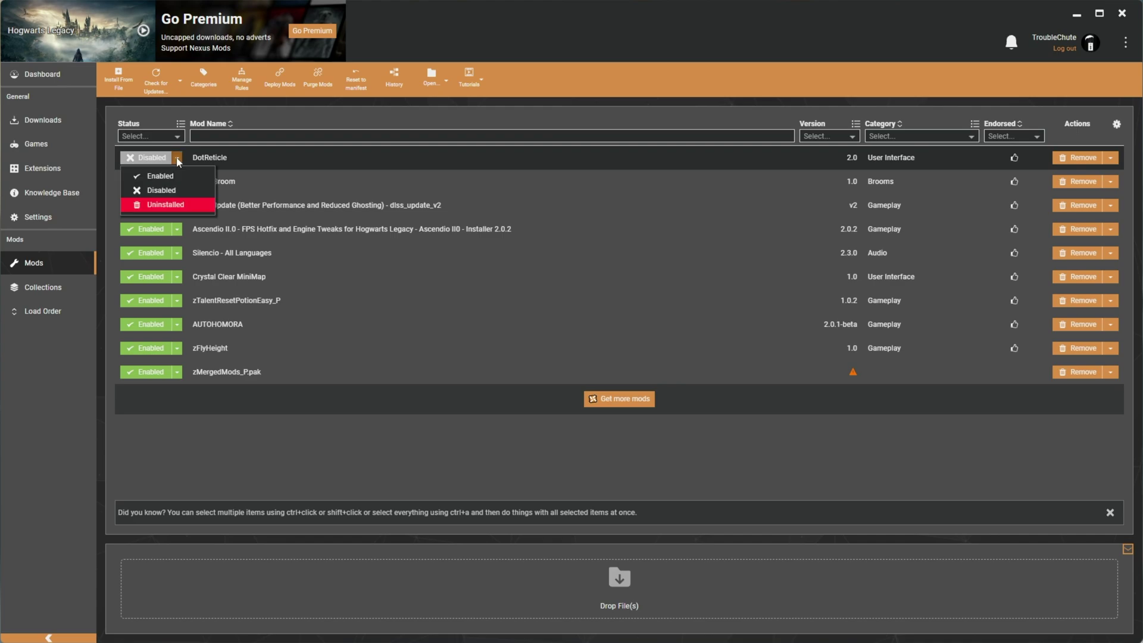
pyautogui.click(165, 205)
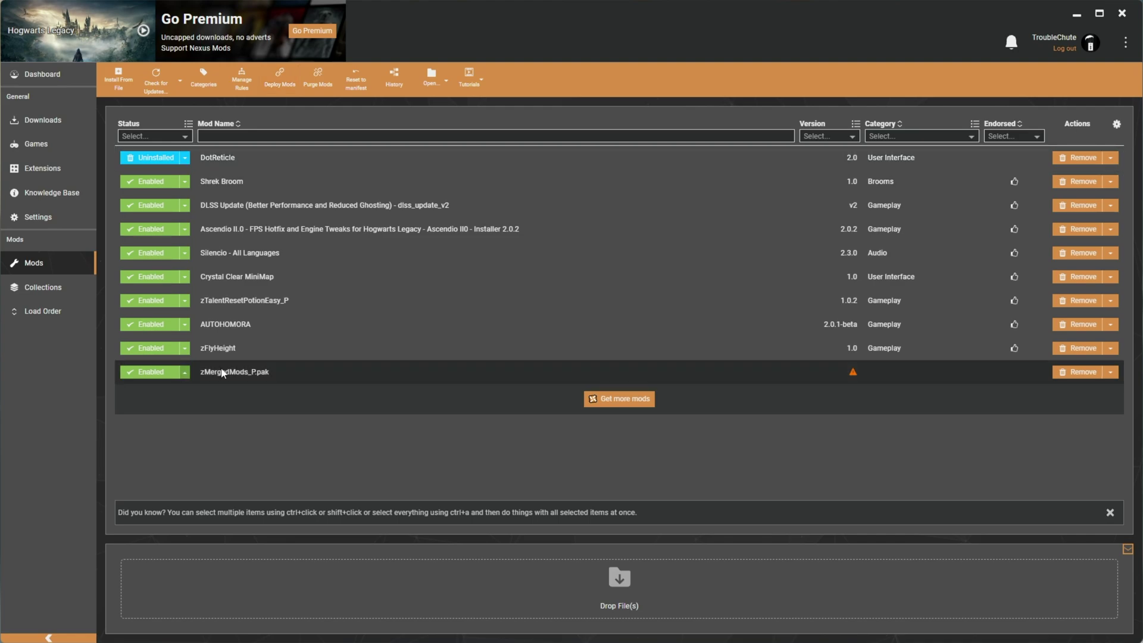
# Step: Set the zMergedMods_P.pak mod to Uninstalled and deploy the mods
pyautogui.click(185, 372)
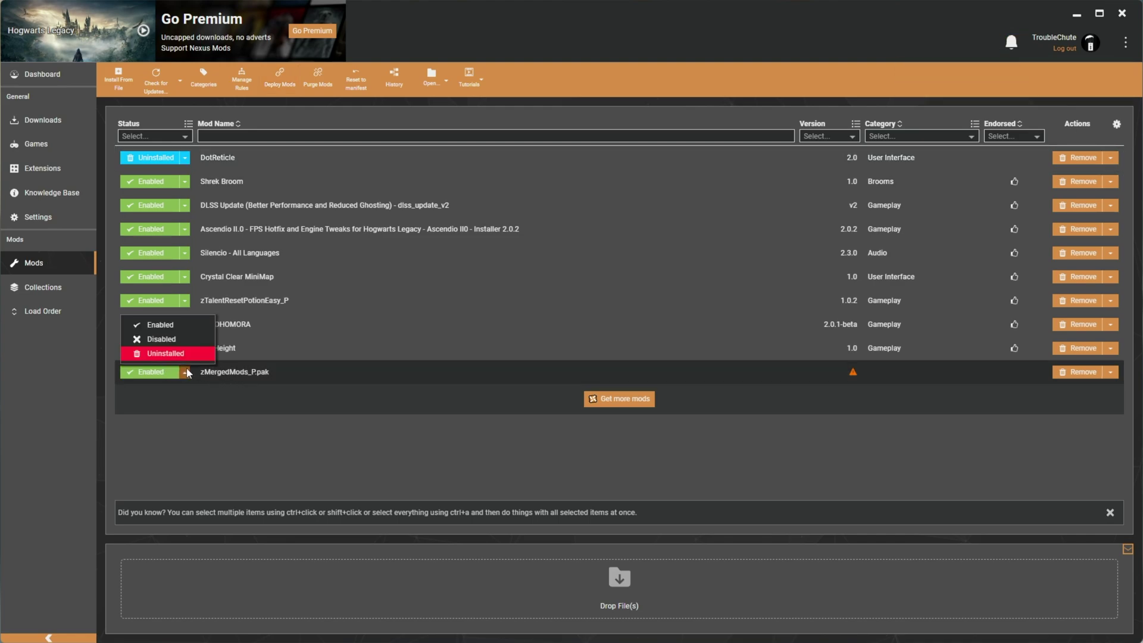
pyautogui.click(184, 353)
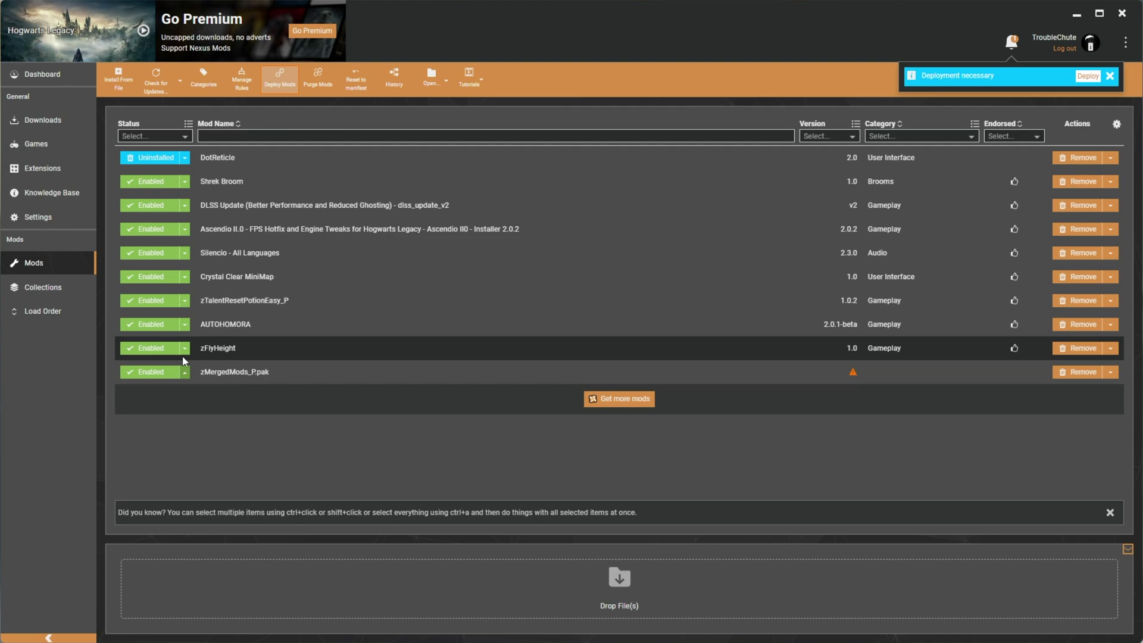
pyautogui.click(266, 78)
pyautogui.click(983, 515)
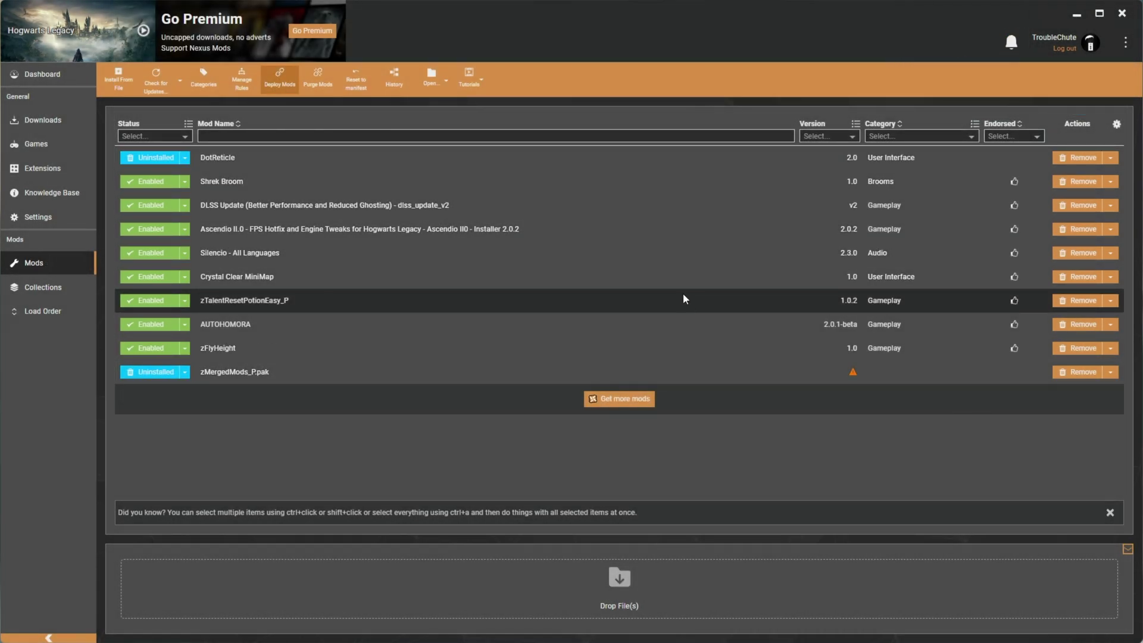
# Step: Remove zMergedMods_P.pak from the mod list together with its archive
pyautogui.click(1083, 372)
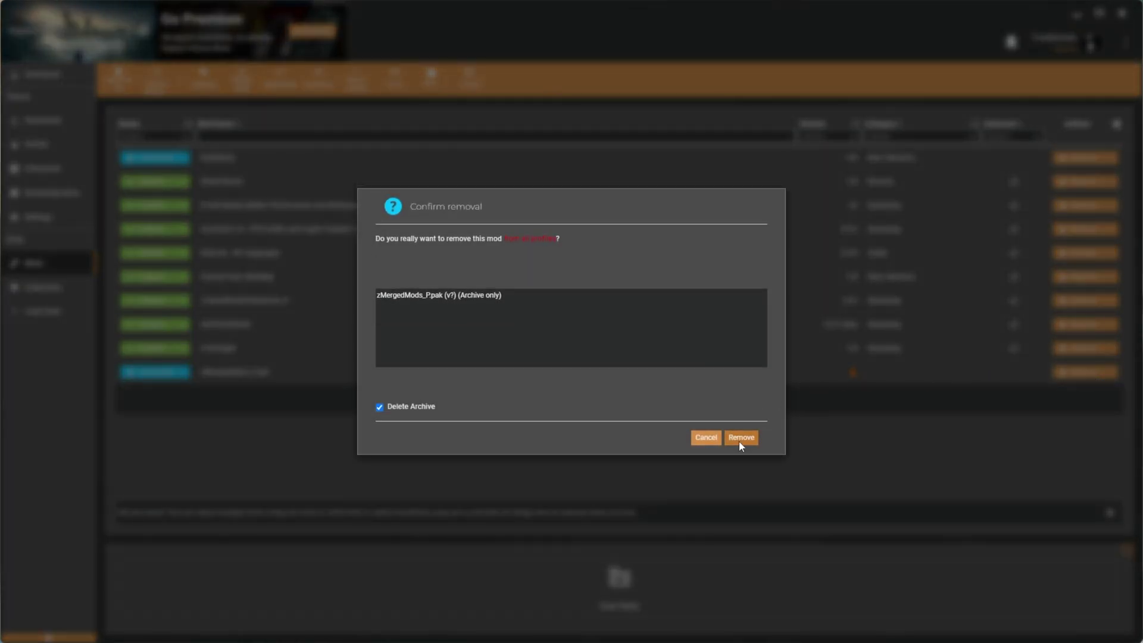
pyautogui.click(741, 438)
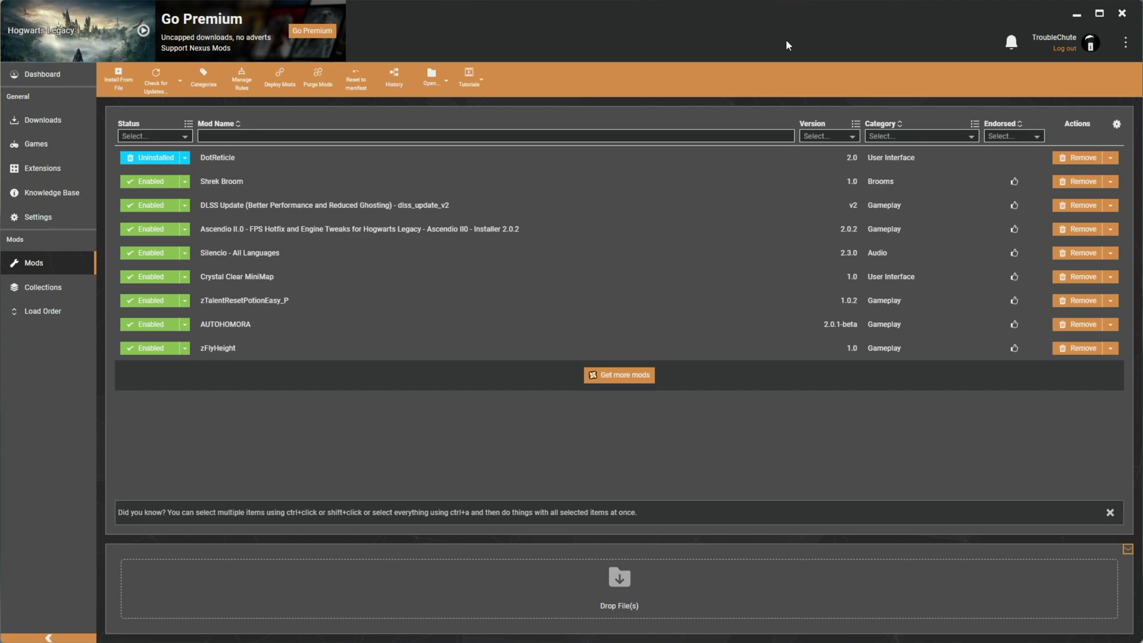
# Step: Minimize Vortex and move the two Hogwarts folders on the desktop next to the Vortex shortcut
pyautogui.doubleClick(653, 25)
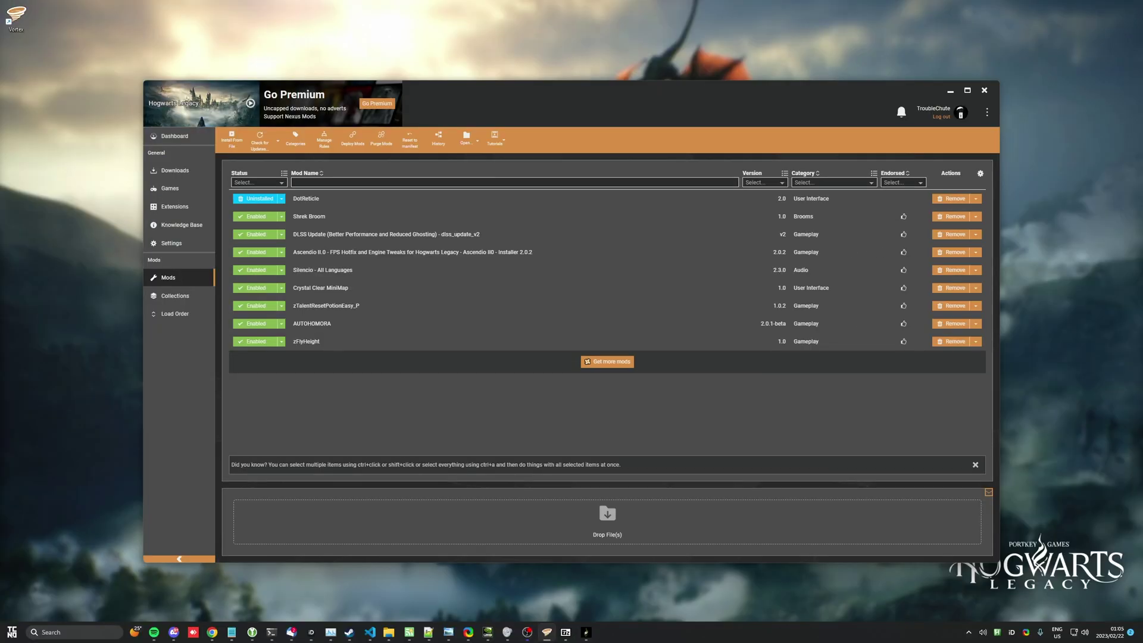
pyautogui.click(950, 91)
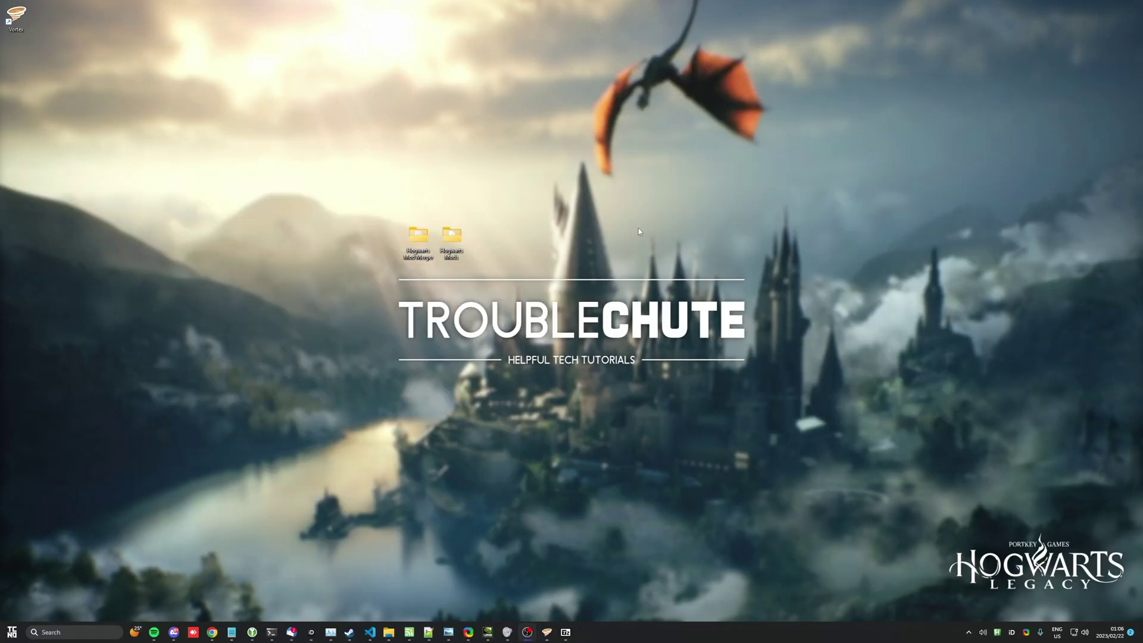
pyautogui.moveTo(413, 246); pyautogui.dragTo(48, 25)
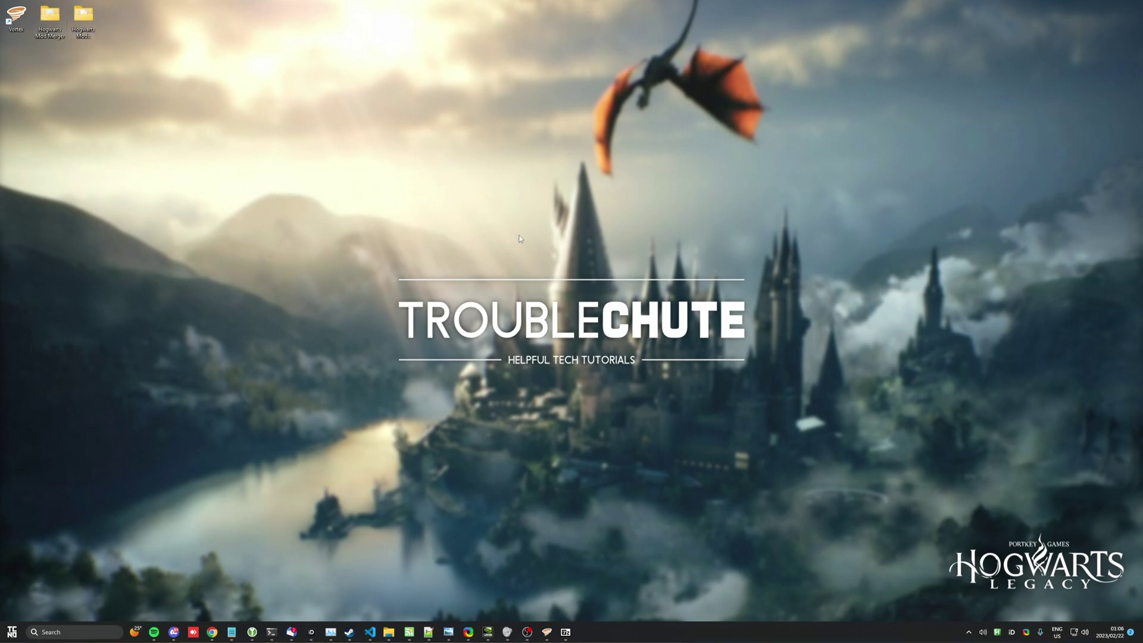